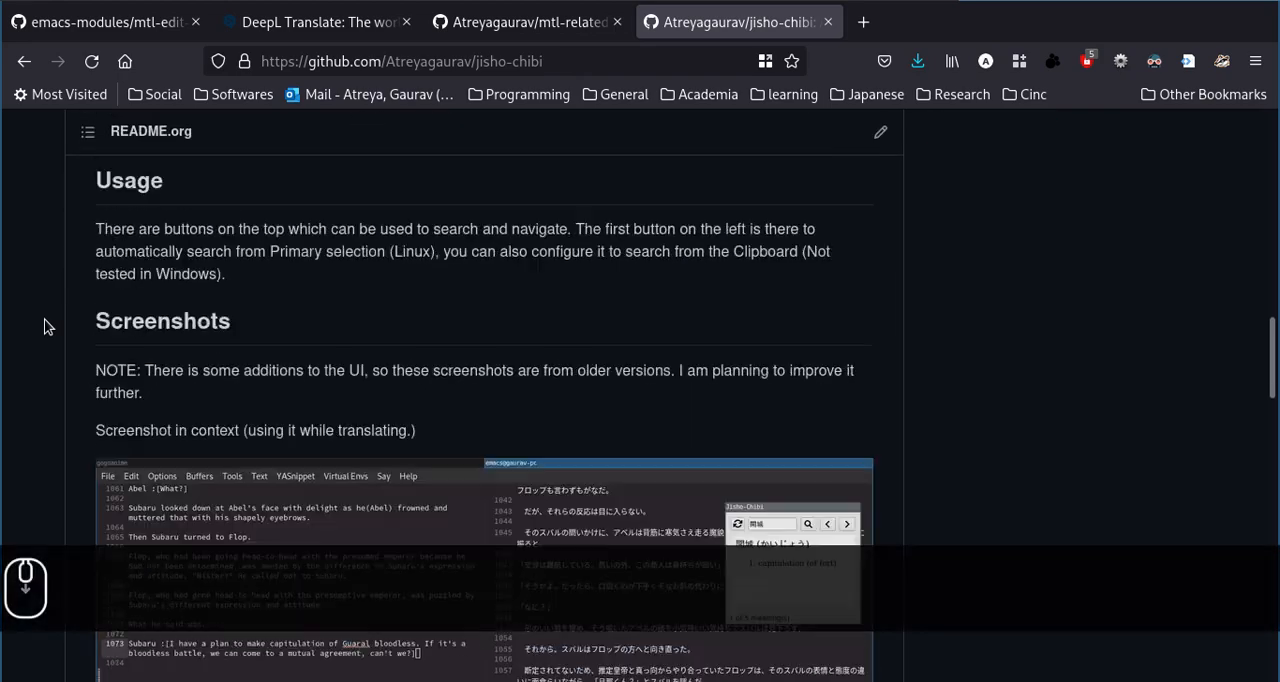
# Open the Jisho.org Japanese dictionary in a new browser tab.
pyautogui.scroll(1, 44, 326)
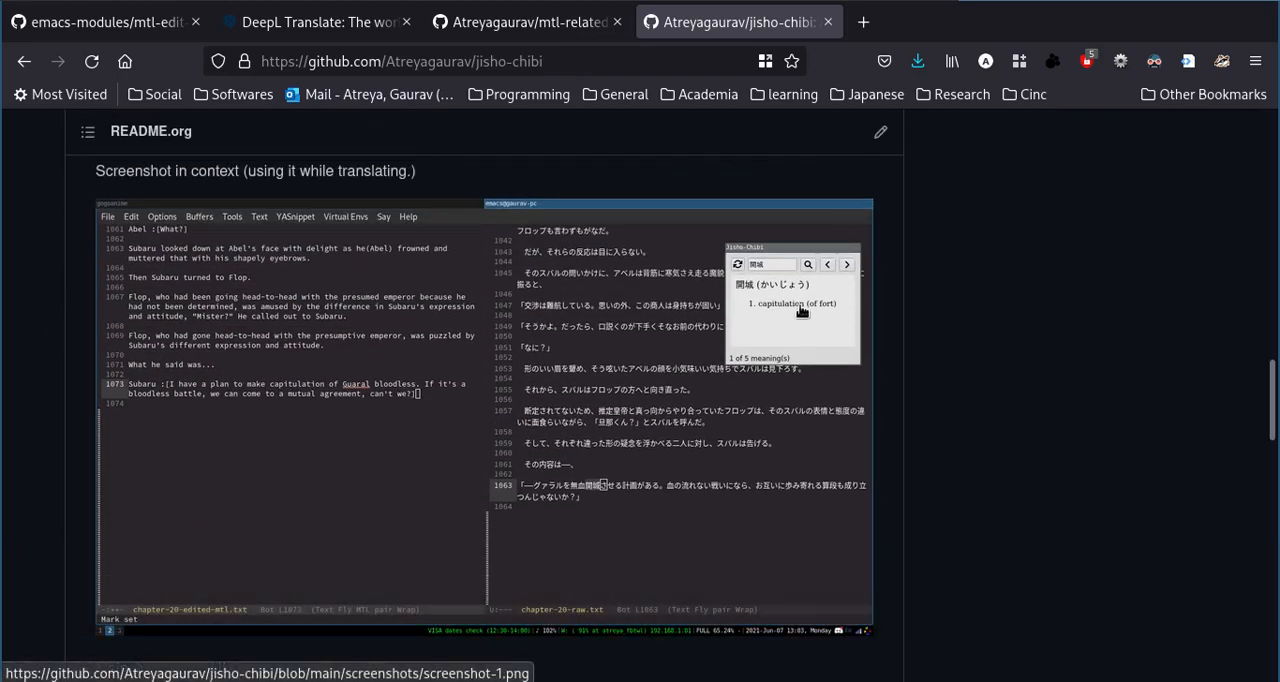
pyautogui.click(860, 23)
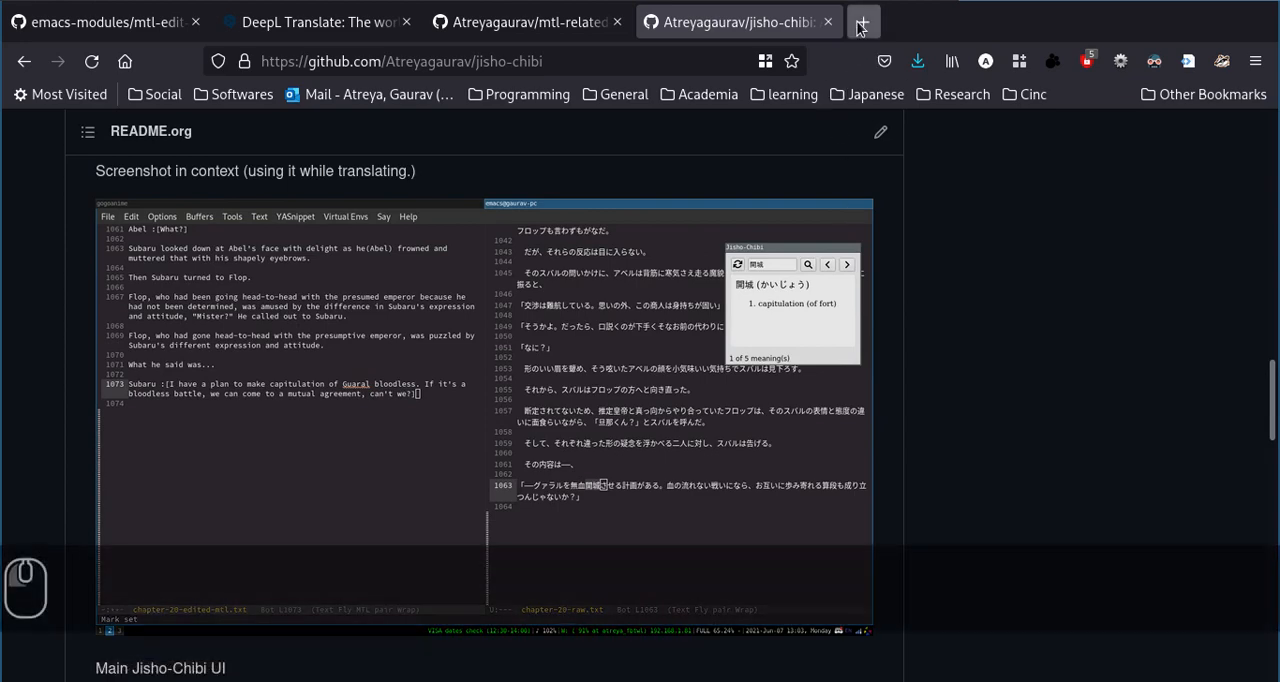
pyautogui.write('jisho.org')
pyautogui.press('Return')
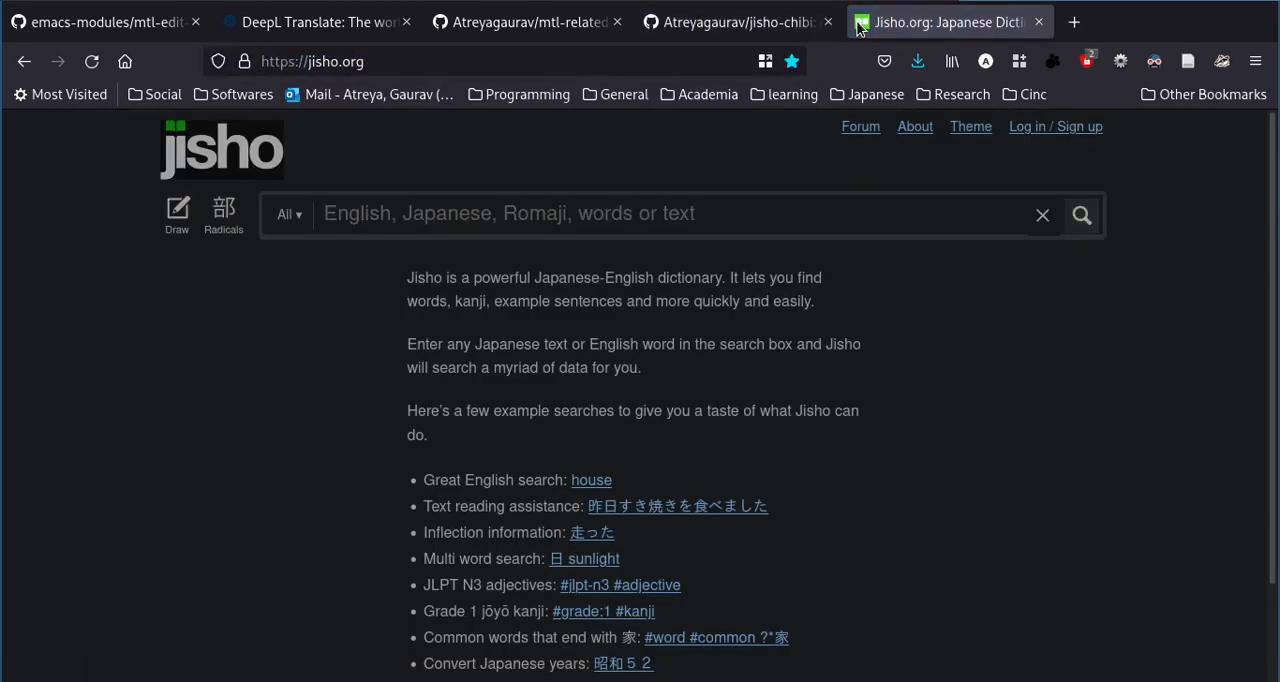
# Search Jisho for the kanji 愛 using Japanese input, and close the dictionary tab when done.
pyautogui.hotkey('ctrl', 'shift', 'space')
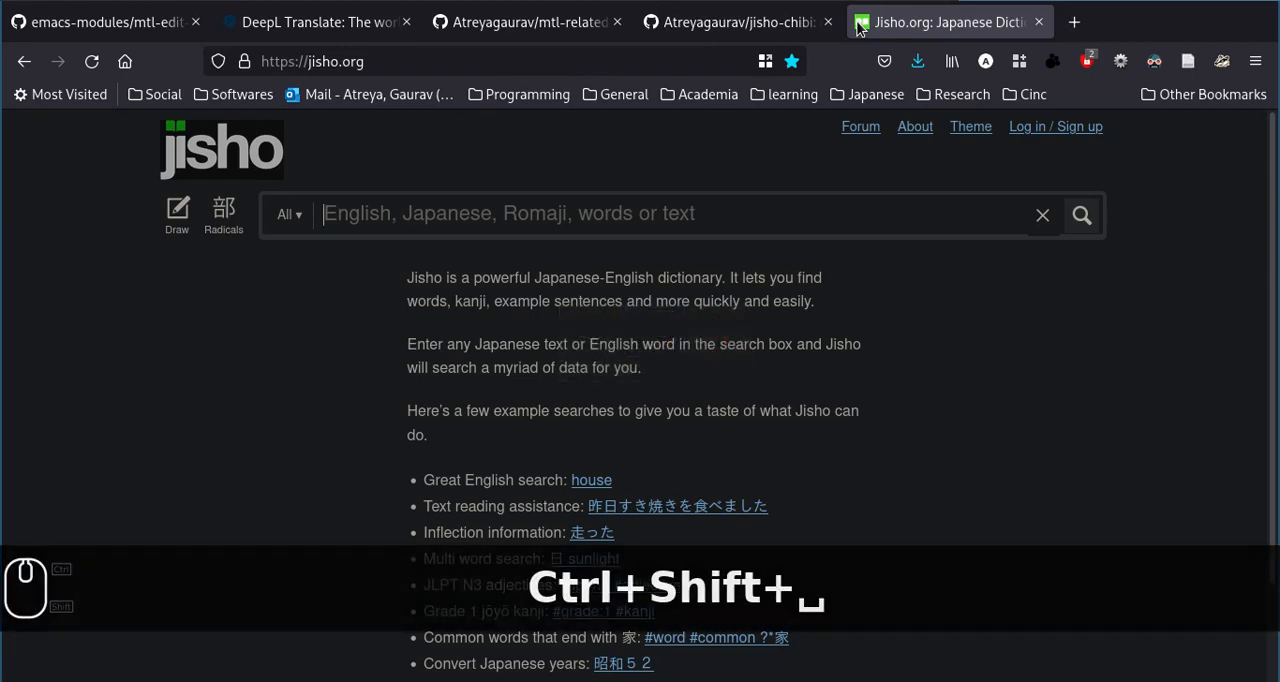
pyautogui.write('ai')
pyautogui.press('Return')
pyautogui.press('Return')
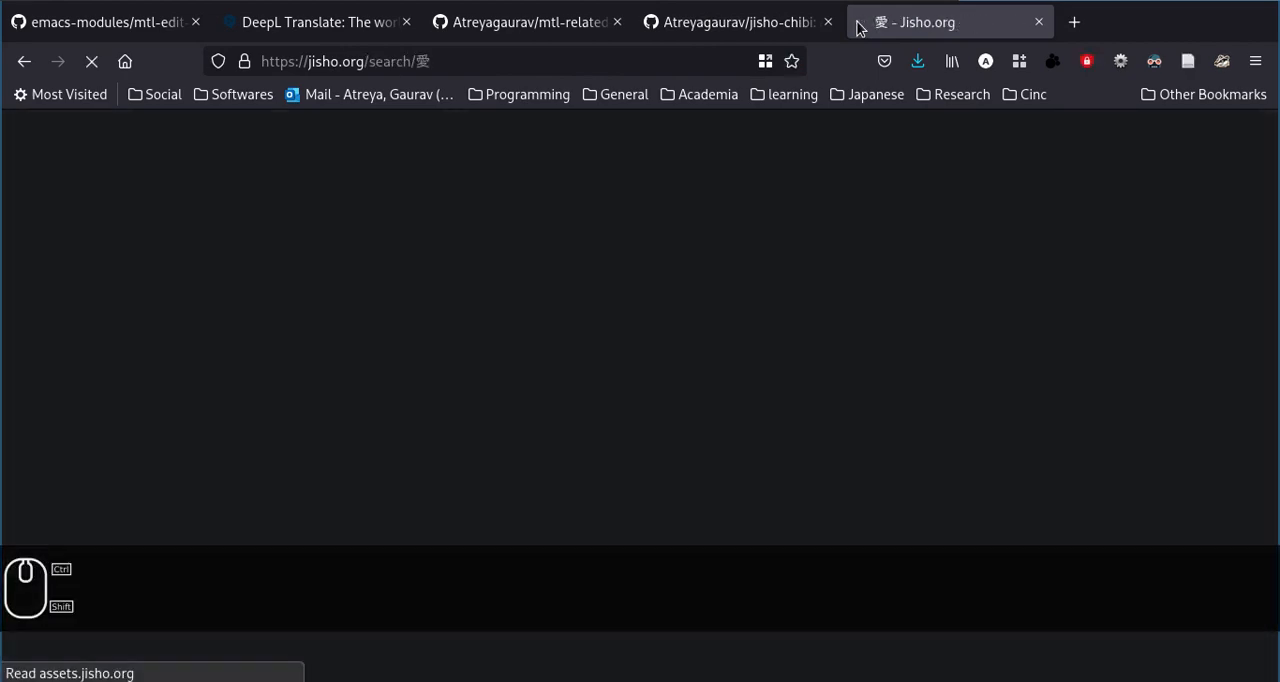
pyautogui.hotkey('ctrl', 'shift', 'space')
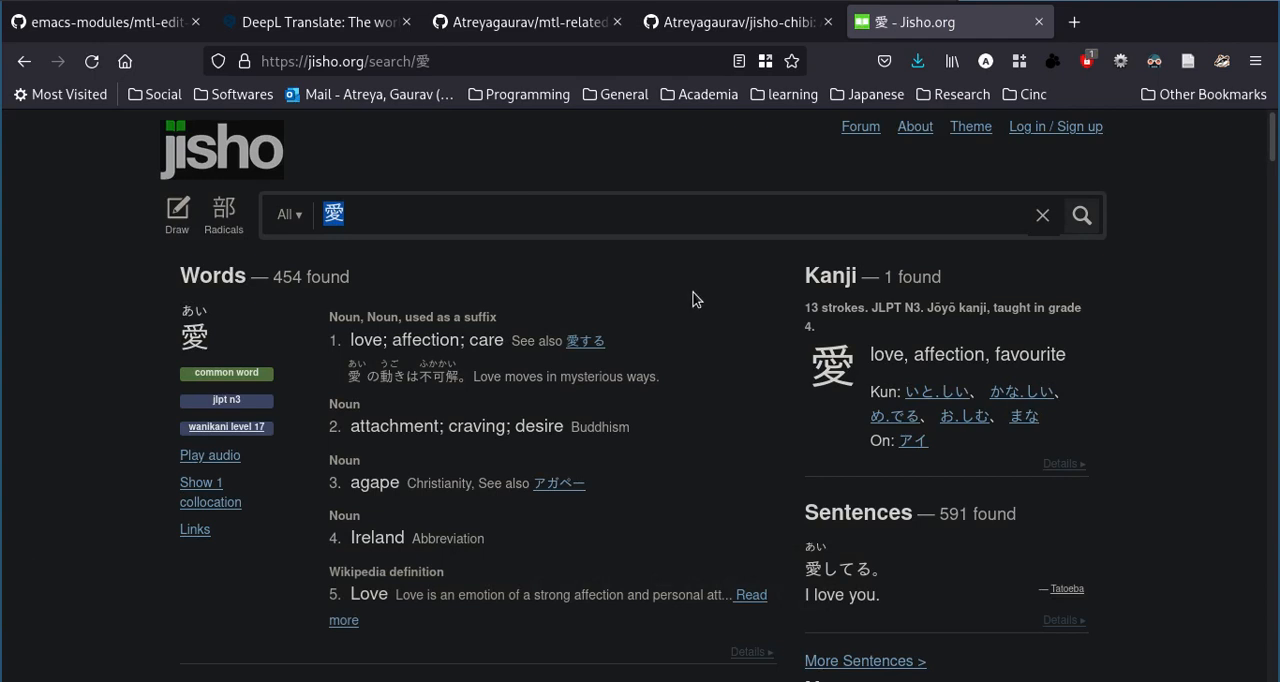
pyautogui.click(1039, 21)
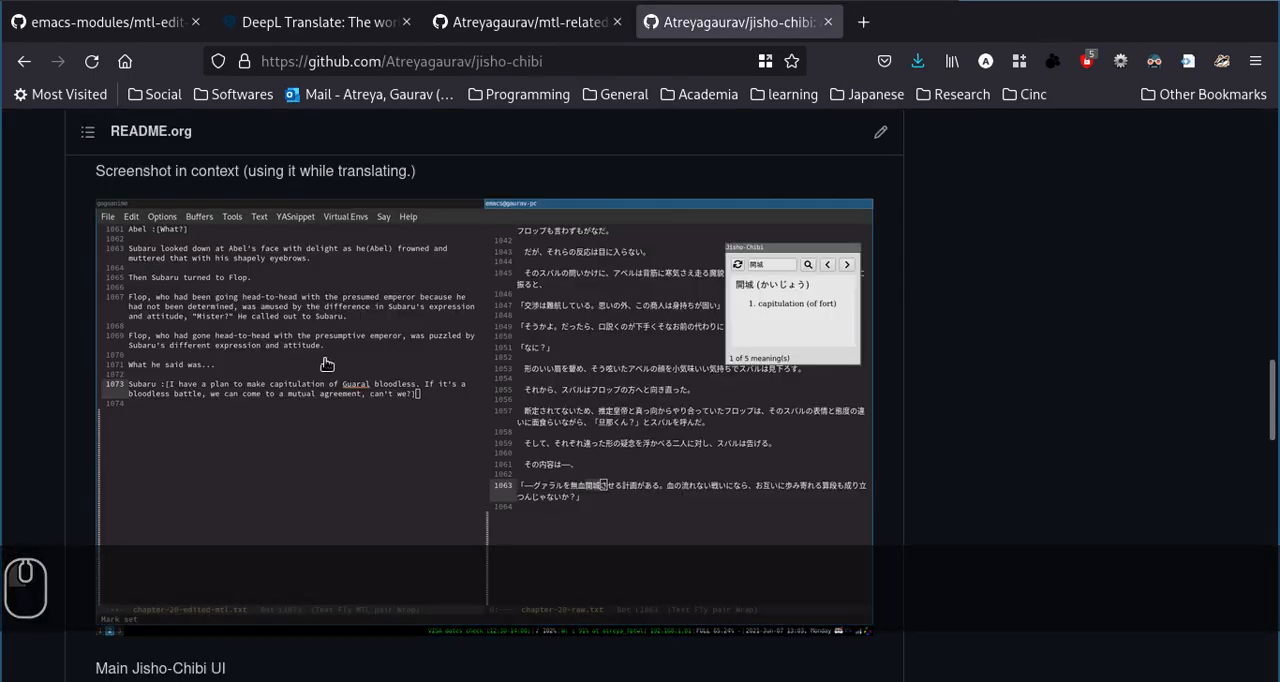
# Look through the open pages for the mtl-related-scripts README, the mtl-edit-mode.el source and the DeepL translator.
pyautogui.click(540, 22)
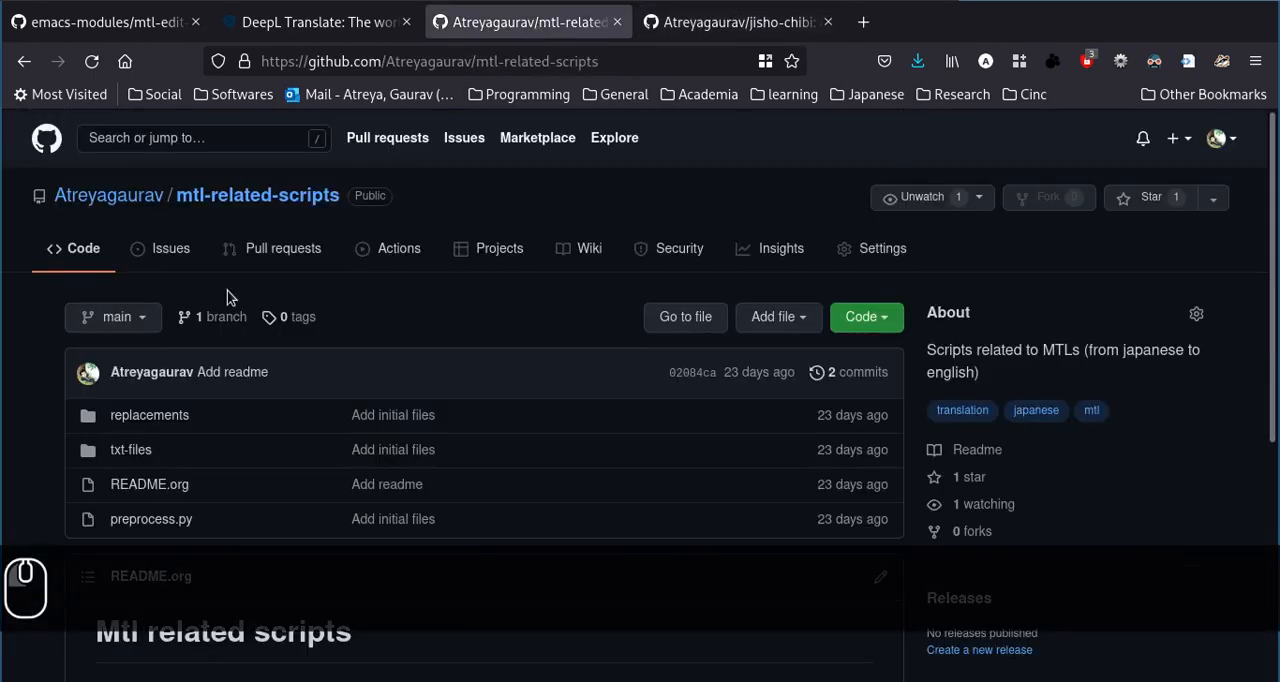
pyautogui.scroll(-3, 171, 350)
pyautogui.scroll(-2, 170, 345)
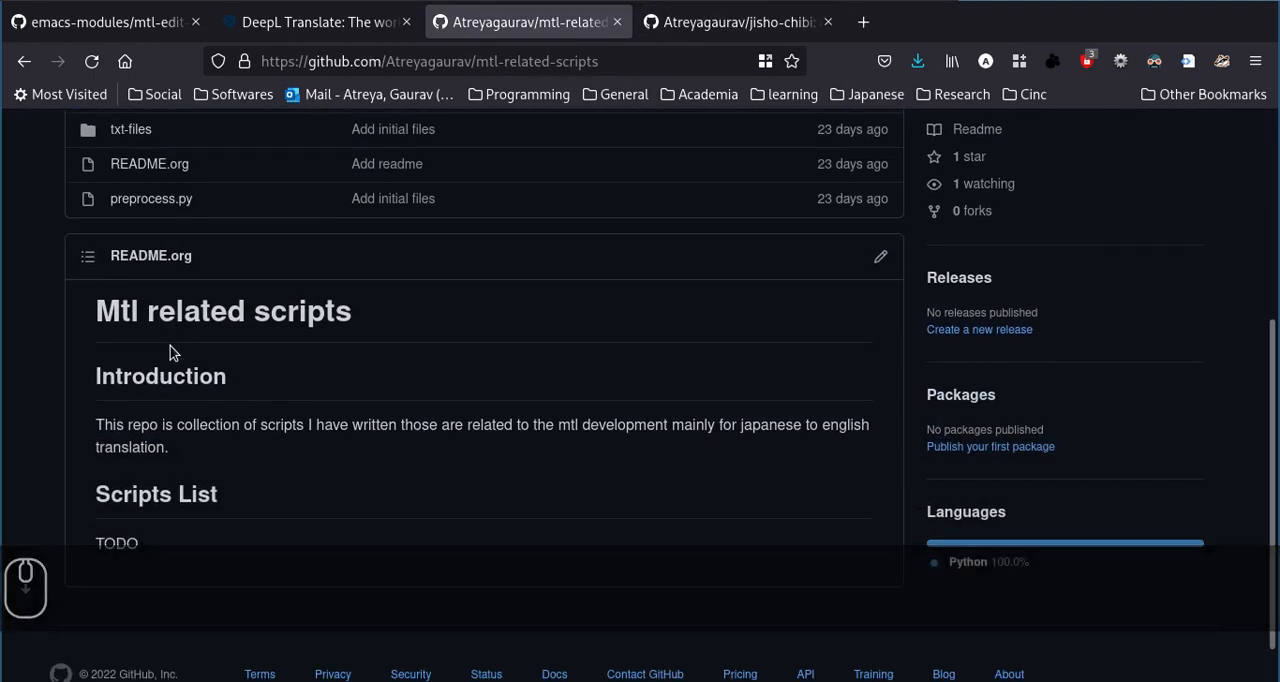
pyautogui.scroll(6, 45, 345)
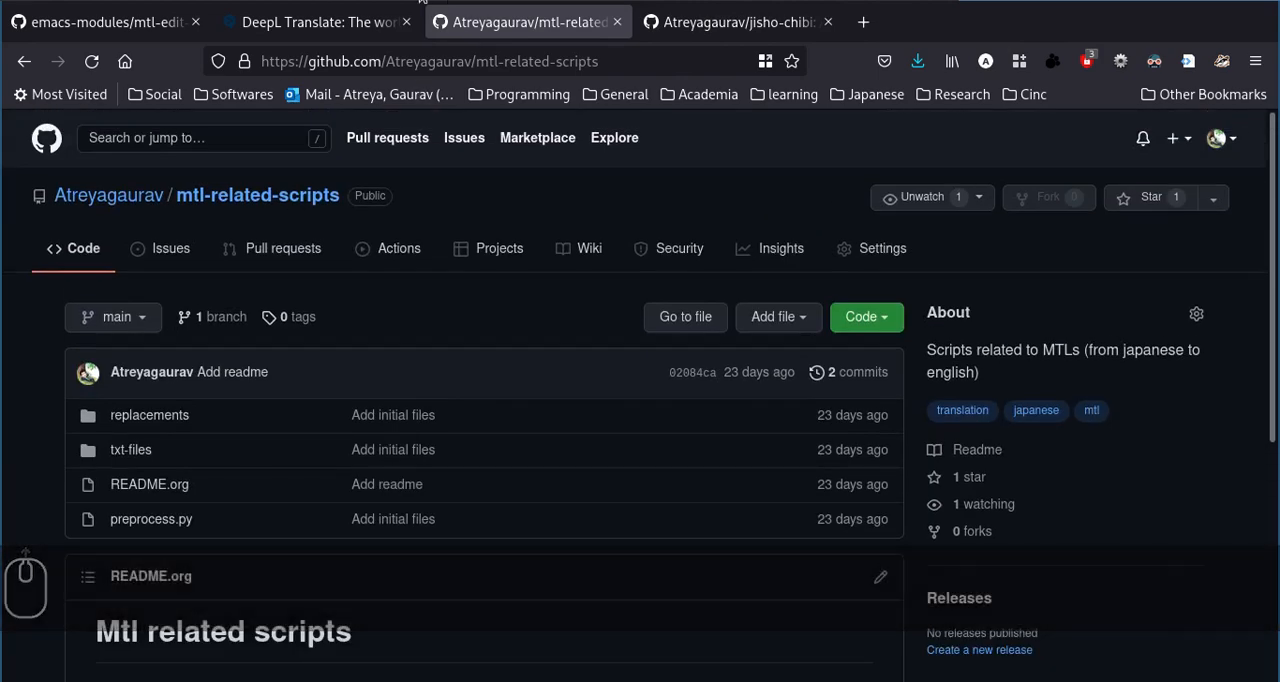
pyautogui.click(120, 28)
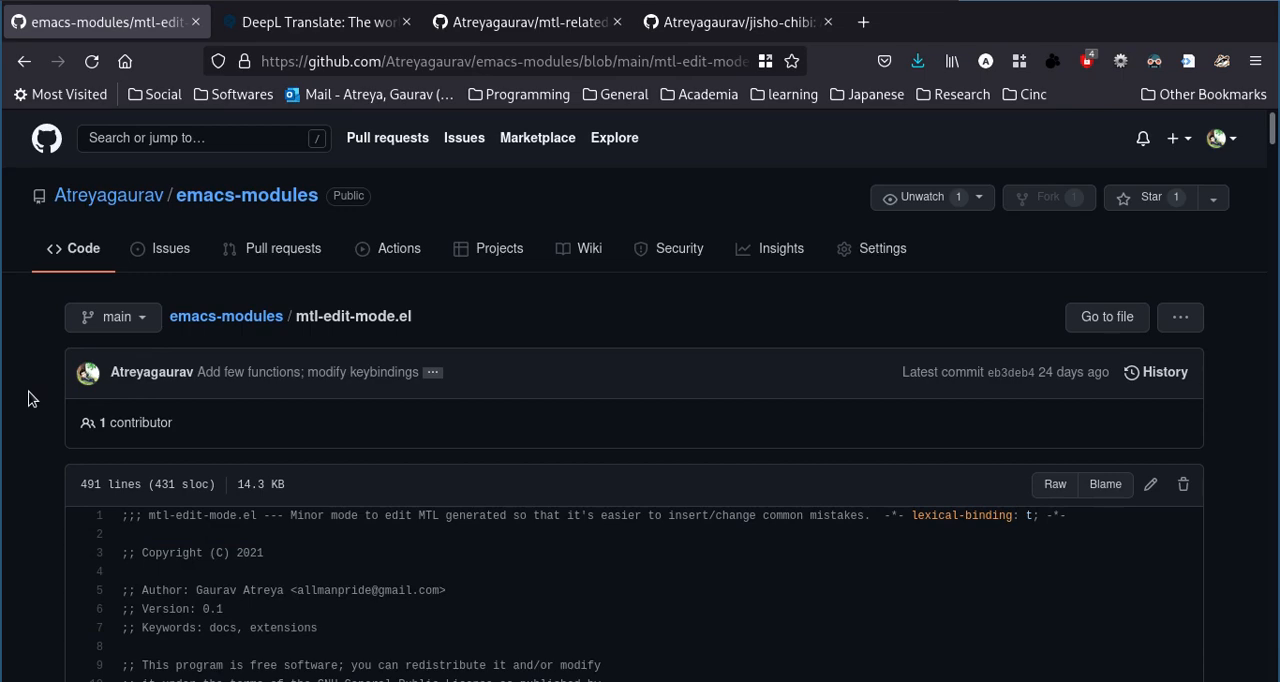
pyautogui.click(294, 28)
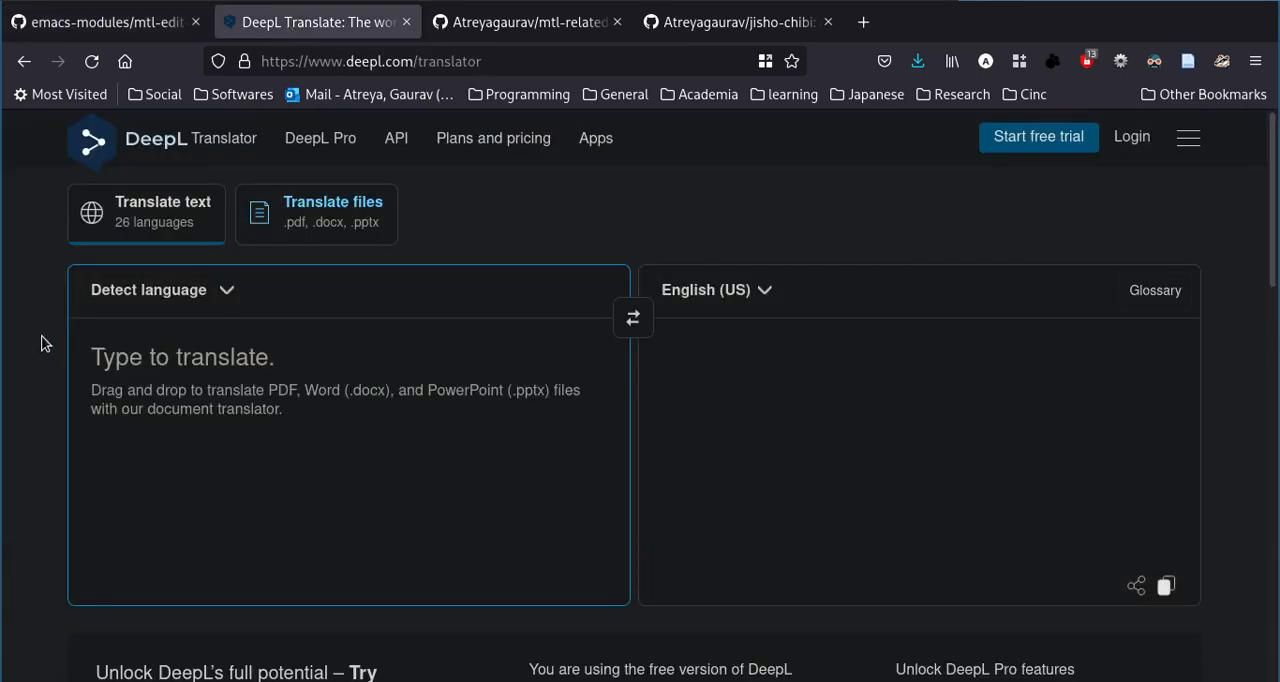
# Switch to Emacs and examine the Japanese chapter text in ch44-jp.txt, ending back at its beginning.
pyautogui.press('super+2')
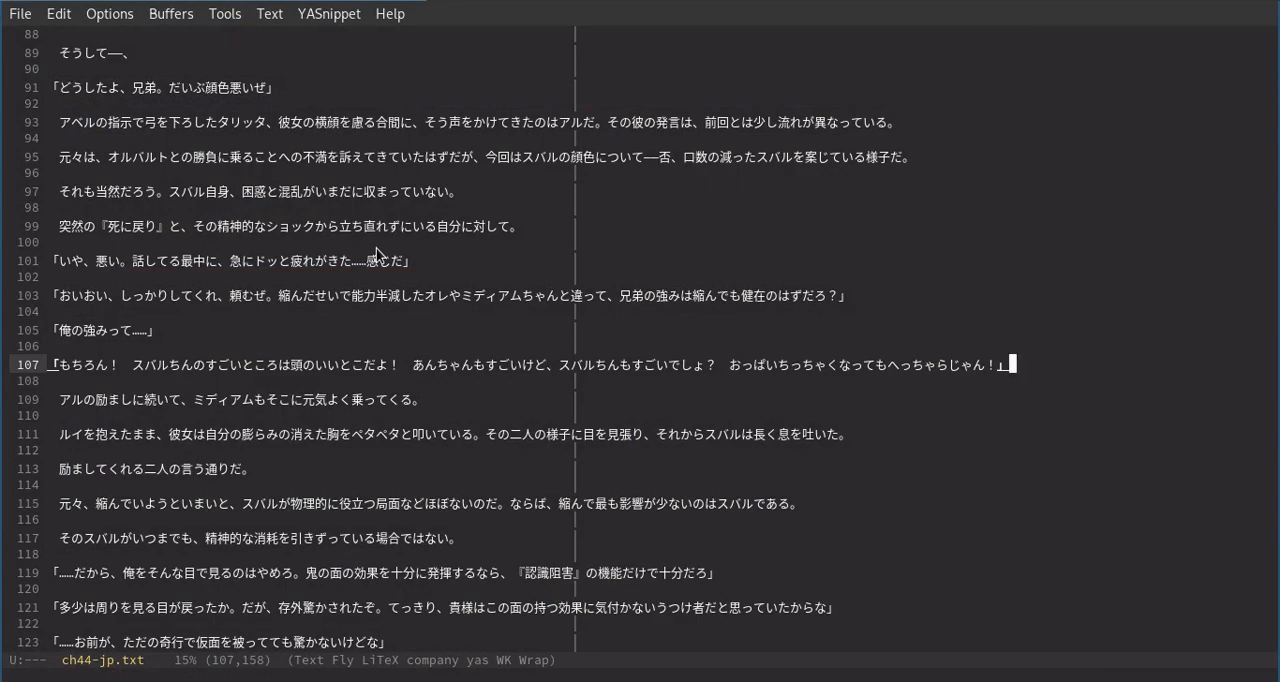
pyautogui.scroll(15, 376, 248)
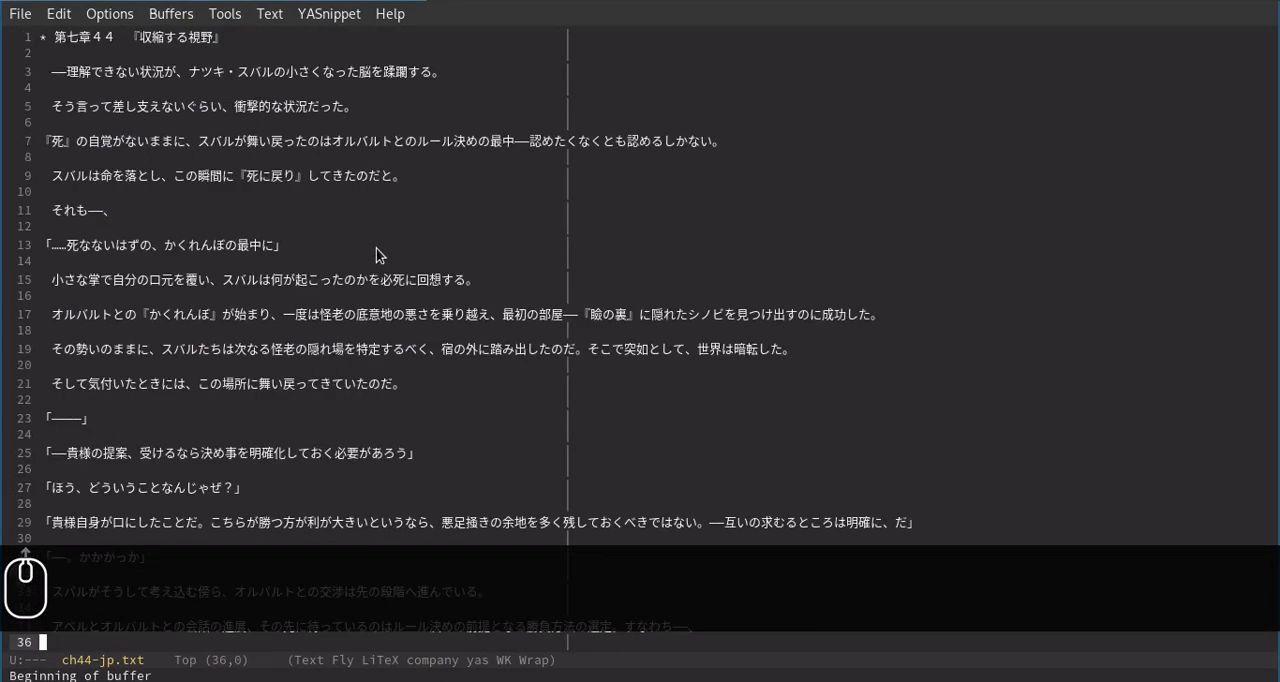
pyautogui.scroll(-15, 376, 248)
pyautogui.scroll(15, 376, 248)
pyautogui.scroll(-15, 376, 248)
pyautogui.scroll(-15, 376, 248)
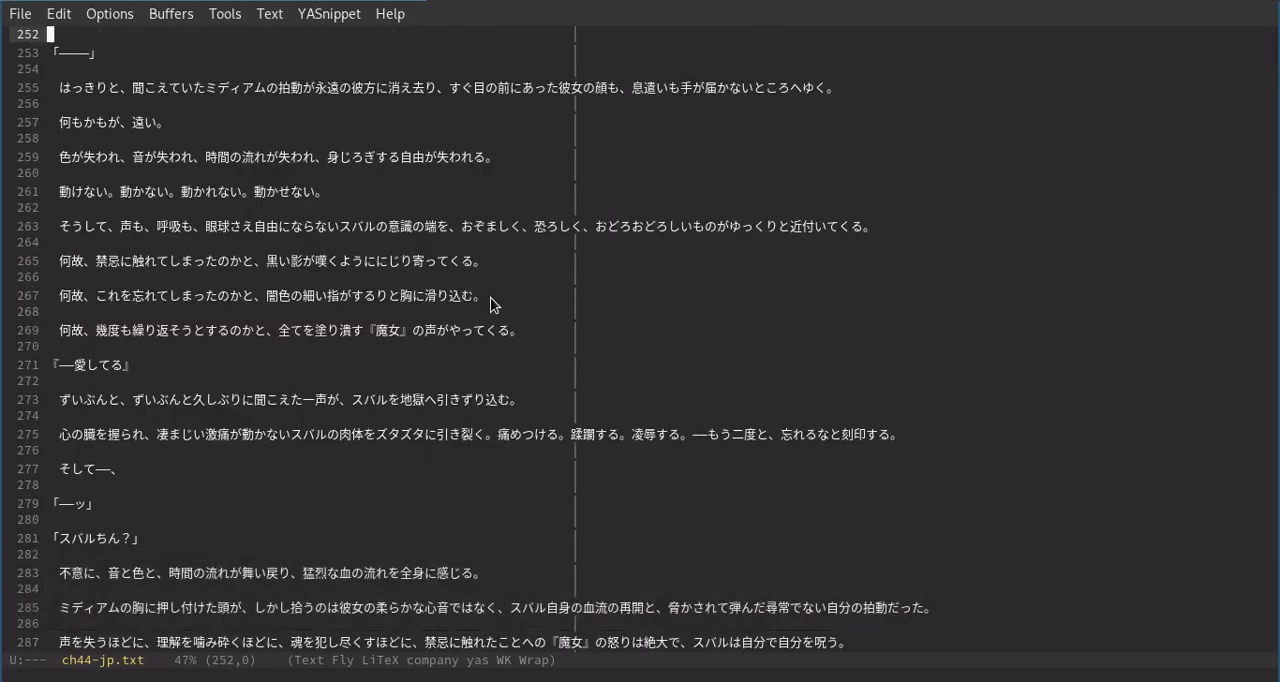
pyautogui.scroll(-20, 489, 382)
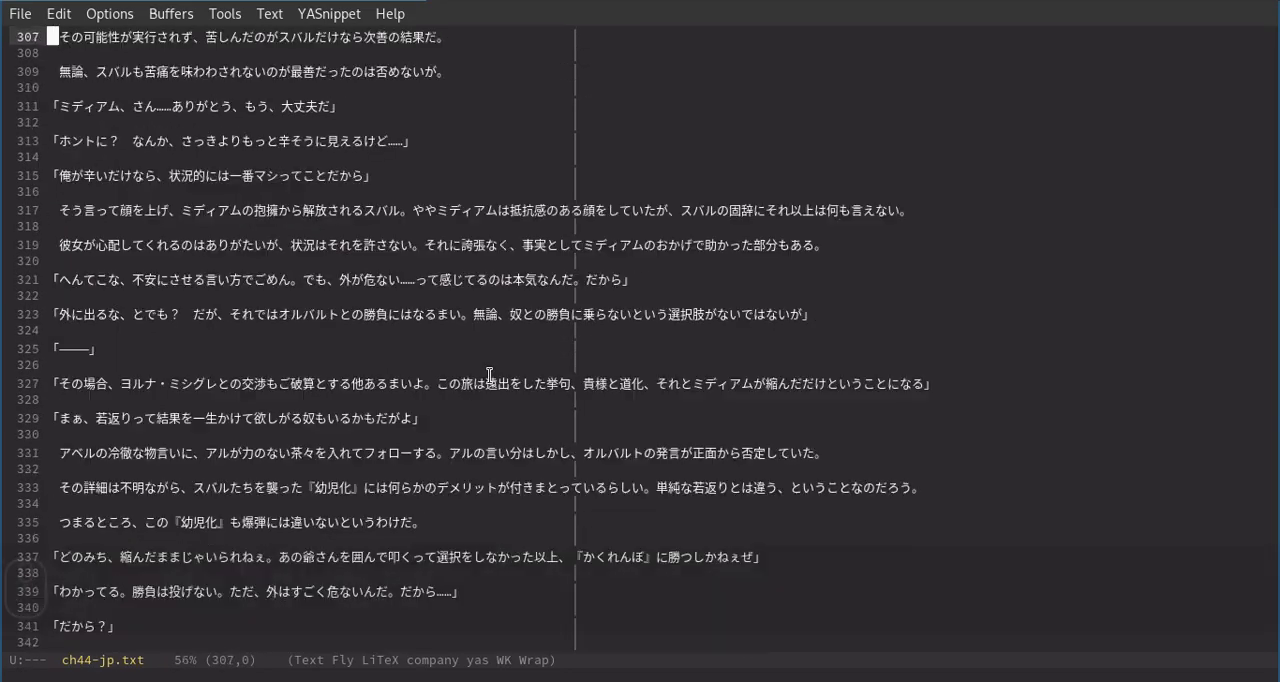
pyautogui.scroll(20, 489, 382)
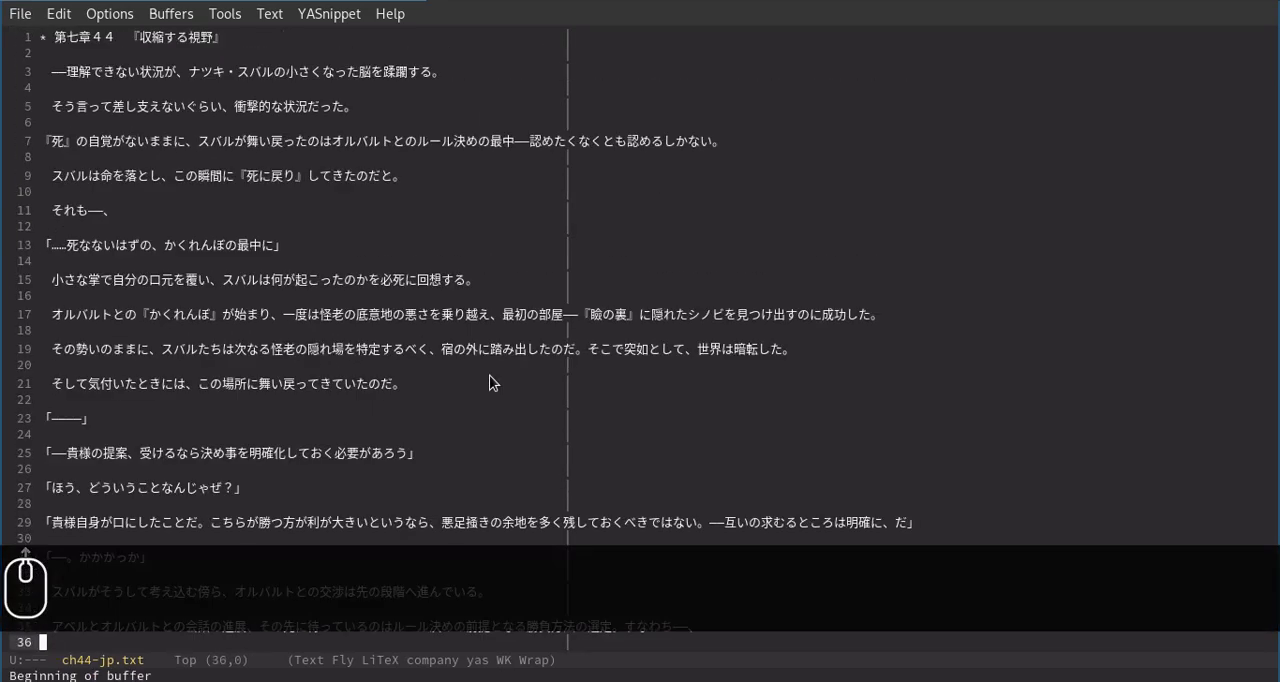
# Place the cursor on empty line 12 of ch44-jp.txt and save the file.
pyautogui.click(425, 229)
pyautogui.hotkey('ctrl', 'x')
pyautogui.hotkey('ctrl', 's')
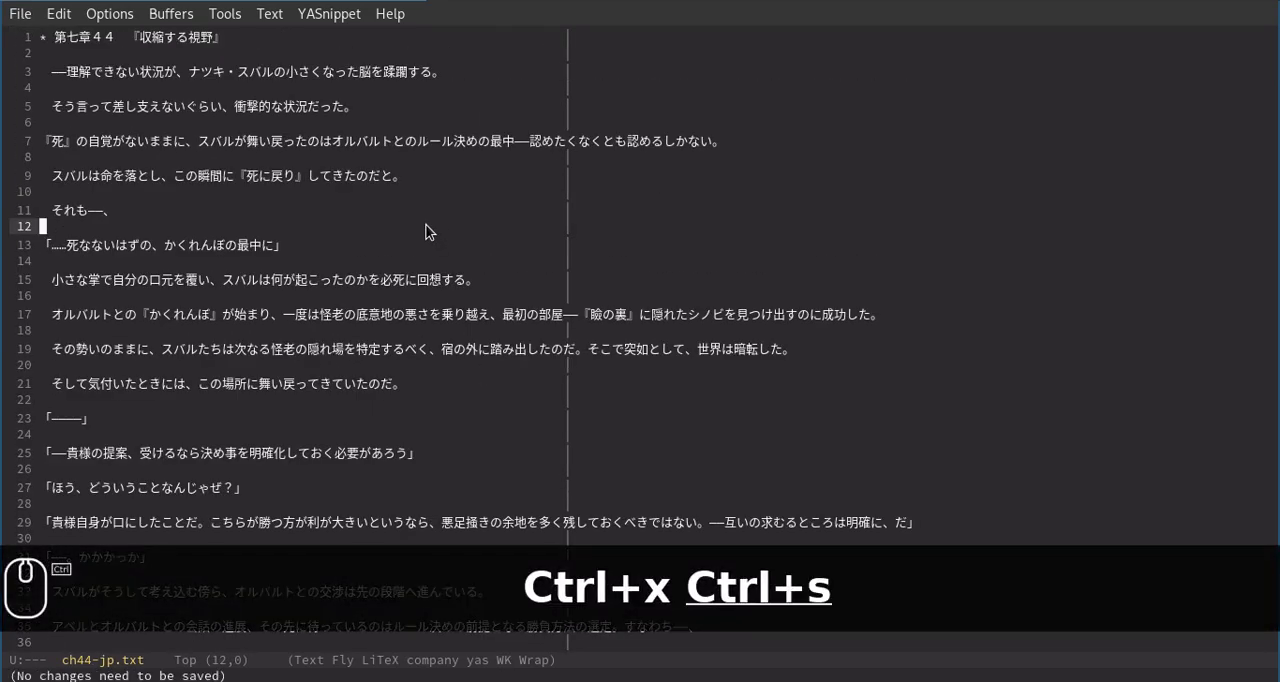
# Recall the preprocess.py command in the drop-down terminal and highlight its script, /tmp/ch44-jp.txt and rezero.json paths before hiding the terminal.
pyautogui.press('super+Right')
pyautogui.press('Up')
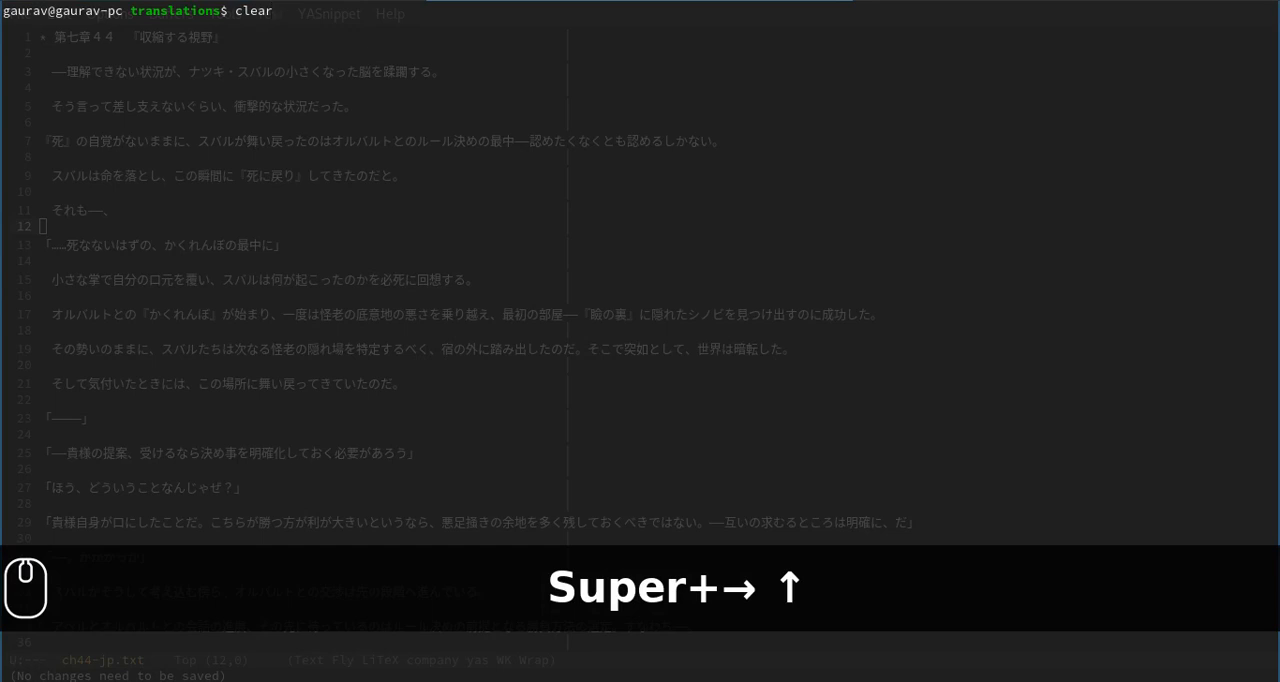
pyautogui.press('Up')
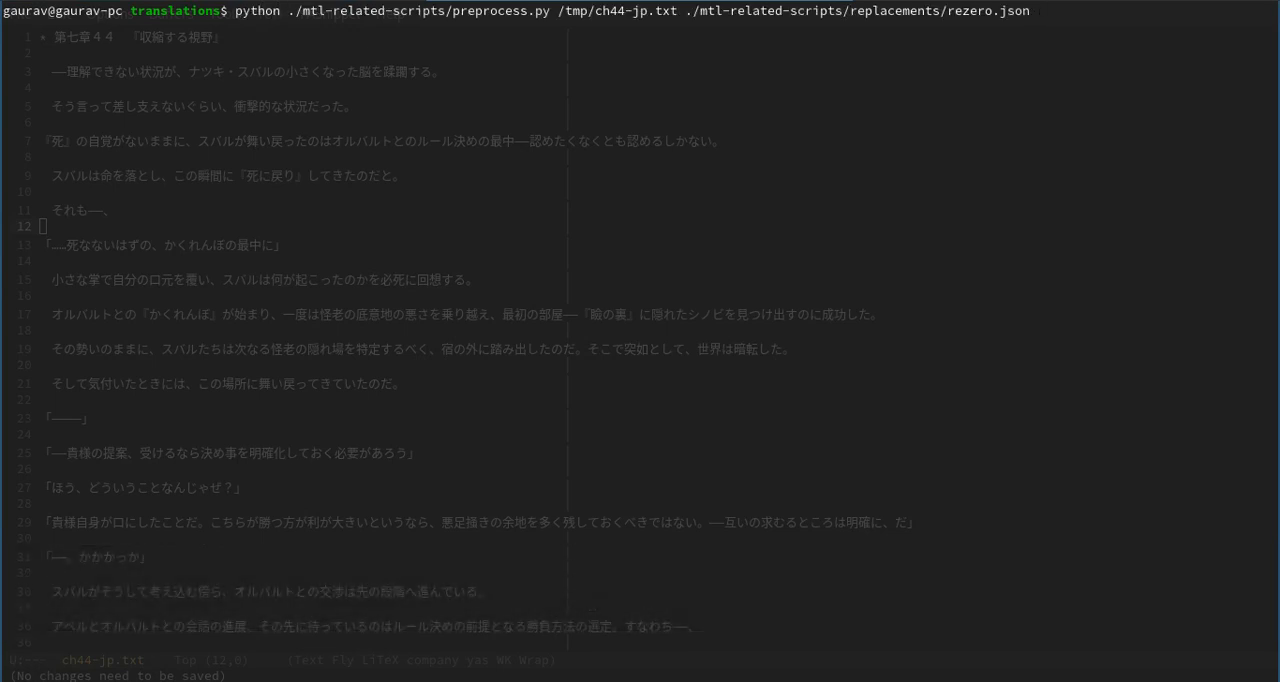
pyautogui.doubleClick(500, 10)
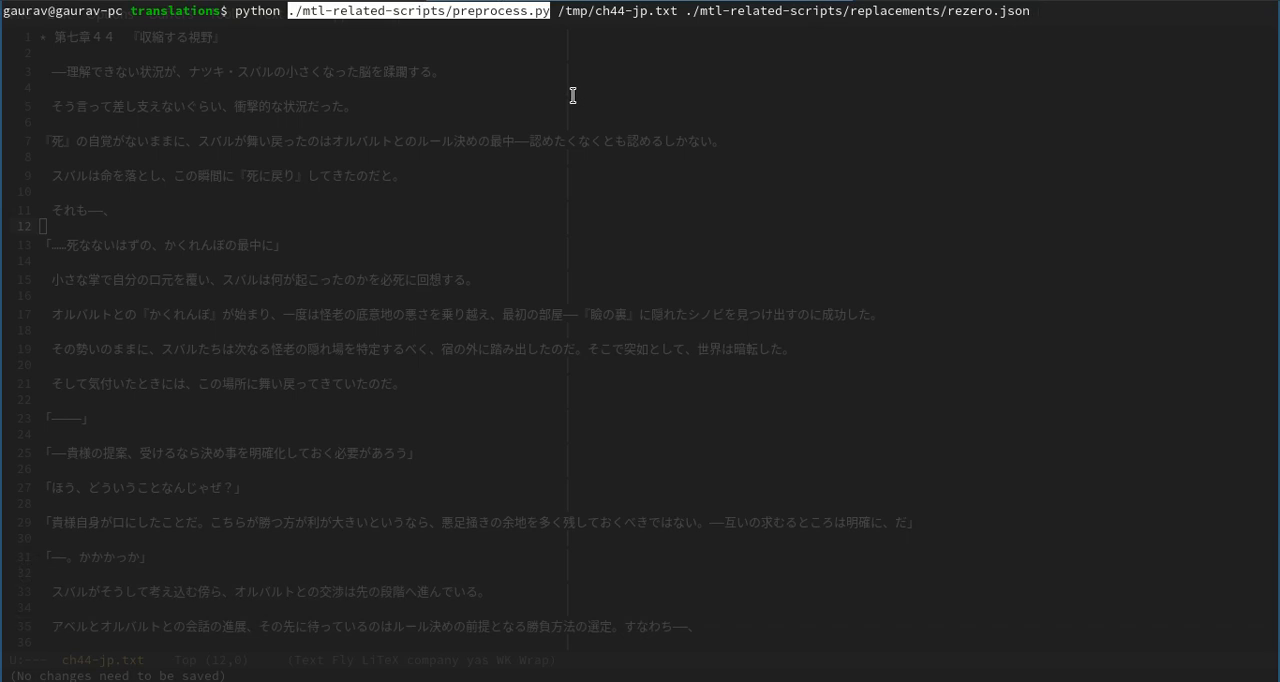
pyautogui.click(597, 10)
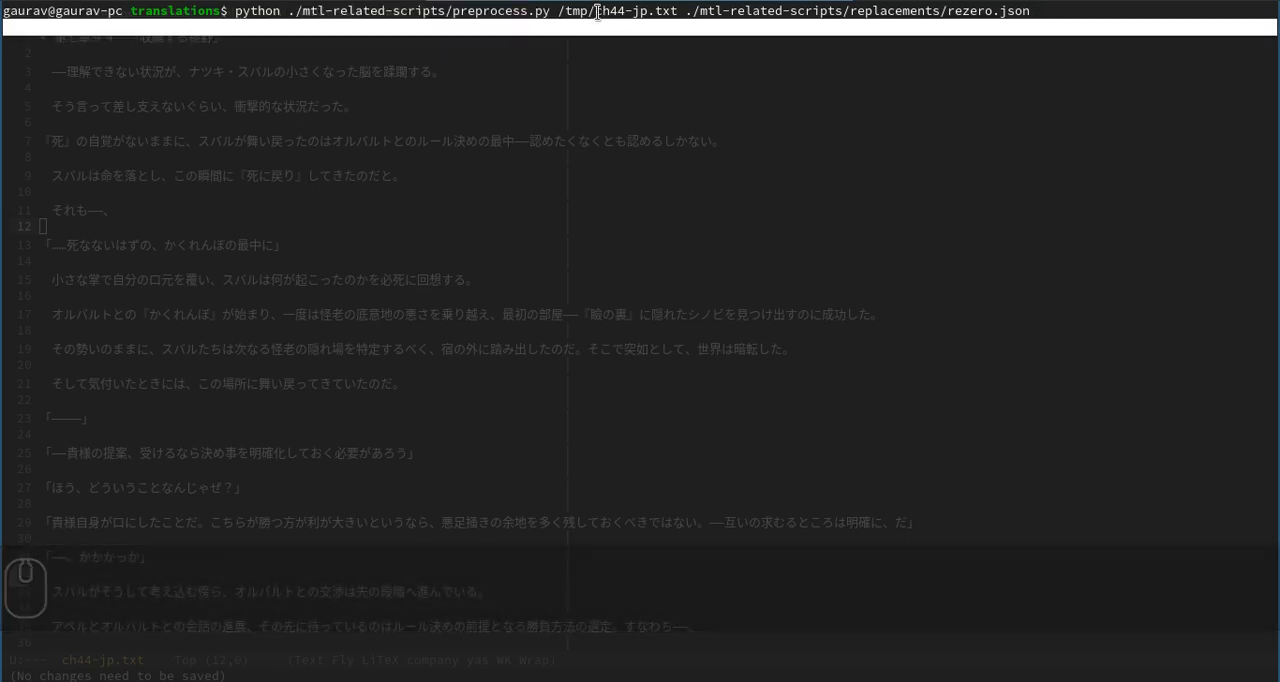
pyautogui.doubleClick(597, 10)
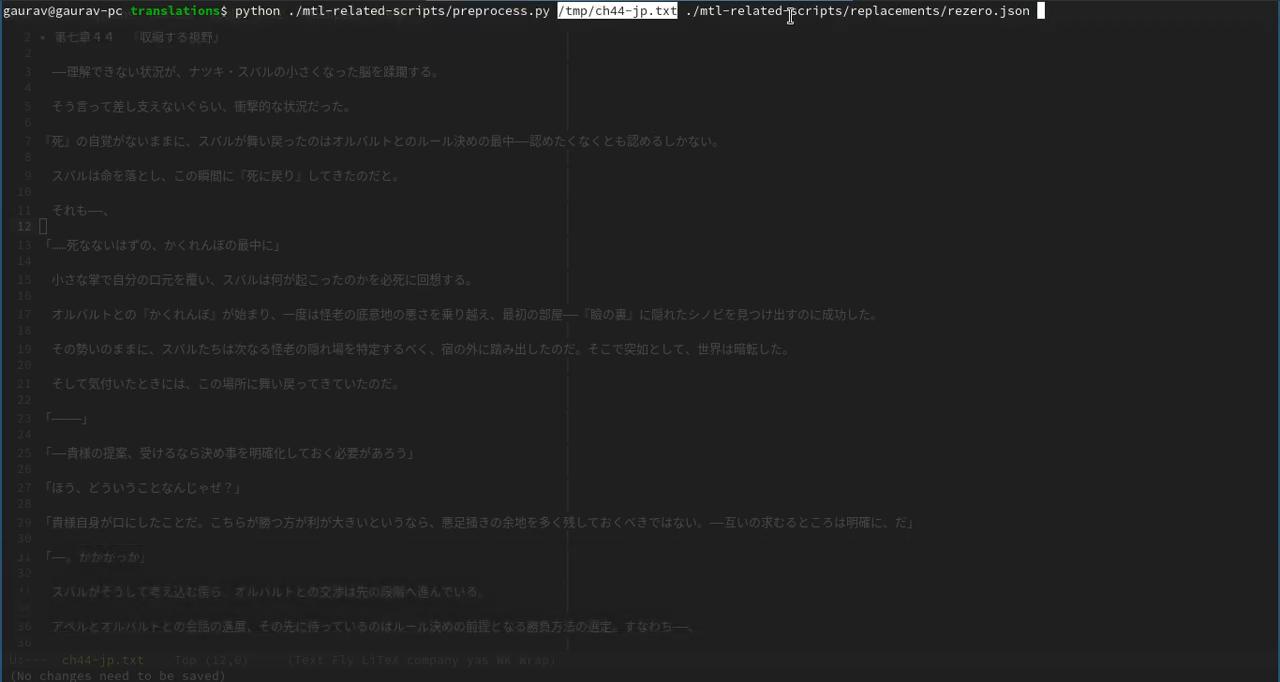
pyautogui.doubleClick(790, 16)
pyautogui.press('F12')
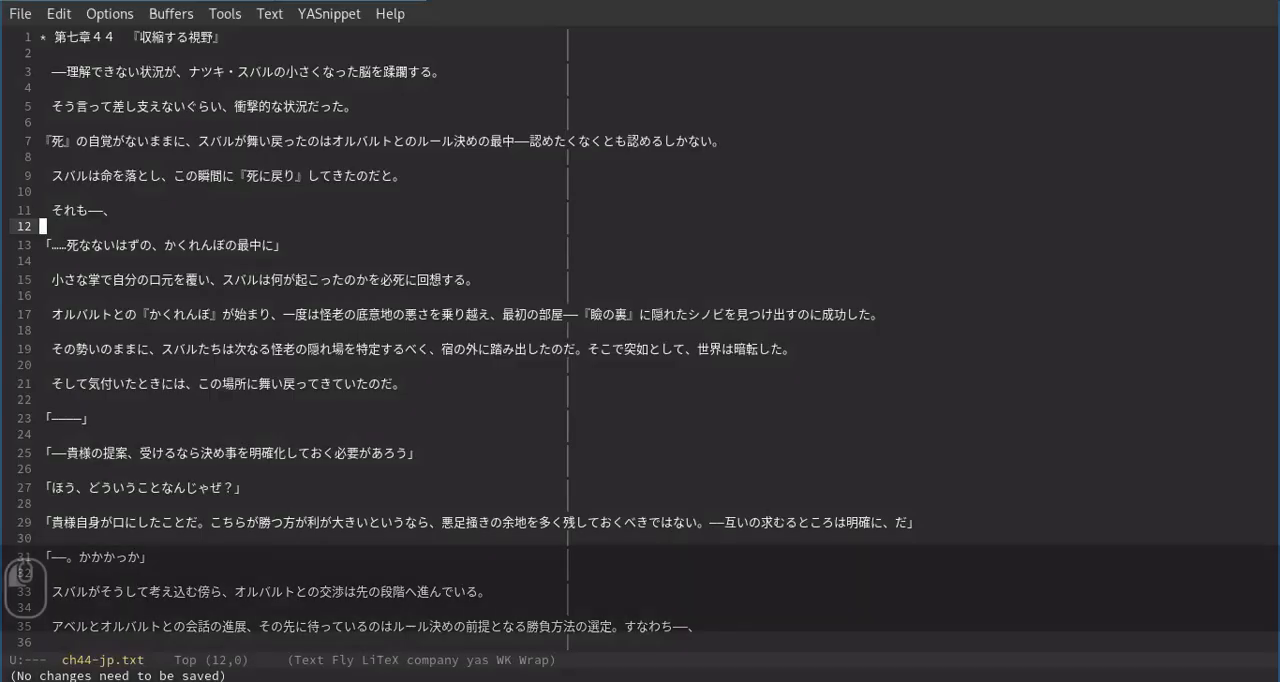
# Start the find-file command in Emacs and clear the path prefilled in its prompt.
pyautogui.hotkey('ctrl', 'x')
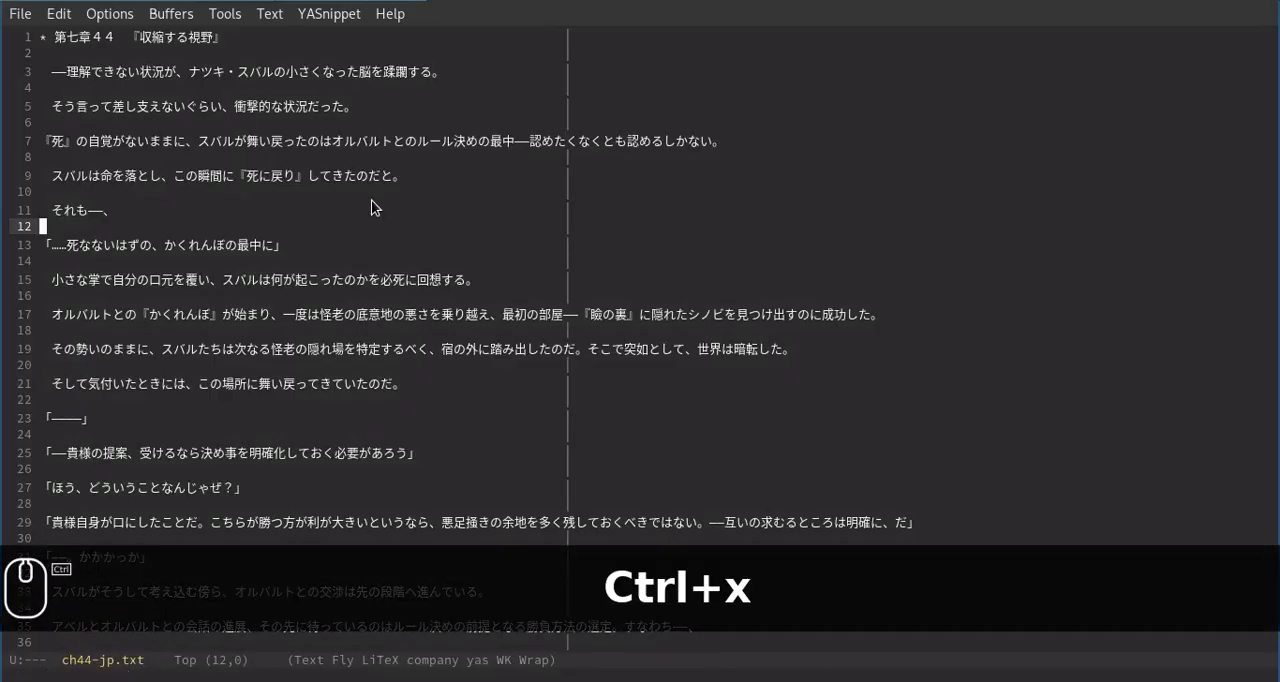
pyautogui.hotkey('ctrl', 'f')
pyautogui.press('BackSpace')
pyautogui.press('BackSpace')
pyautogui.press('BackSpace')
pyautogui.press('BackSpace')
pyautogui.press('BackSpace')
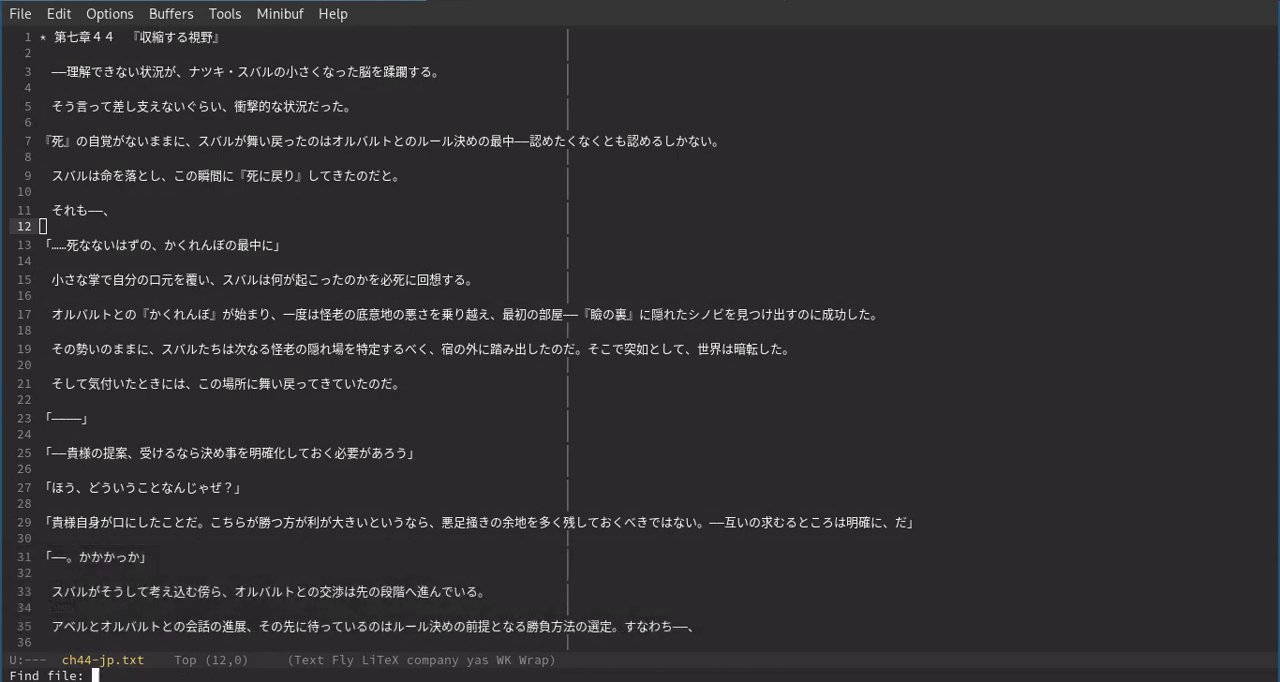
# Recall the preprocess.py command afresh in the terminal, copy its ./mtl-related-scripts/replacements/rezero.json path and return to Emacs.
pyautogui.press('F12')
pyautogui.hotkey('ctrl', 'c')
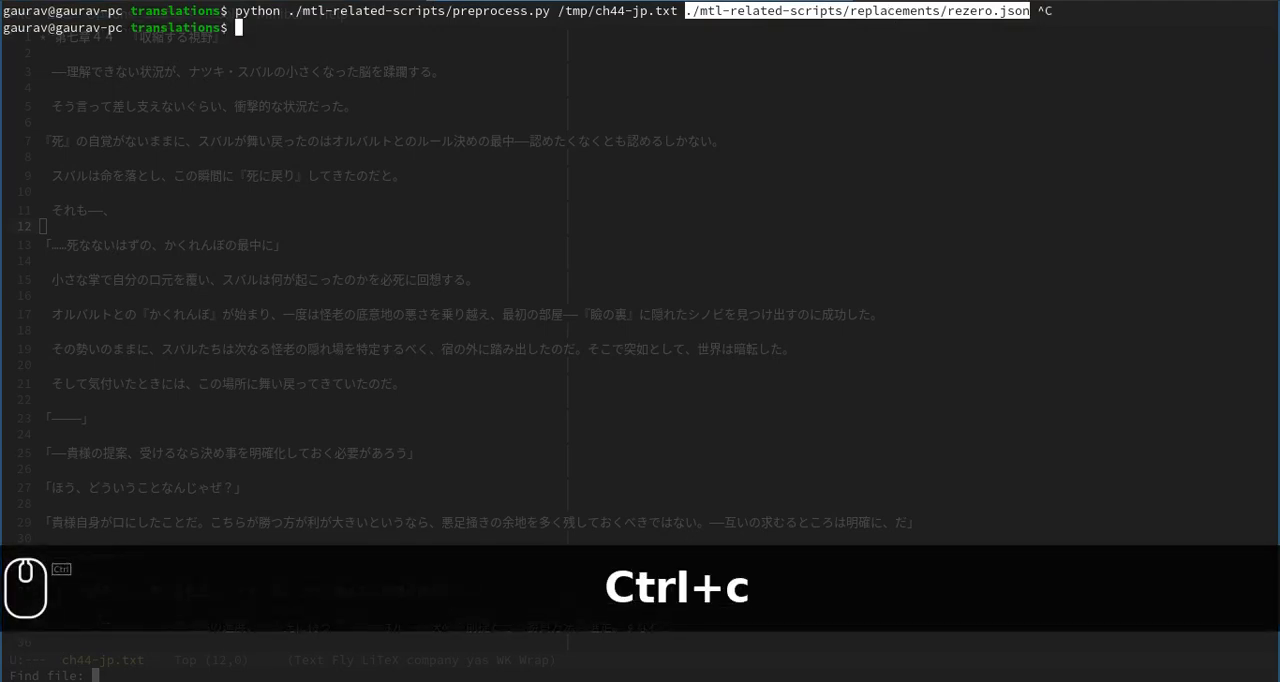
pyautogui.press('Up')
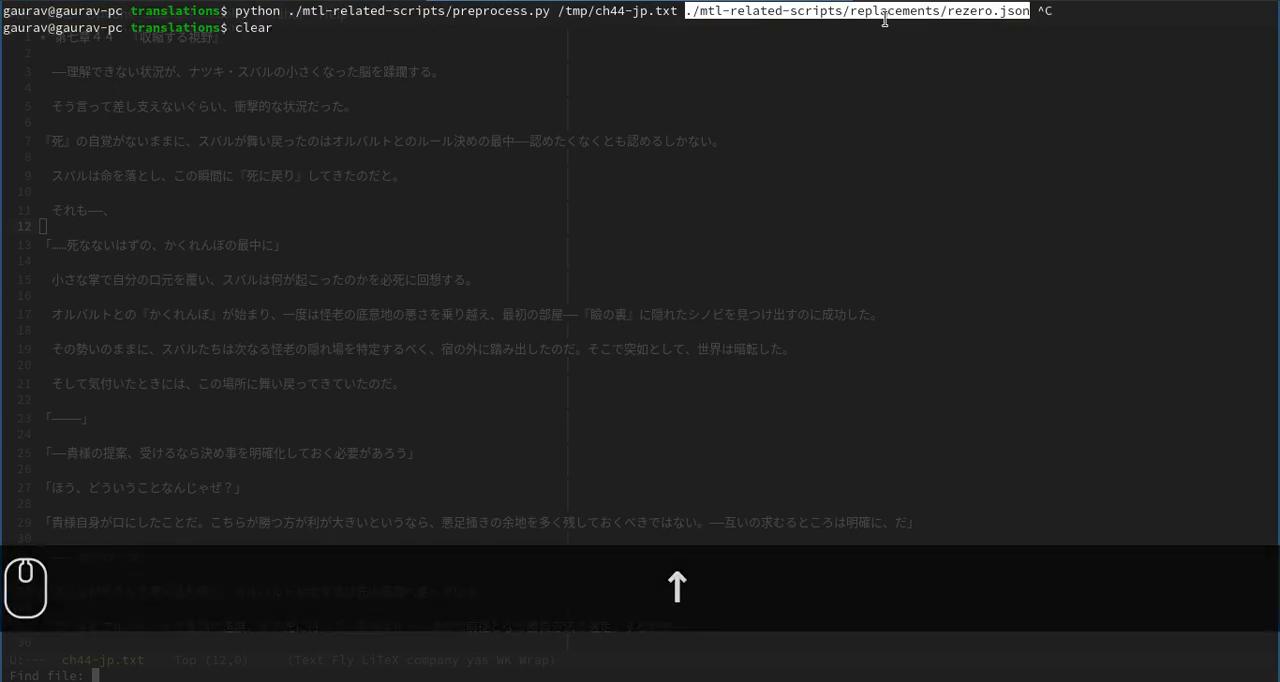
pyautogui.press('Up')
pyautogui.doubleClick(786, 28)
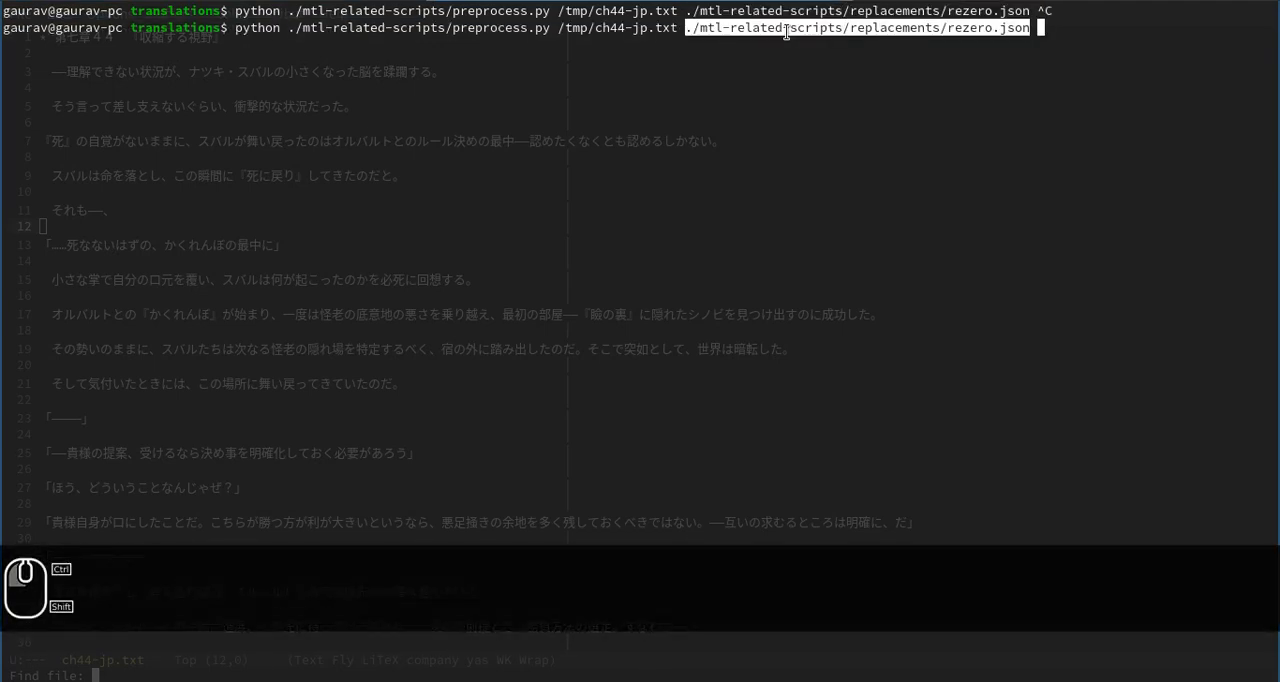
pyautogui.press('F12')
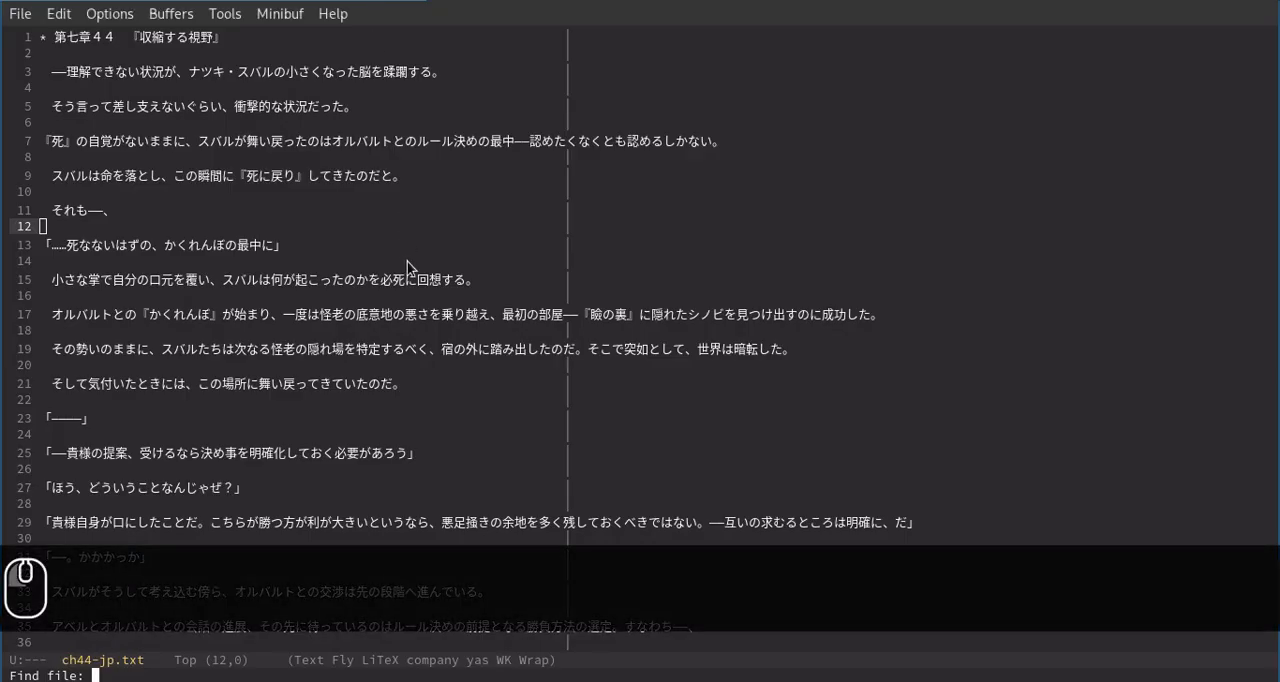
# Paste the copied rezero.json path into the find-file prompt and replace its leading dot with ~/ko.
pyautogui.hotkey('ctrl', 'y')
pyautogui.press('Home')
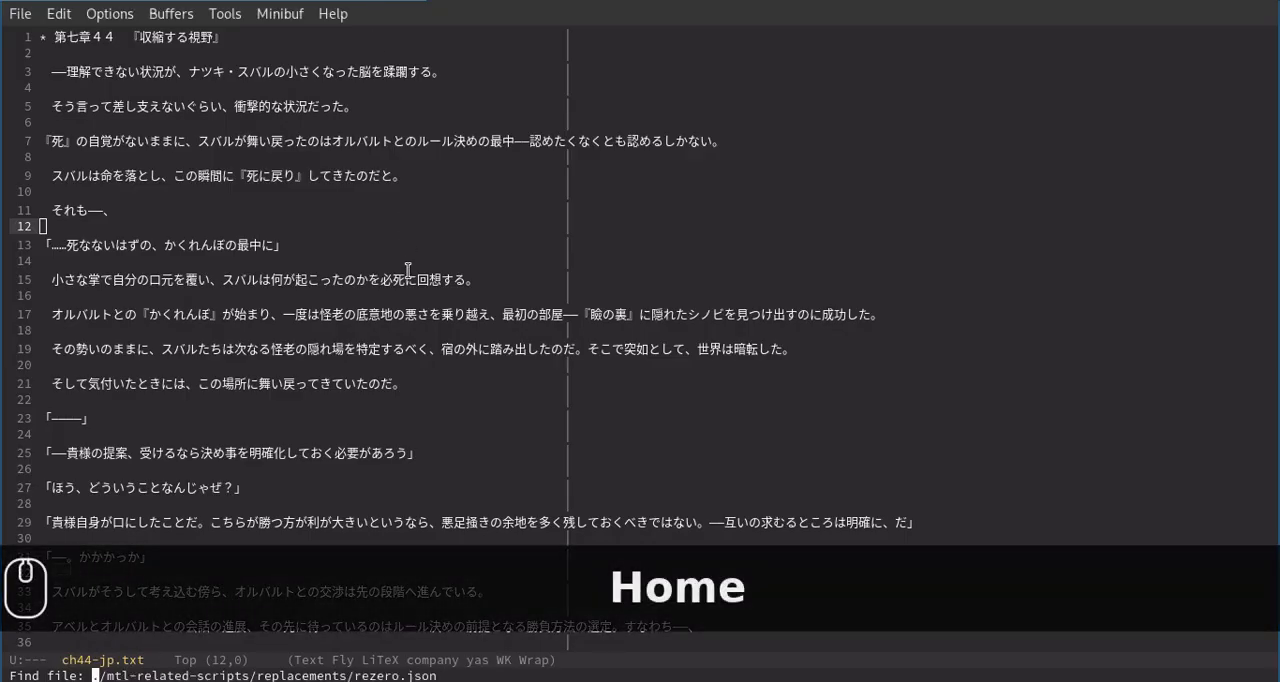
pyautogui.press('Right')
pyautogui.press('BackSpace')
pyautogui.write('/ko')
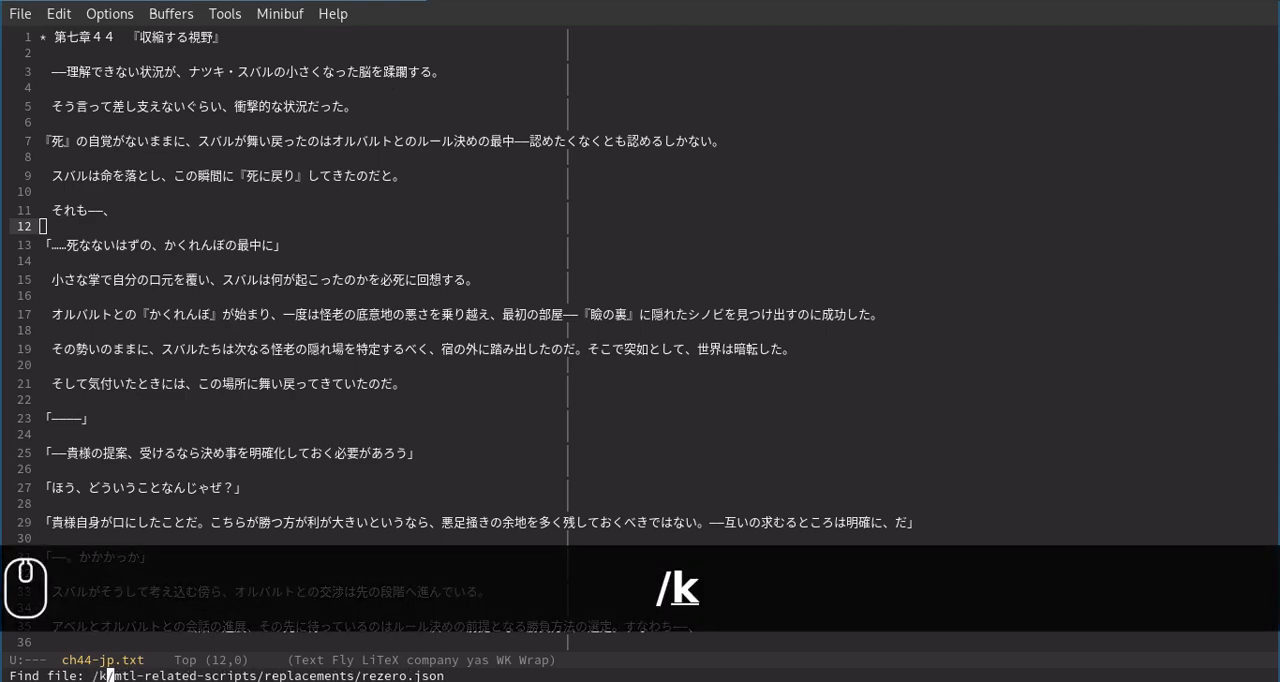
pyautogui.press('BackSpace')
pyautogui.press('BackSpace')
pyautogui.press('BackSpace')
pyautogui.write('~/ko')
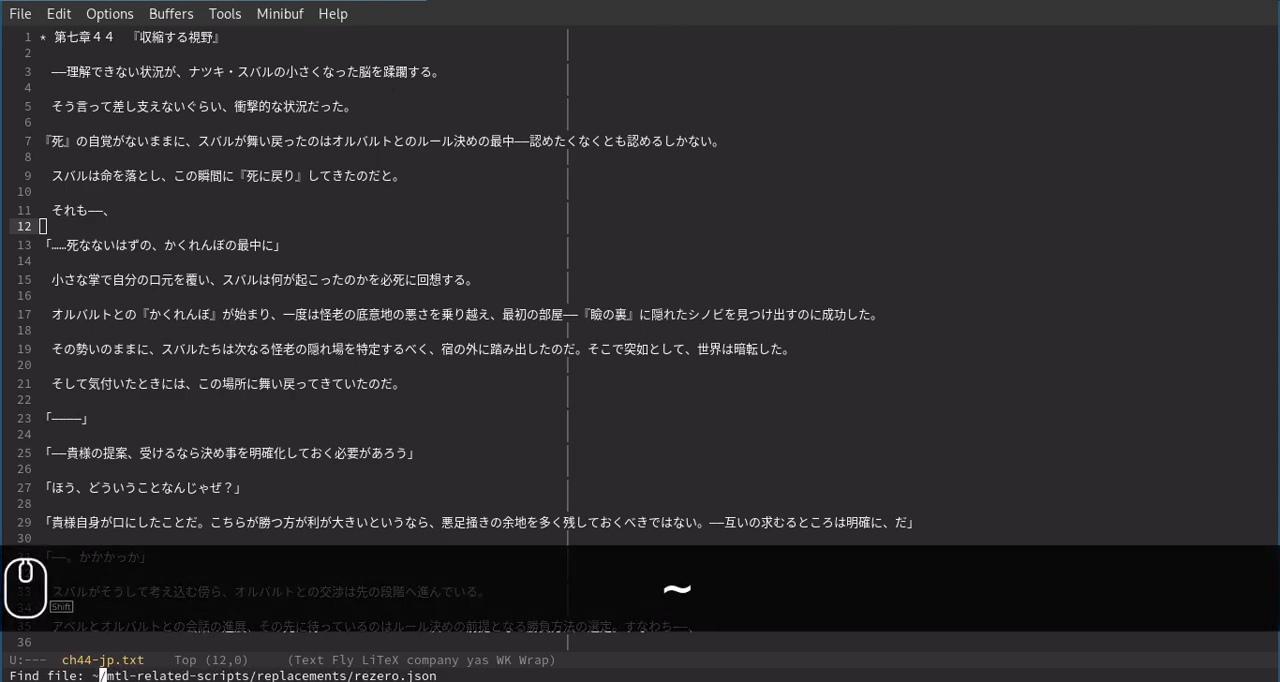
# Complete the path through ~/kool and its folder starting with tr, and open rezero.json.
pyautogui.press('capslock')
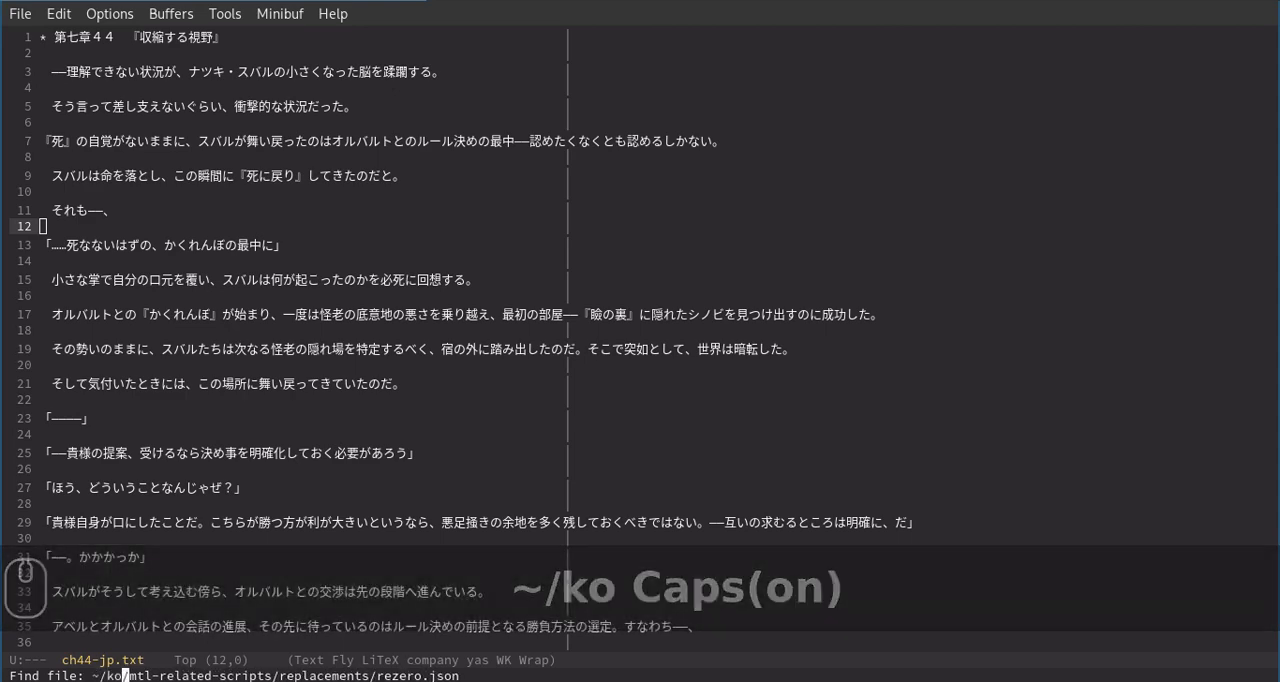
pyautogui.write('O')
pyautogui.press('BackSpace')
pyautogui.press('capslock')
pyautogui.press('Tab')
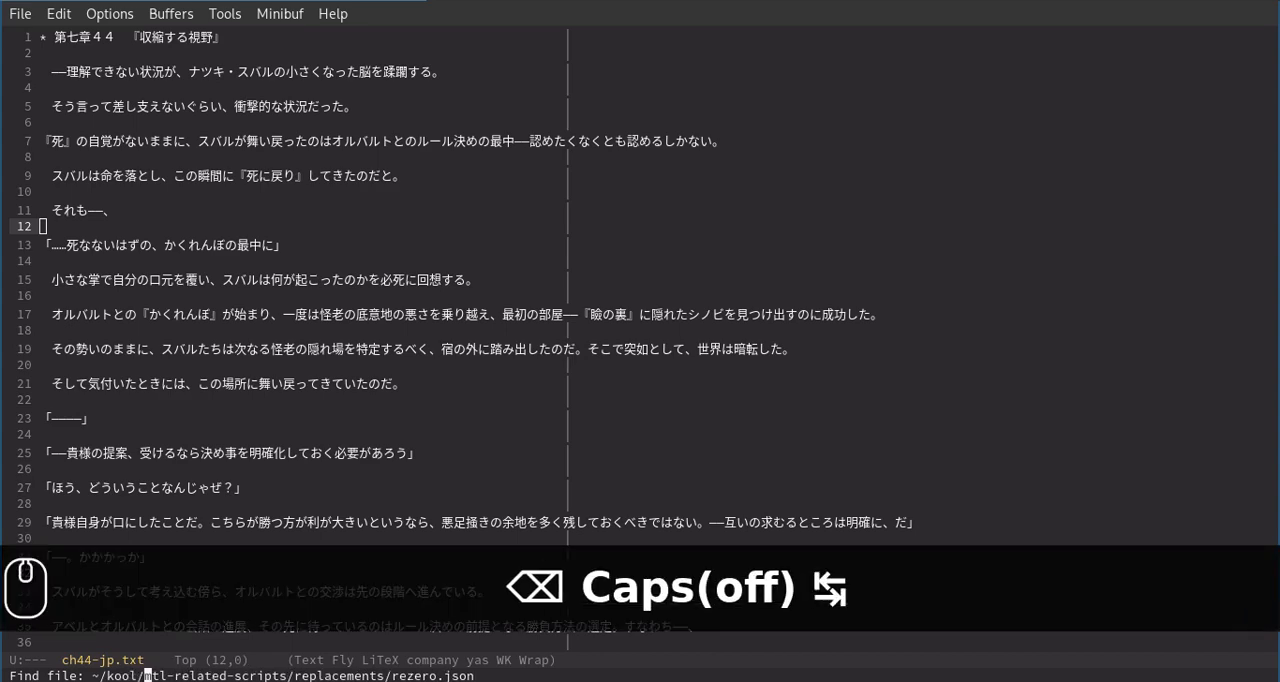
pyautogui.write('tr')
pyautogui.press('Tab')
pyautogui.press('Return')
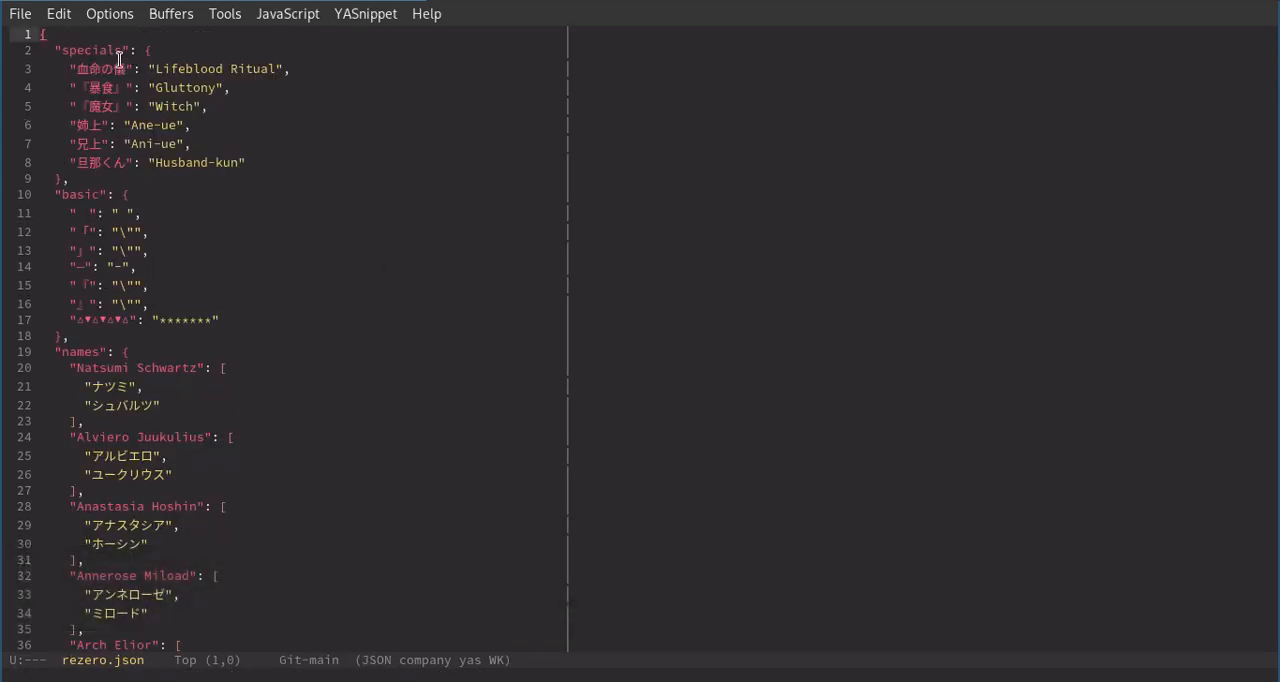
# Highlight sample entries in the specials, basic and names sections of rezero.json, and browse to the file's end.
pyautogui.click(123, 64)
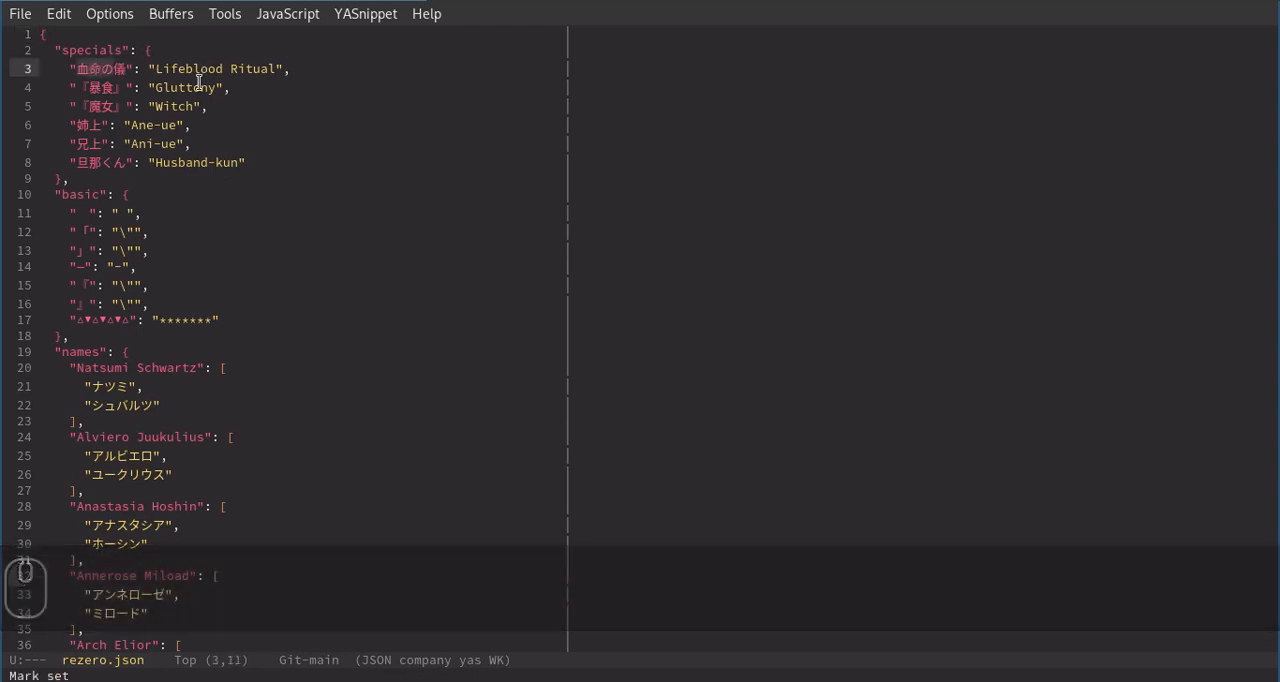
pyautogui.moveTo(84, 232); pyautogui.dragTo(180, 300)
pyautogui.click(177, 298)
pyautogui.moveTo(72, 368); pyautogui.dragTo(114, 422)
pyautogui.click(114, 428)
pyautogui.scroll(-20, 114, 430)
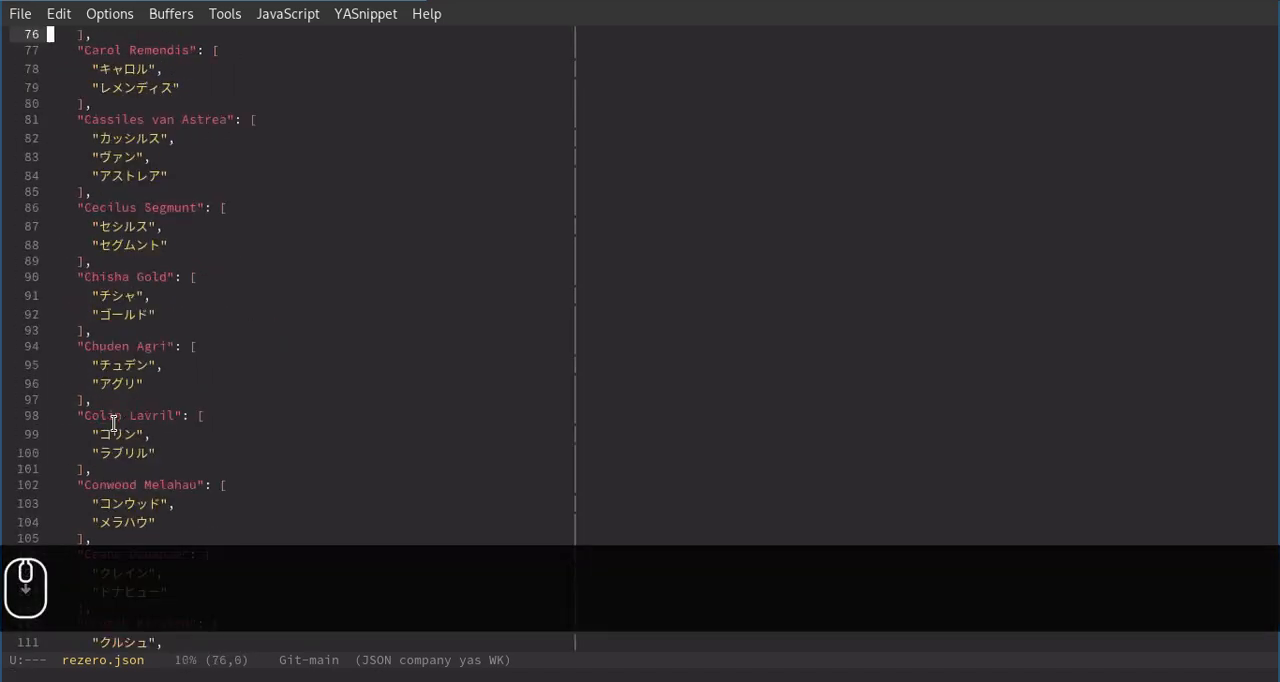
pyautogui.scroll(5, 130, 430)
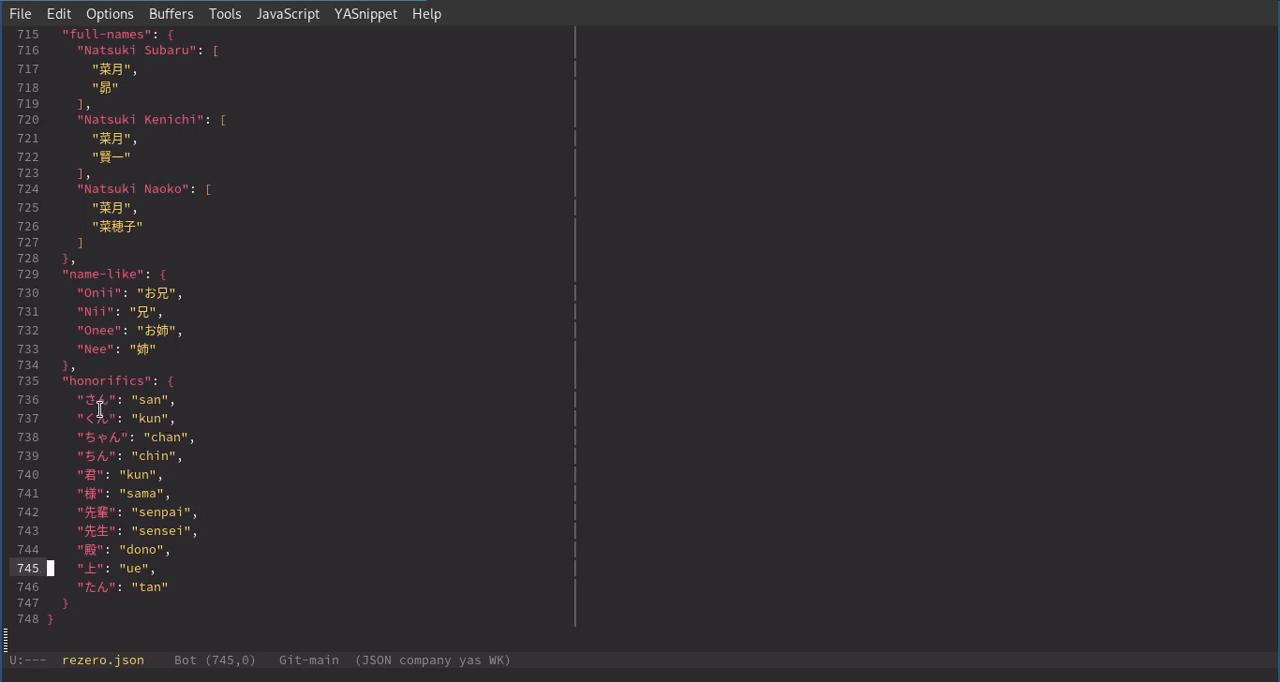
# Highlight the honorifics entries, the Onee and Nee pairs and the Onii pair in the name-like section.
pyautogui.moveTo(40, 399); pyautogui.dragTo(210, 560)
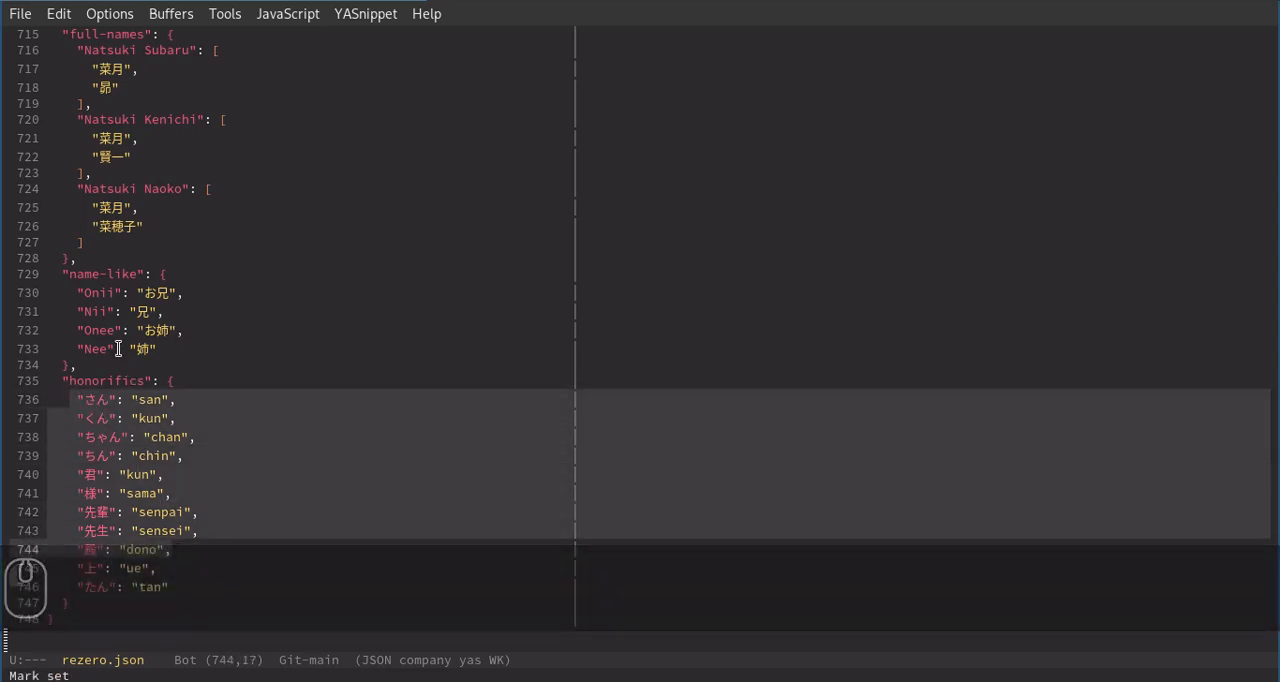
pyautogui.moveTo(110, 330); pyautogui.dragTo(221, 349)
pyautogui.click(221, 349)
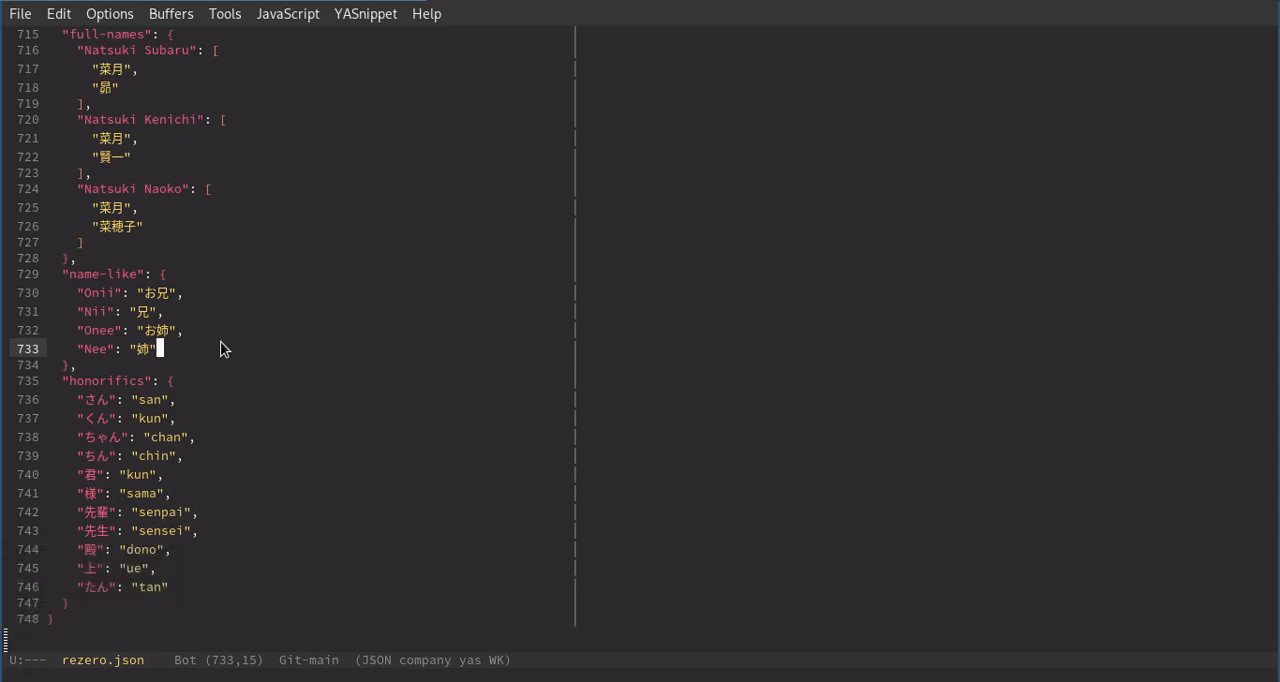
pyautogui.click(155, 291)
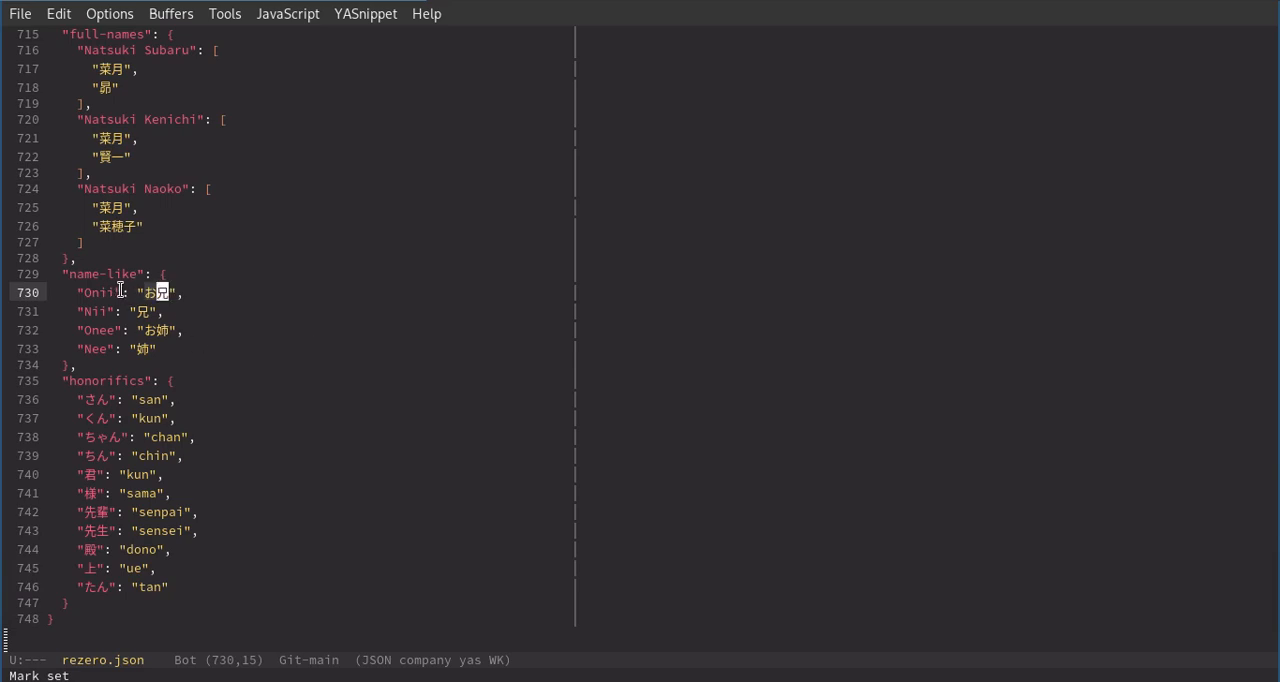
pyautogui.moveTo(123, 292); pyautogui.dragTo(79, 293)
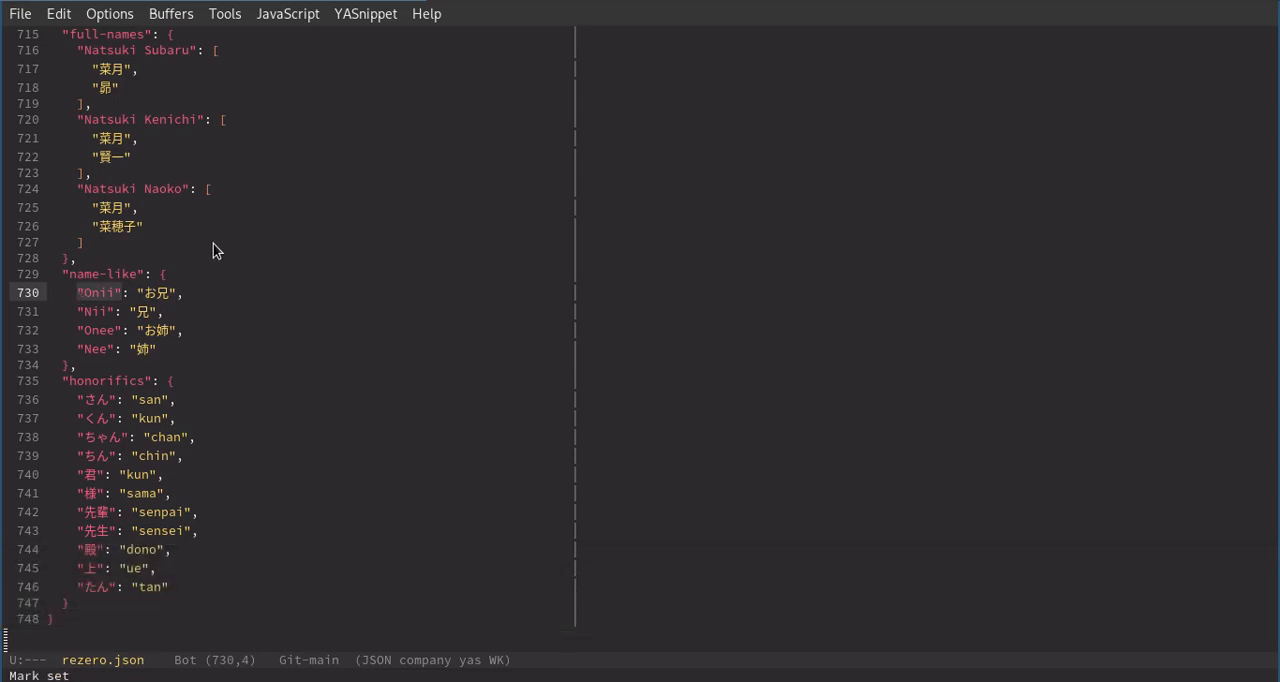
pyautogui.click(213, 243)
# Search rezero.json for "subar" and highlight the Natsuki Subaru entry in the names section.
pyautogui.scroll(15, 250, 190)
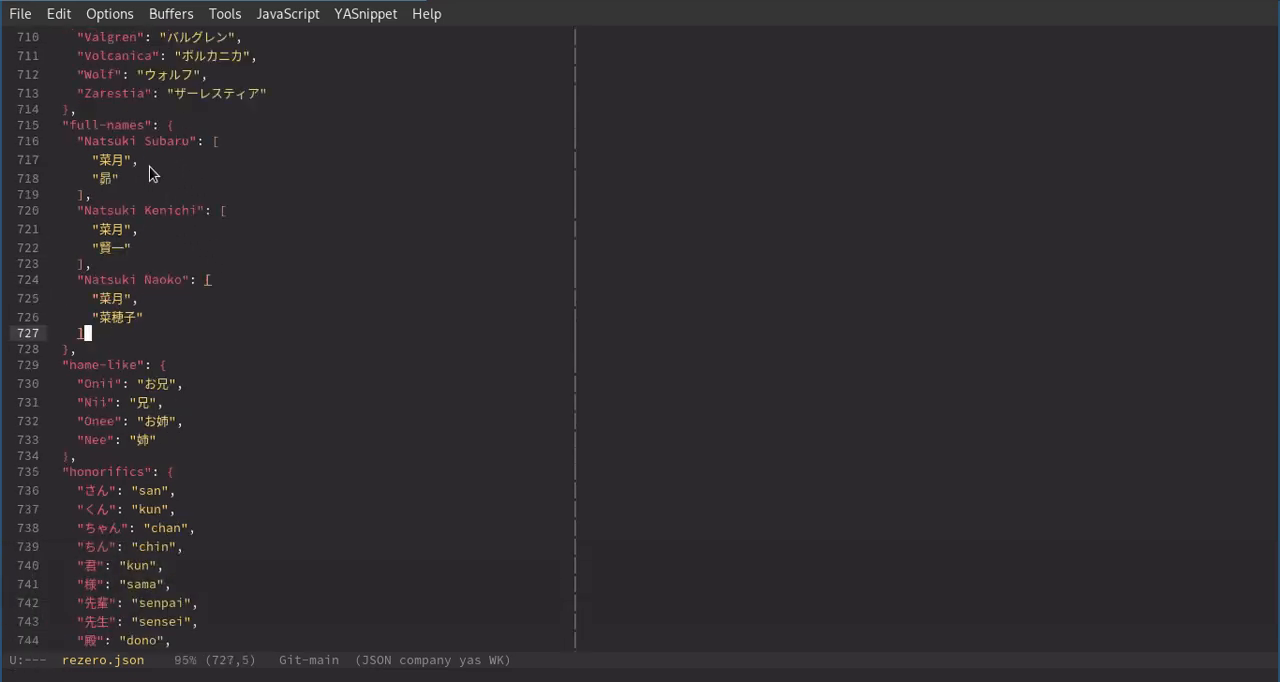
pyautogui.scroll(15, 248, 200)
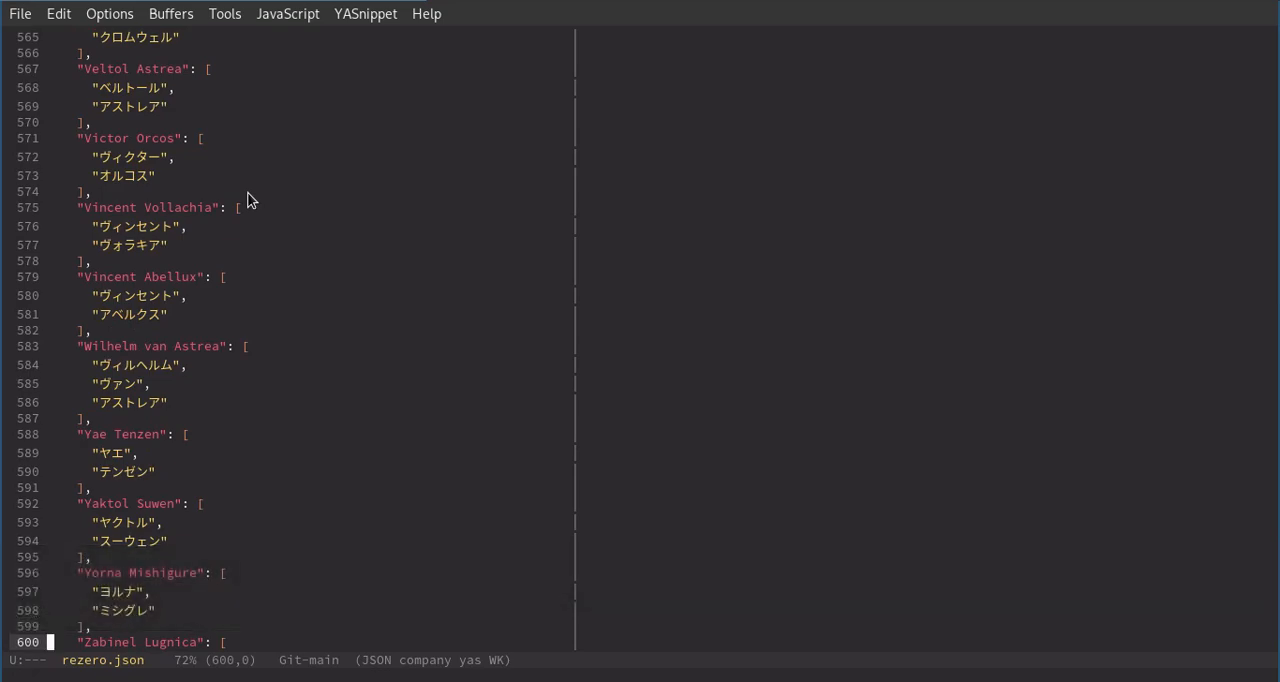
pyautogui.scroll(20, 248, 200)
pyautogui.click(249, 198)
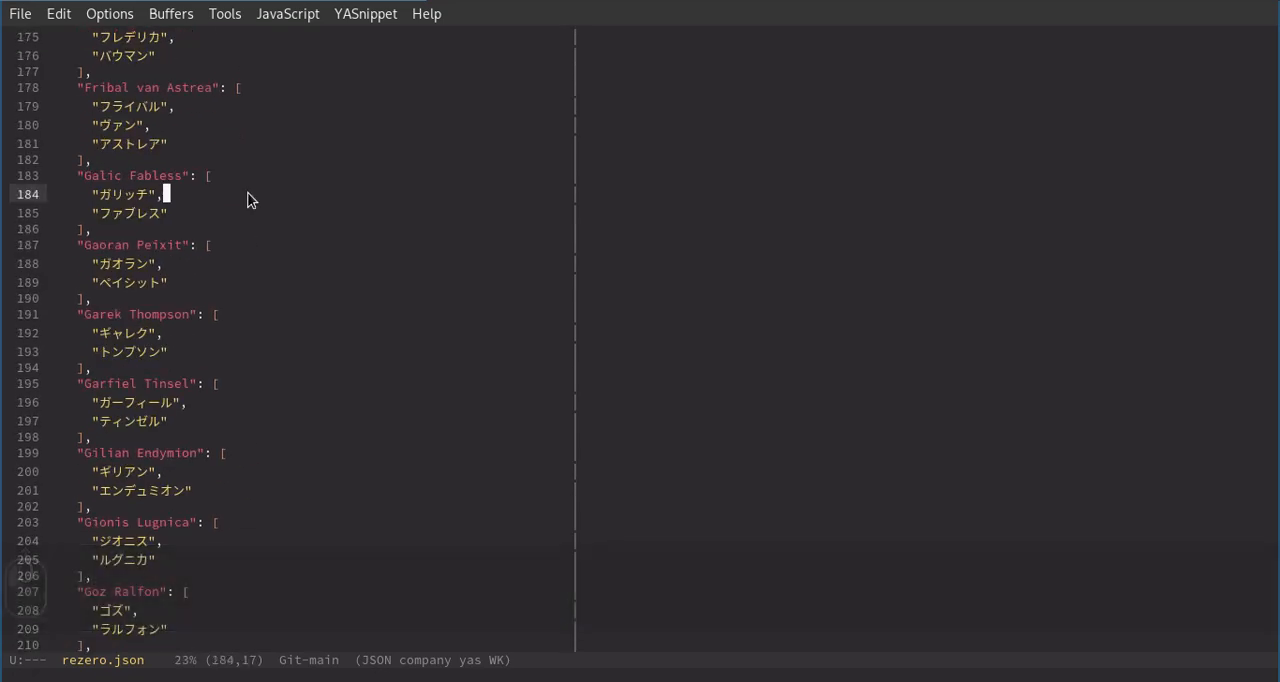
pyautogui.hotkey('ctrl', 'r')
pyautogui.hotkey('ctrl', 'r')
pyautogui.press('s')
pyautogui.press('u')
pyautogui.hotkey('ctrl', 'r')
pyautogui.hotkey('ctrl', 'r')
pyautogui.hotkey('ctrl', 's')
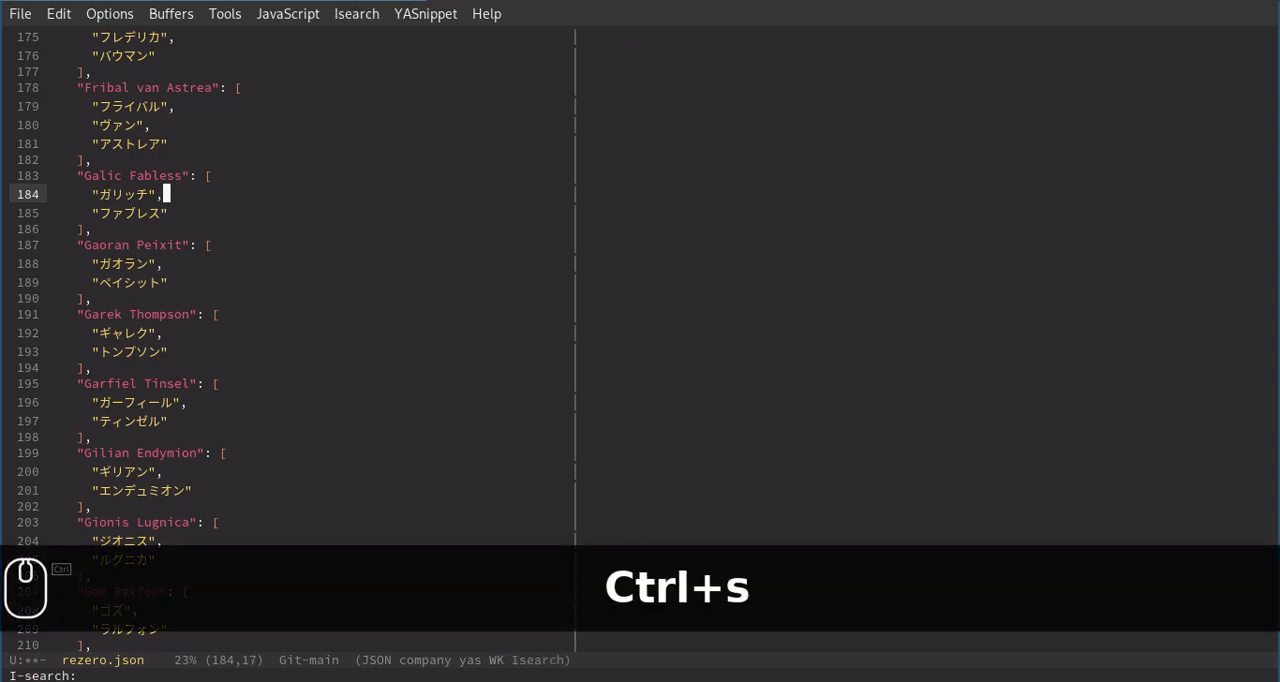
pyautogui.write('subar')
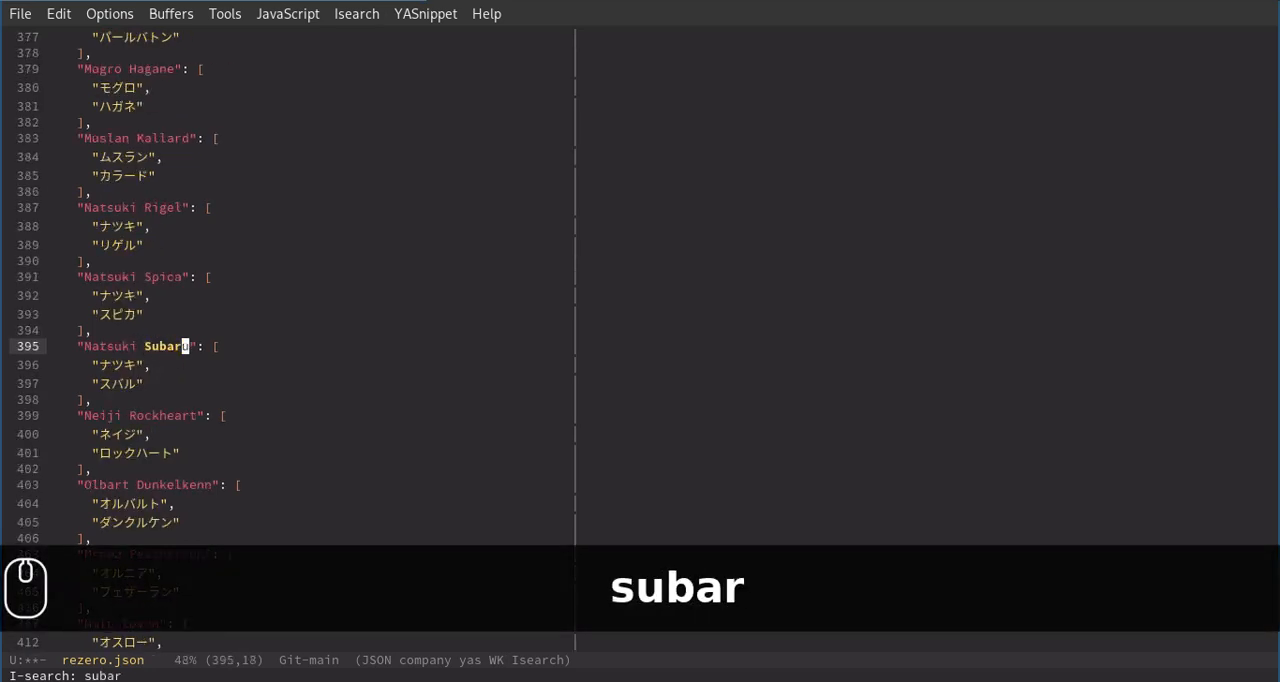
pyautogui.press('Return')
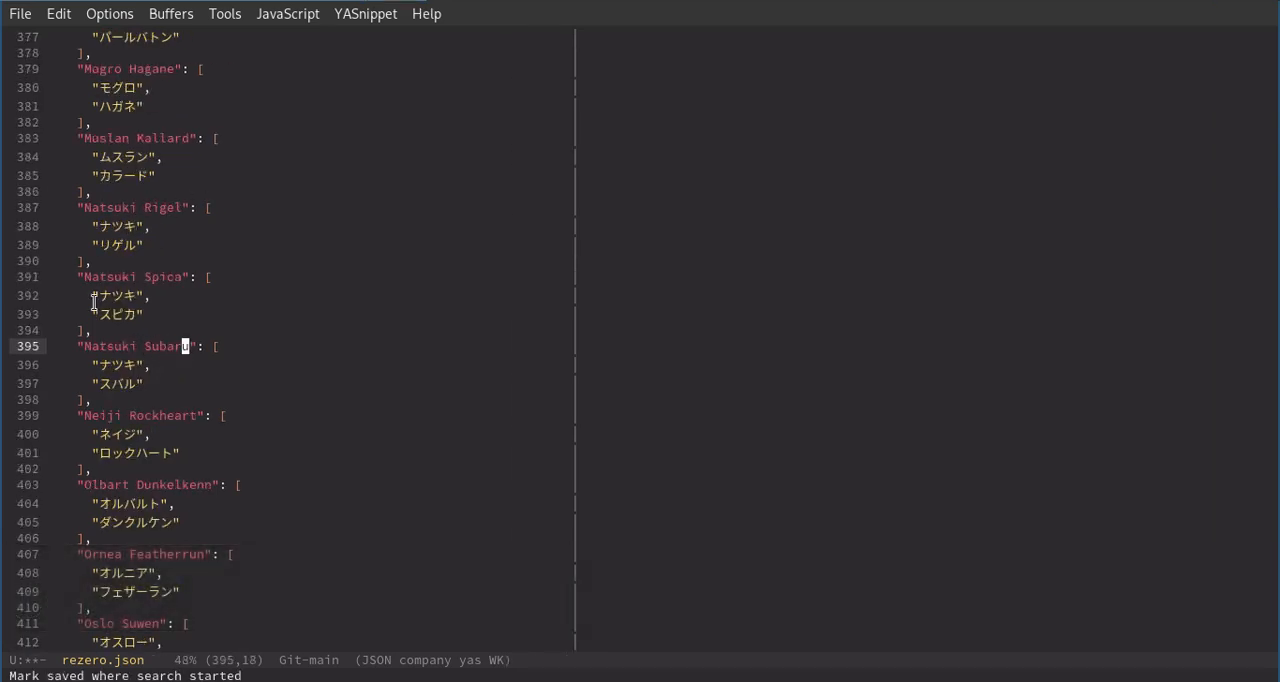
pyautogui.moveTo(111, 409); pyautogui.dragTo(52, 330)
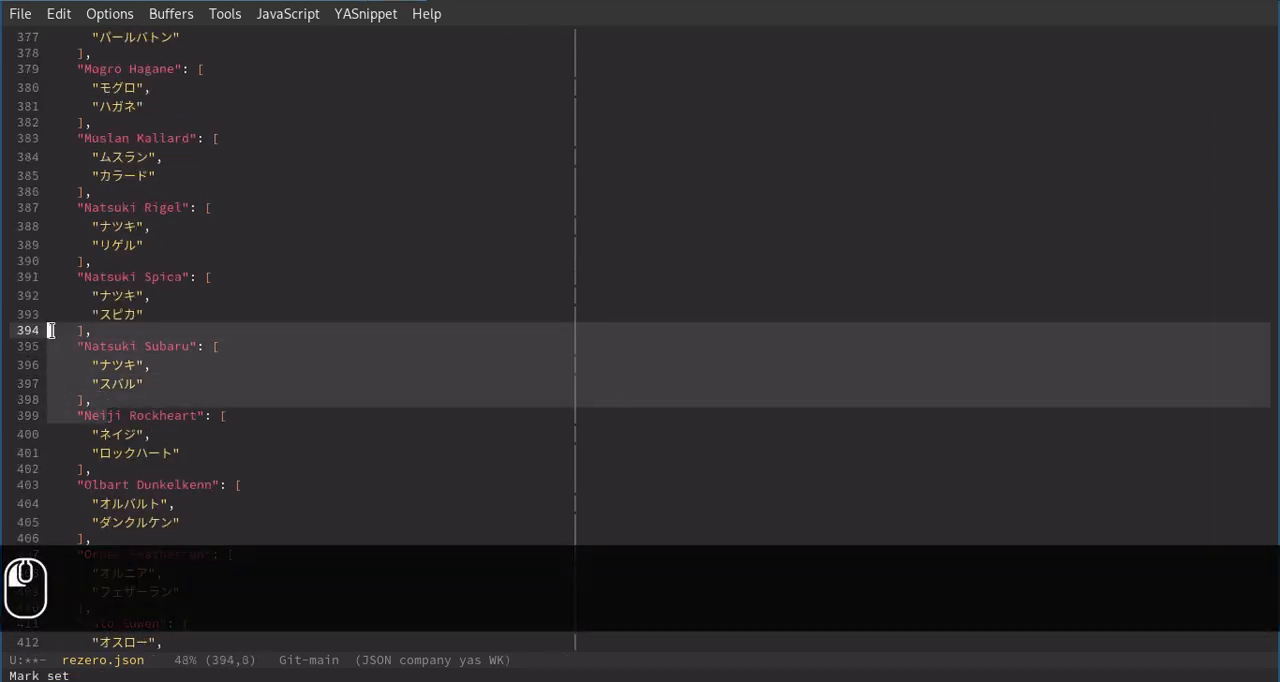
pyautogui.click(147, 397)
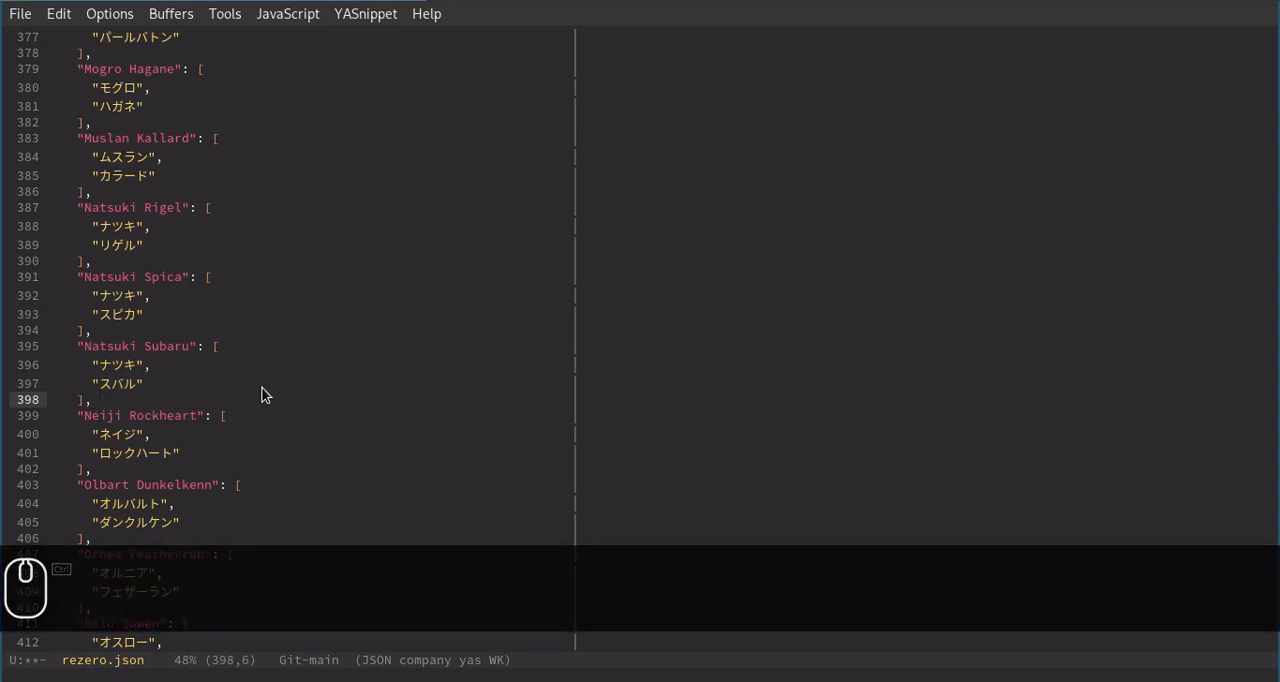
# Close the rezero.json buffer, discarding its unsaved modifications.
pyautogui.hotkey('ctrl', 'x')
pyautogui.press('k')
pyautogui.press('Return')
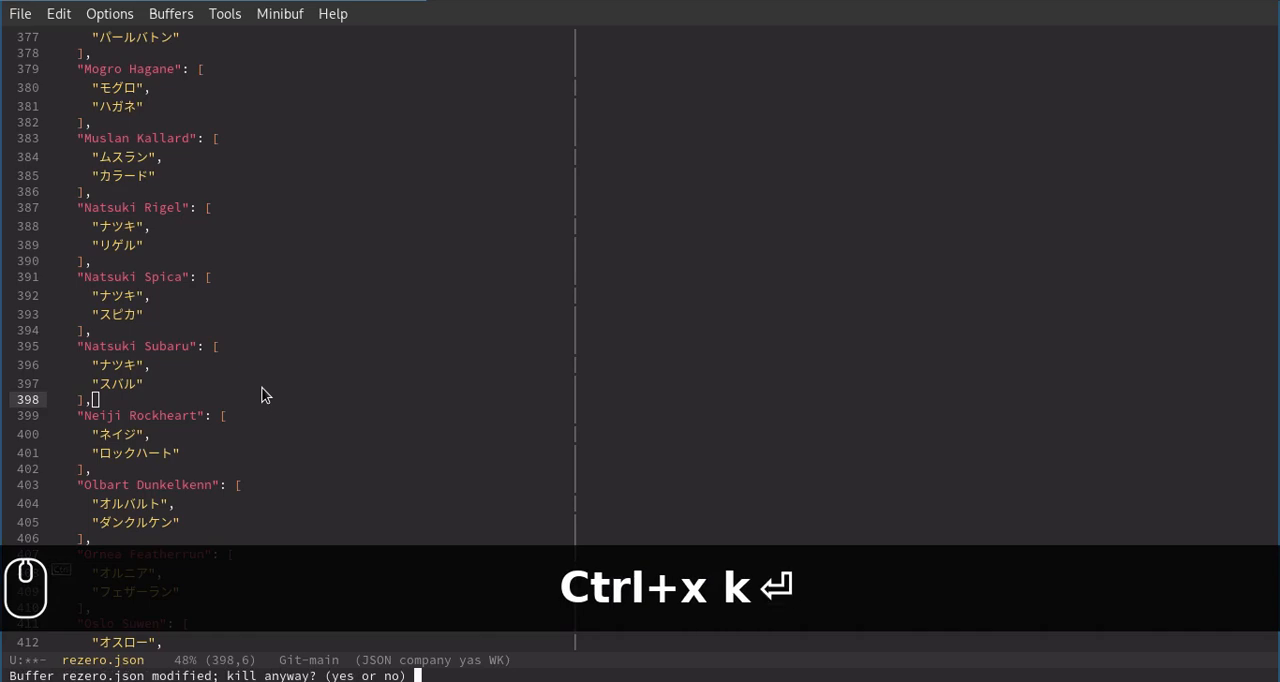
pyautogui.write('yes')
pyautogui.press('Return')
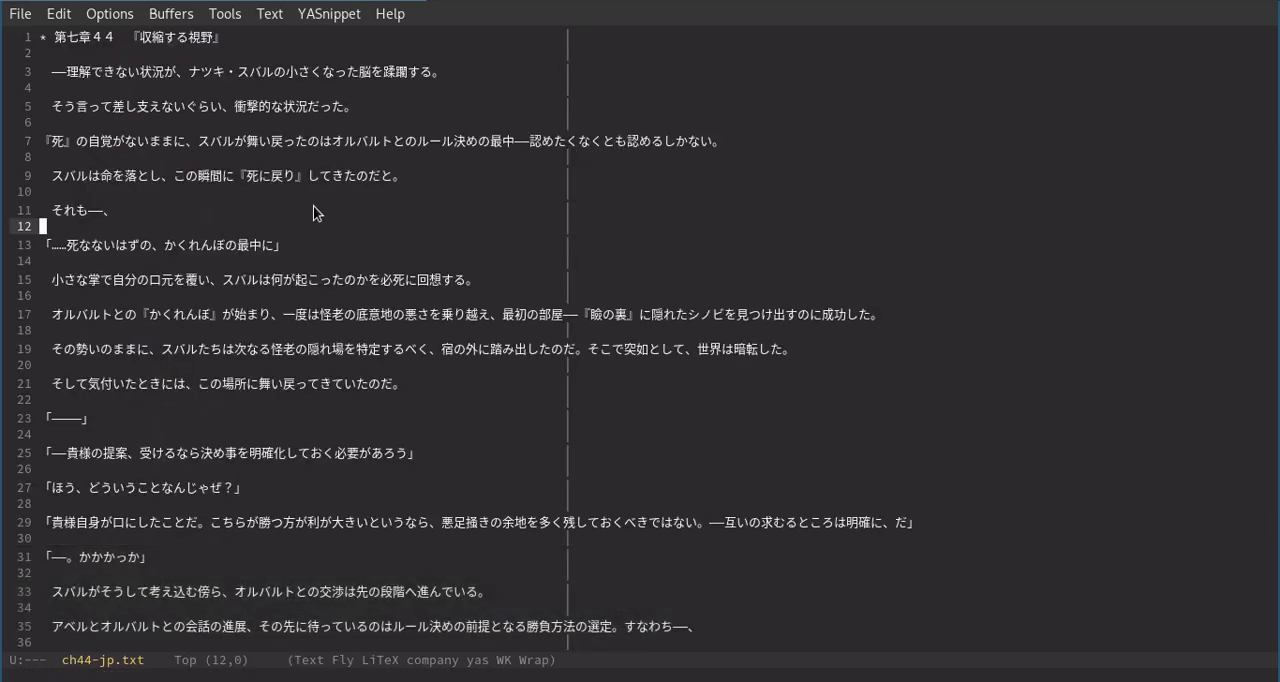
# Run the recalled preprocess.py command in the drop-down terminal and highlight the Witch and Subaru replacement lines in its output.
pyautogui.click(640, 1)
pyautogui.press('Return')
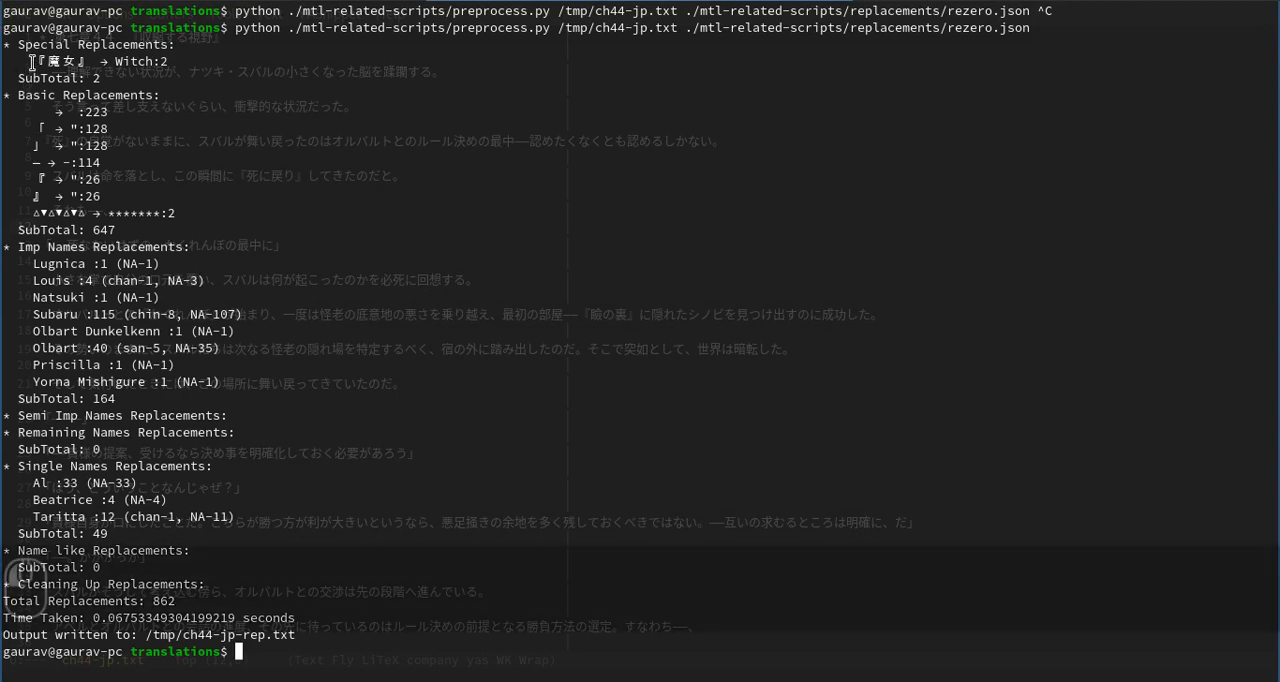
pyautogui.moveTo(32, 62); pyautogui.dragTo(183, 61)
pyautogui.click(172, 63)
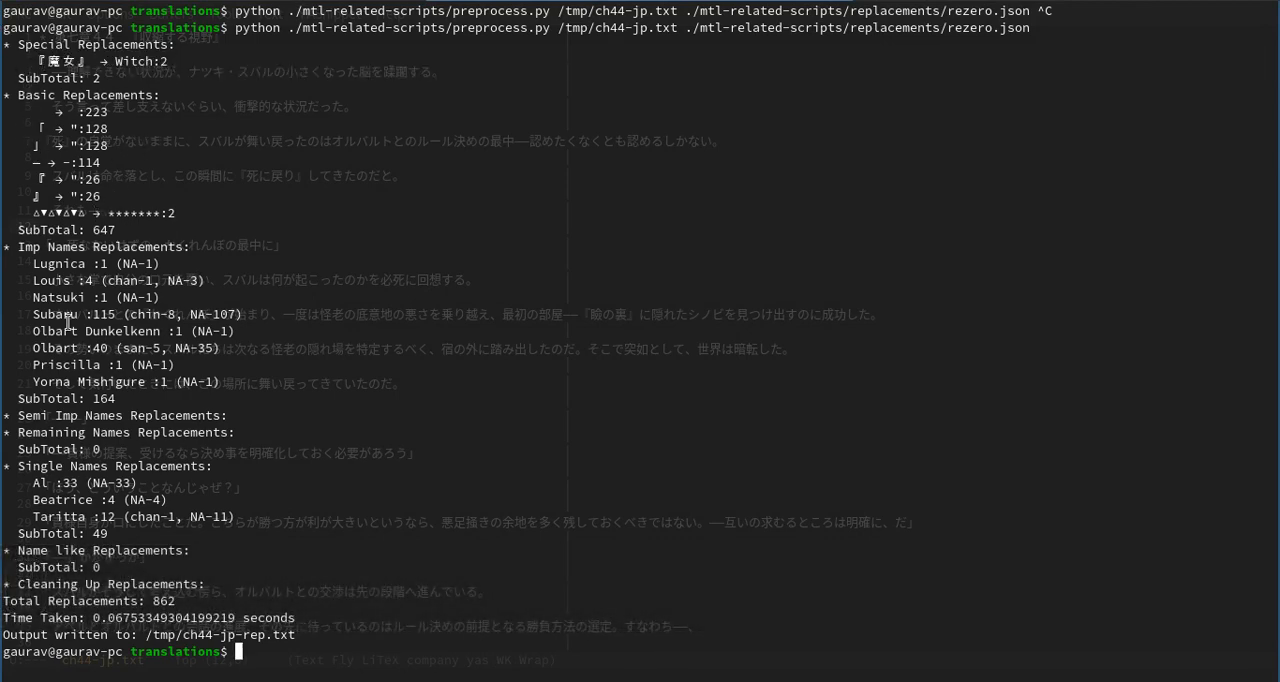
pyautogui.moveTo(32, 315); pyautogui.dragTo(101, 313)
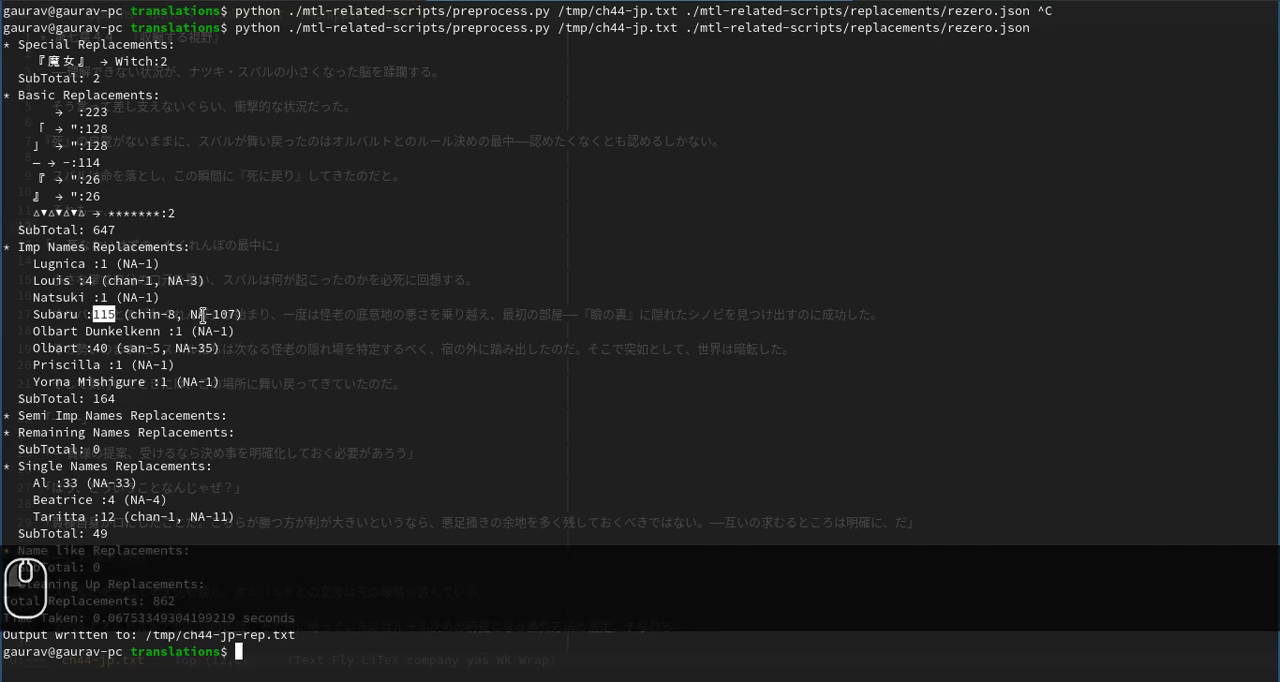
pyautogui.moveTo(205, 314); pyautogui.dragTo(236, 313)
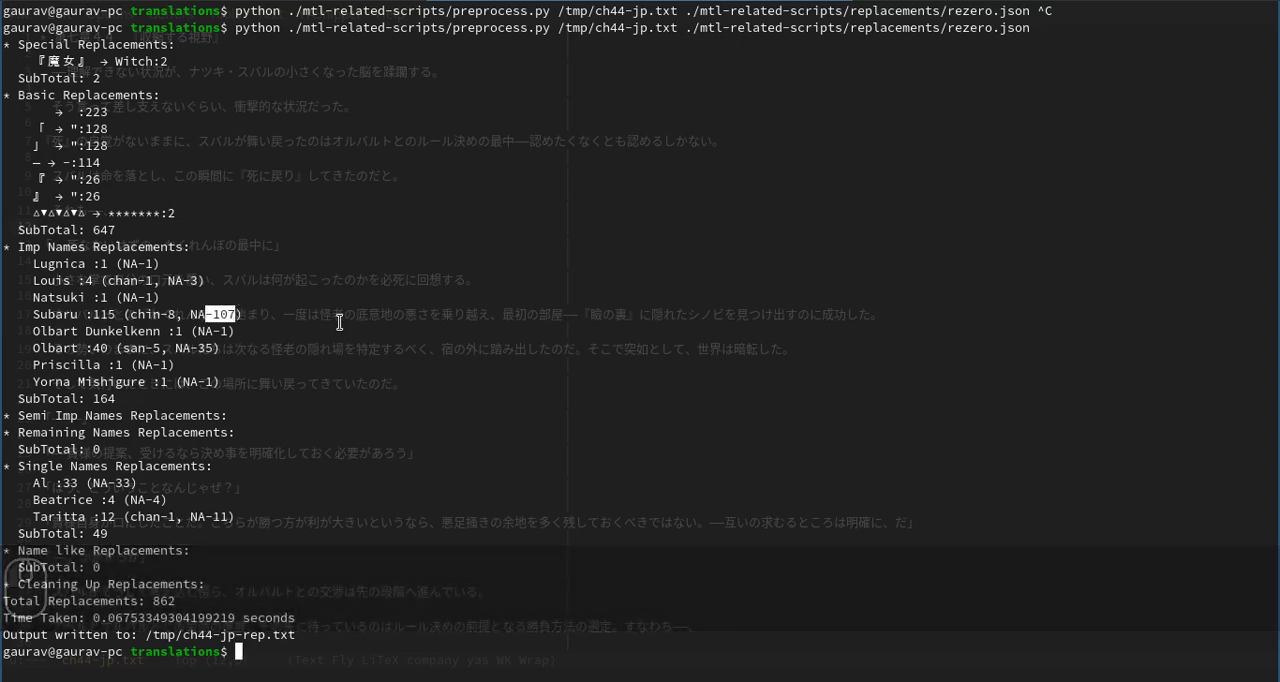
# Highlight the output file path /tmp/ch44-jp-rep.txt in the terminal and return to Emacs.
pyautogui.click(322, 1)
pyautogui.click(480, 1)
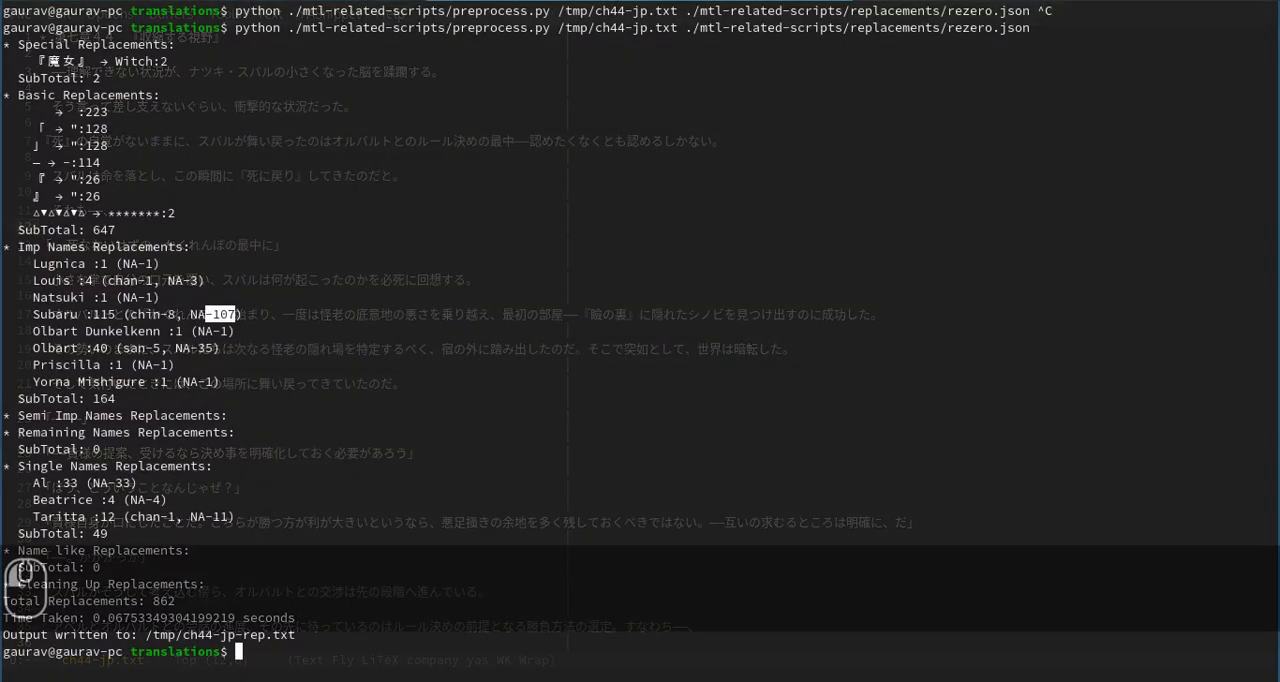
pyautogui.click(309, 563)
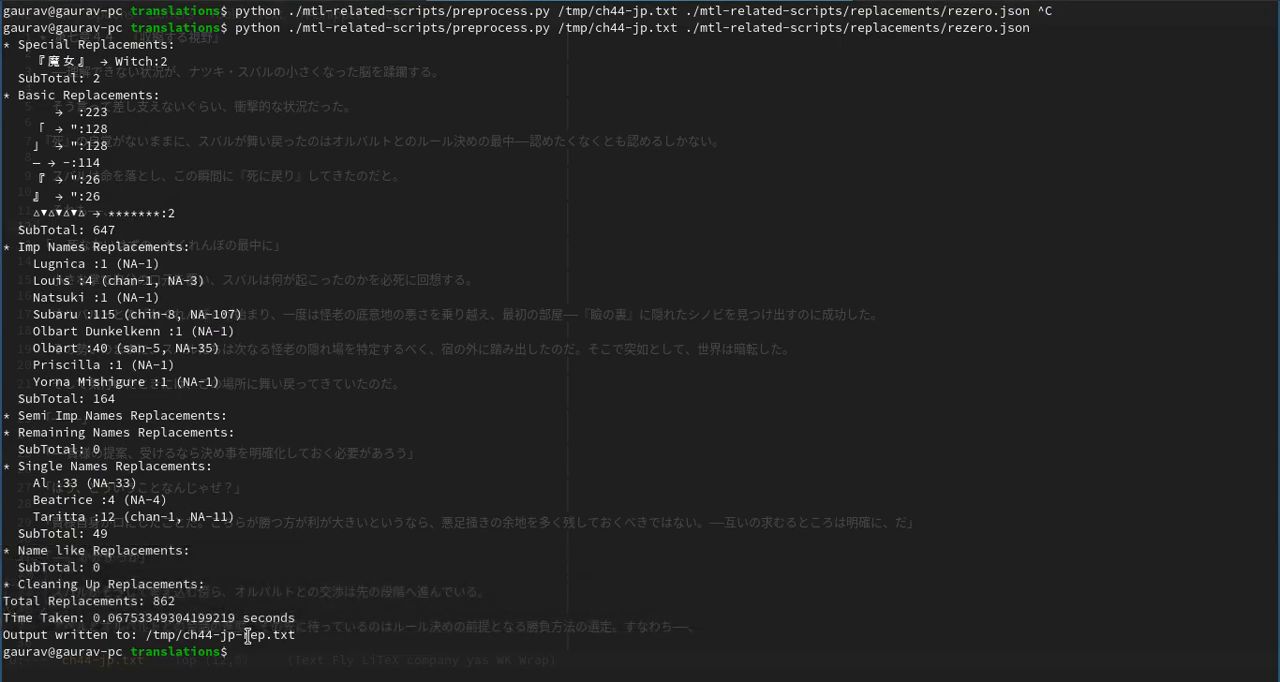
pyautogui.doubleClick(258, 638)
pyautogui.click(322, 1)
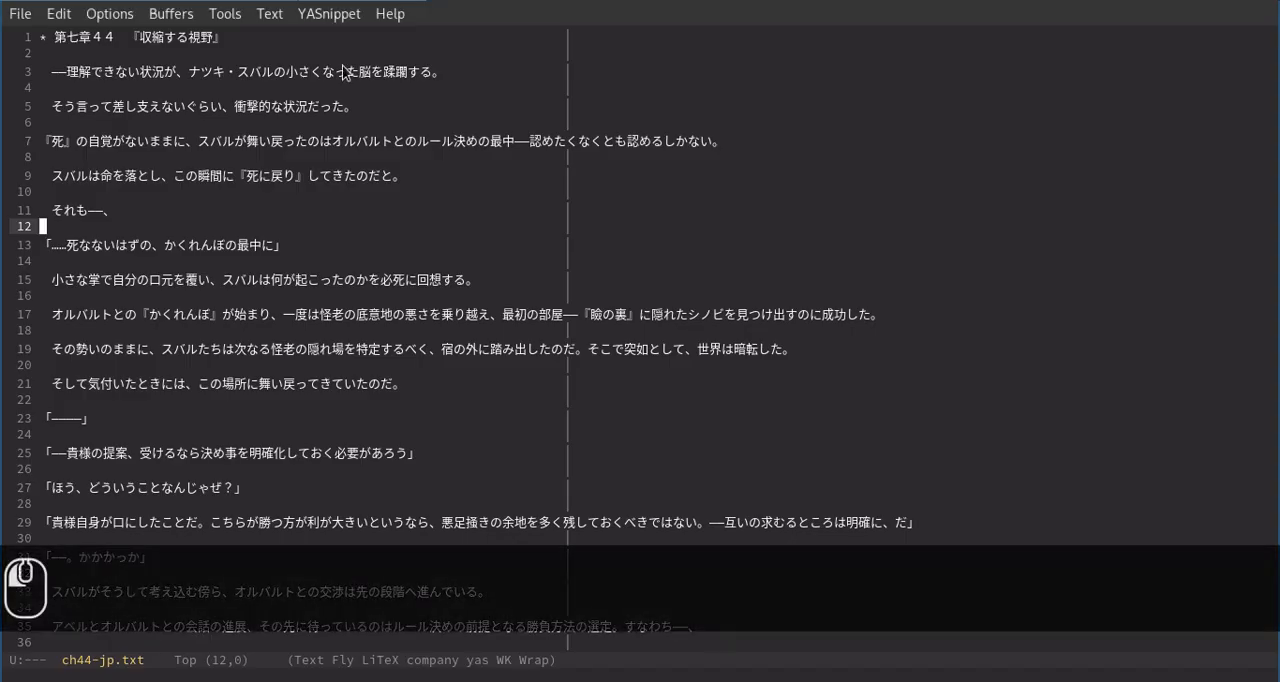
# Open /tmp/ch44-jp-rep.txt, reread from disk, and show the beginning of the file.
pyautogui.hotkey('ctrl', 'x')
pyautogui.hotkey('ctrl', 'f')
pyautogui.write('ch')
pyautogui.press('Tab')
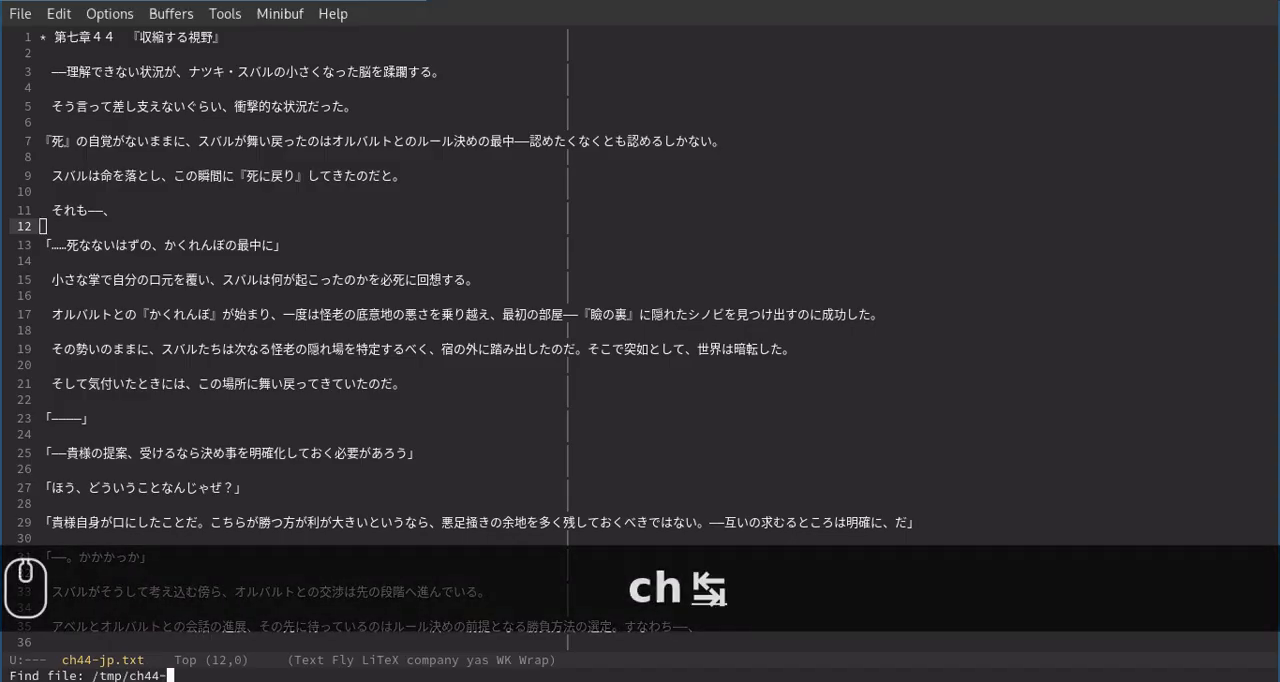
pyautogui.write('j')
pyautogui.press('Tab')
pyautogui.write('-')
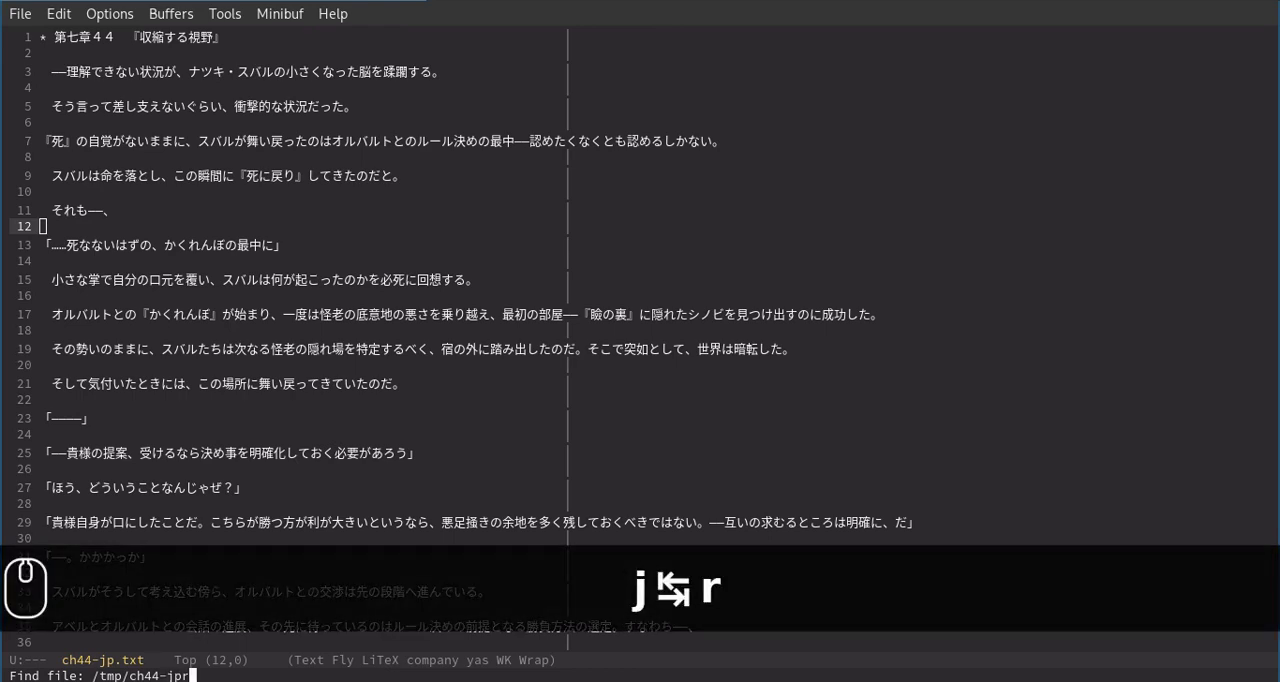
pyautogui.press('Return')
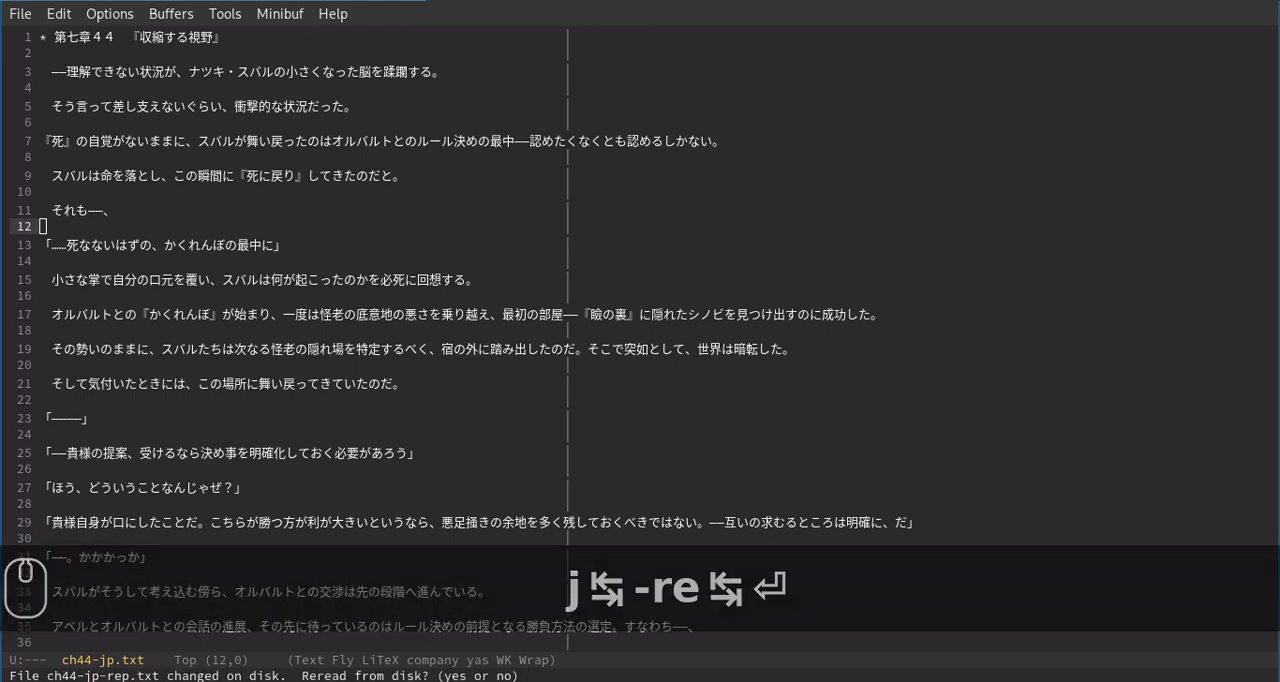
pyautogui.write('yes')
pyautogui.press('Return')
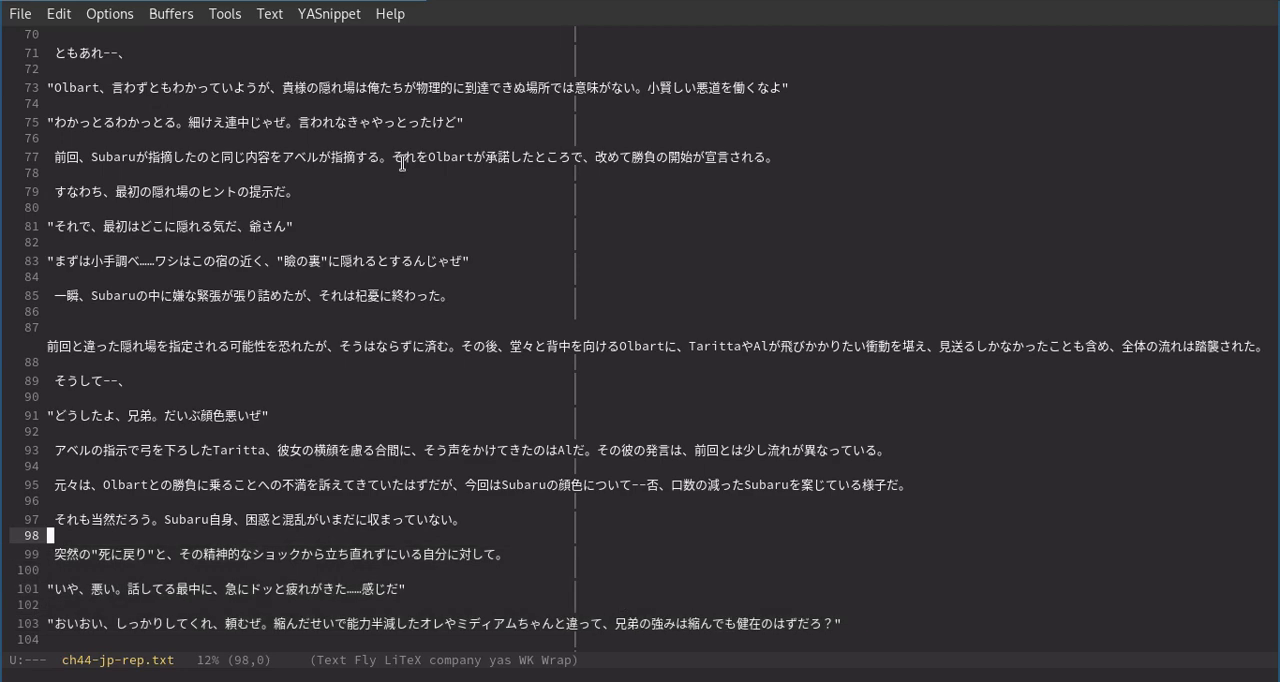
pyautogui.scroll(12, 414, 220)
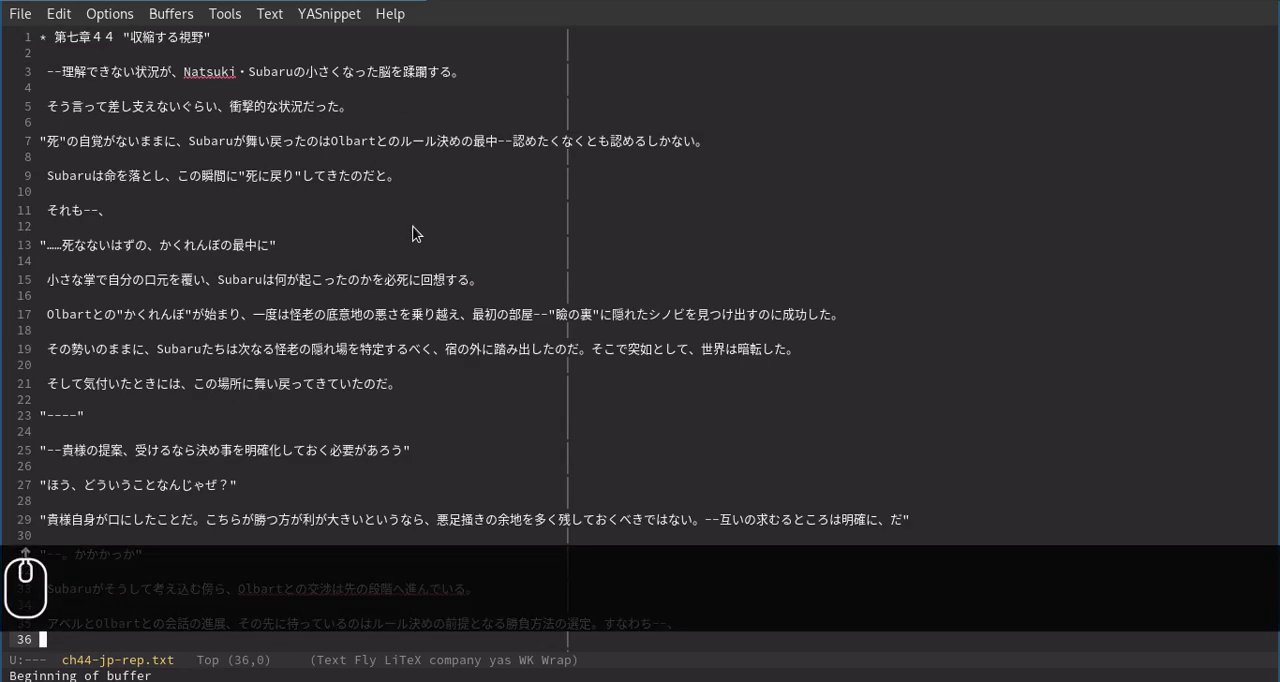
# Highlight Subaru on line 3 of ch44-jp-rep.txt and search the file incrementally for "subaru-ch".
pyautogui.doubleClick(257, 70)
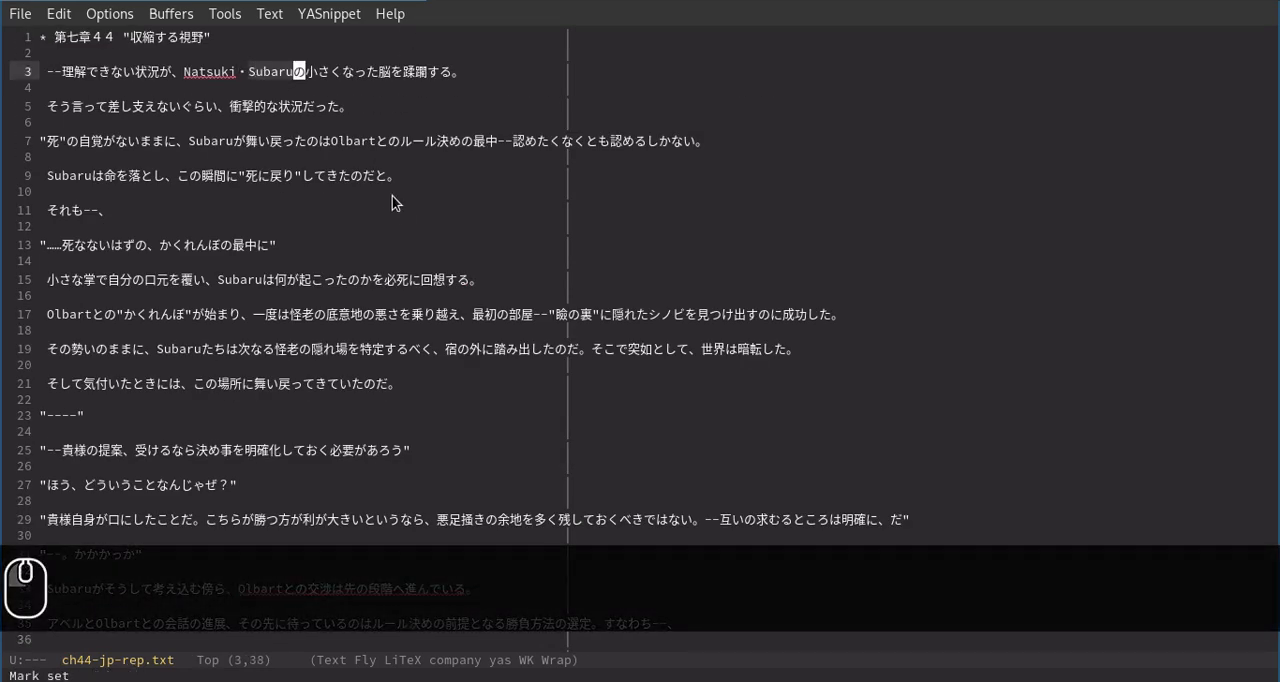
pyautogui.click(394, 206)
pyautogui.hotkey('ctrl', 's')
pyautogui.write('sub')
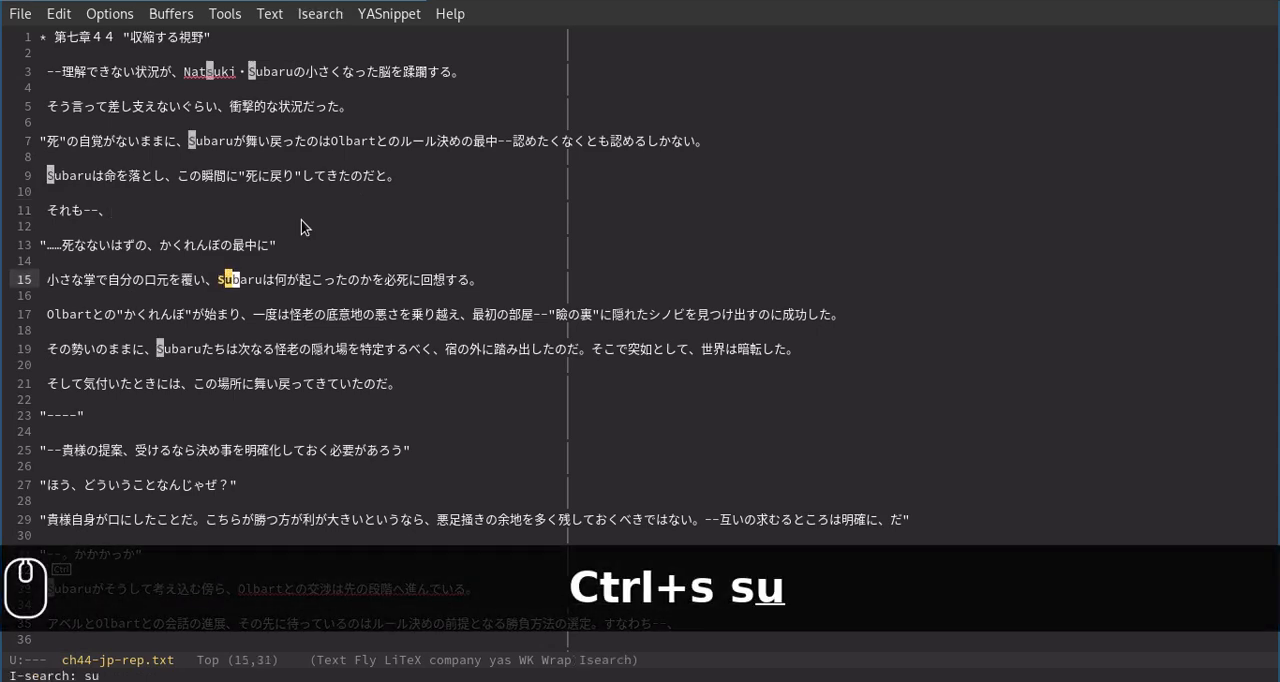
pyautogui.write('aru')
pyautogui.write('ch')
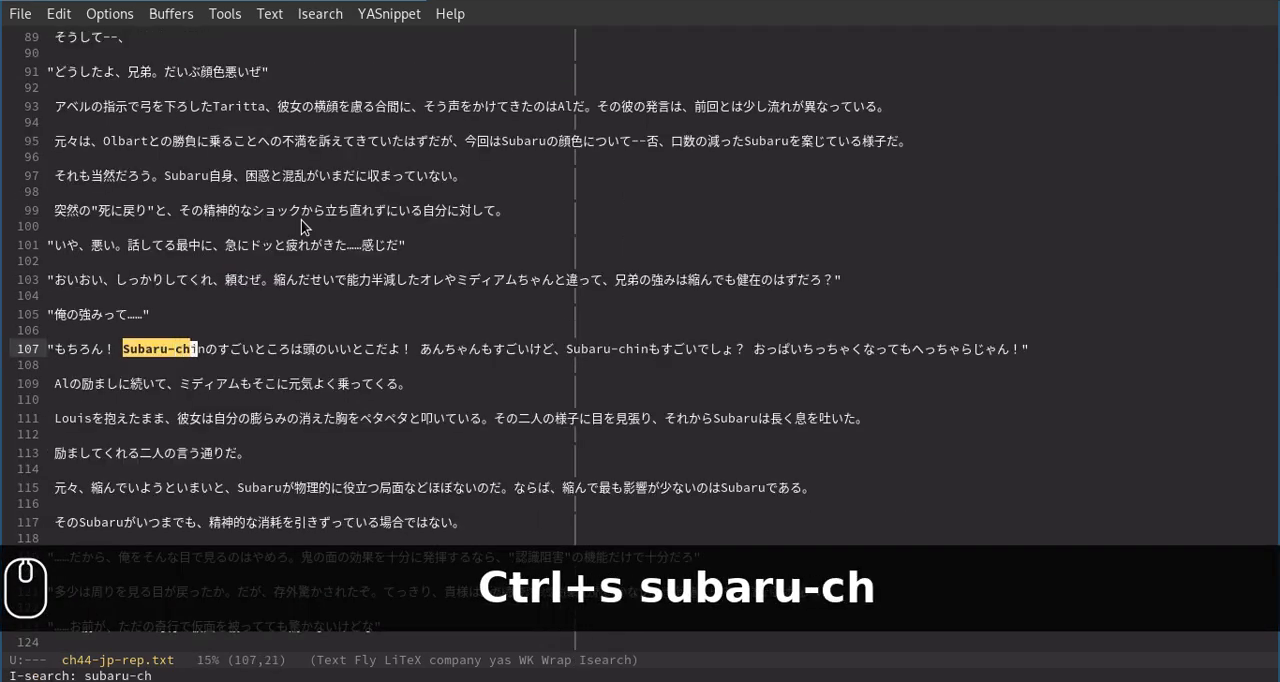
pyautogui.press('Return')
# Highlight the first Subaru-chin on line 107, then clear the selection.
pyautogui.press('Right')
pyautogui.press('Right')
pyautogui.press('Right')
pyautogui.press('Left')
pyautogui.press('Left')
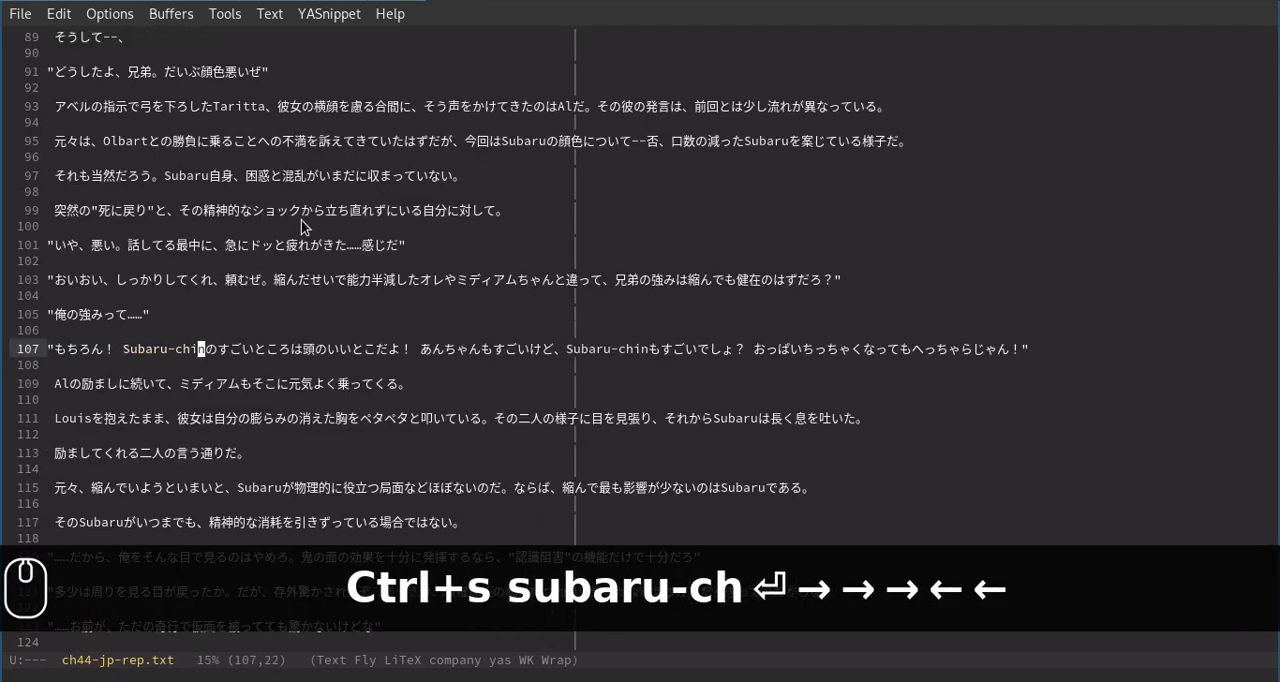
pyautogui.press('Right')
pyautogui.hotkey('ctrl', 'shift', 'Left')
pyautogui.hotkey('ctrl', 'shift', 'Left')
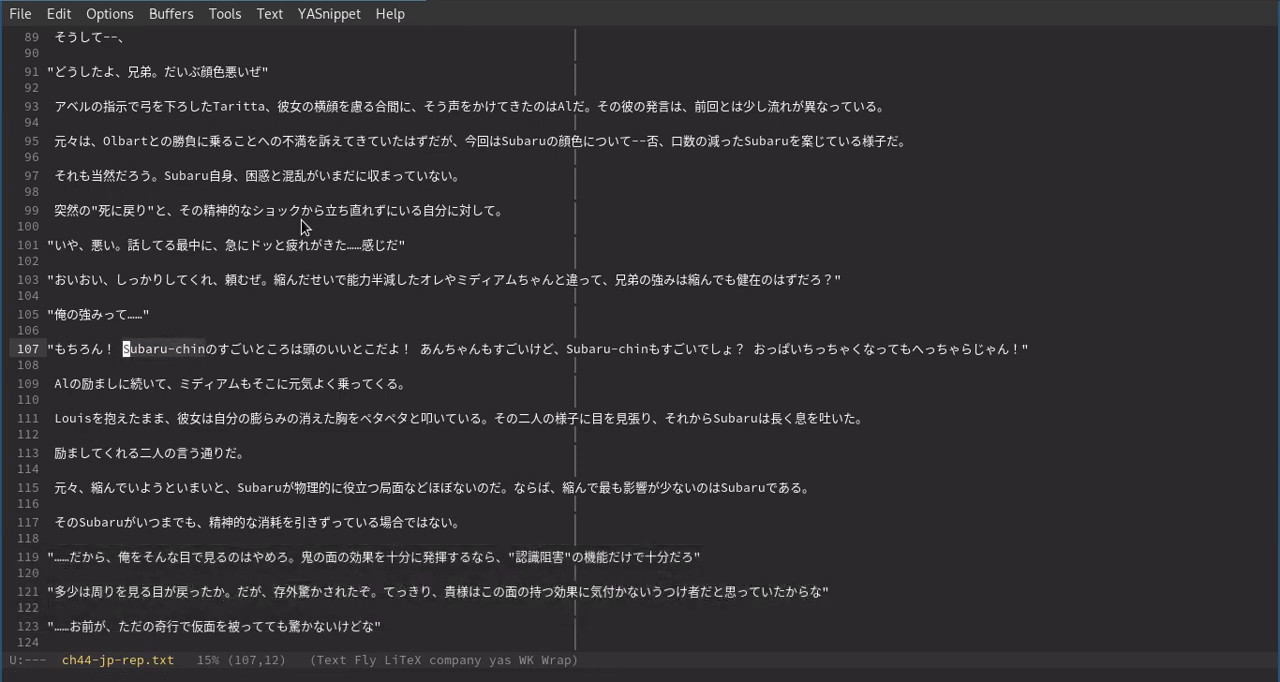
pyautogui.press('Left')
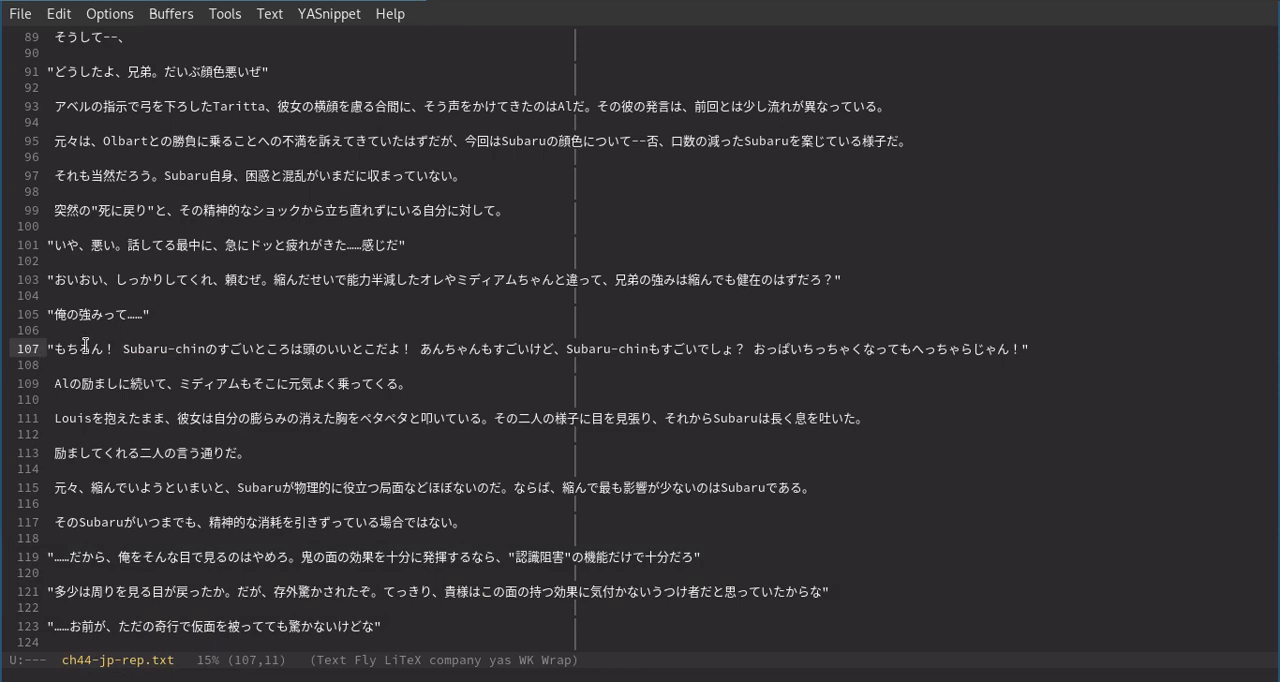
# Switch to the ch44-jp.txt buffer, go to line 107 and highlight スバルちん.
pyautogui.hotkey('ctrl', 'x')
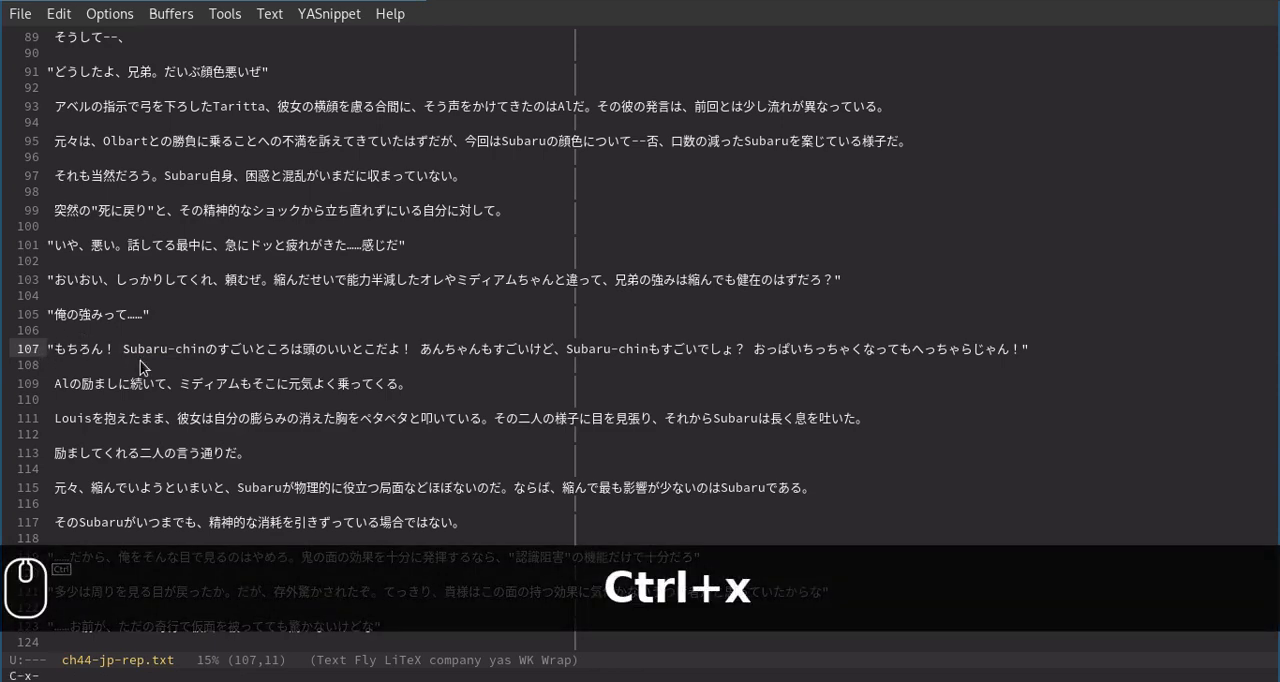
pyautogui.press('b')
pyautogui.press('Return')
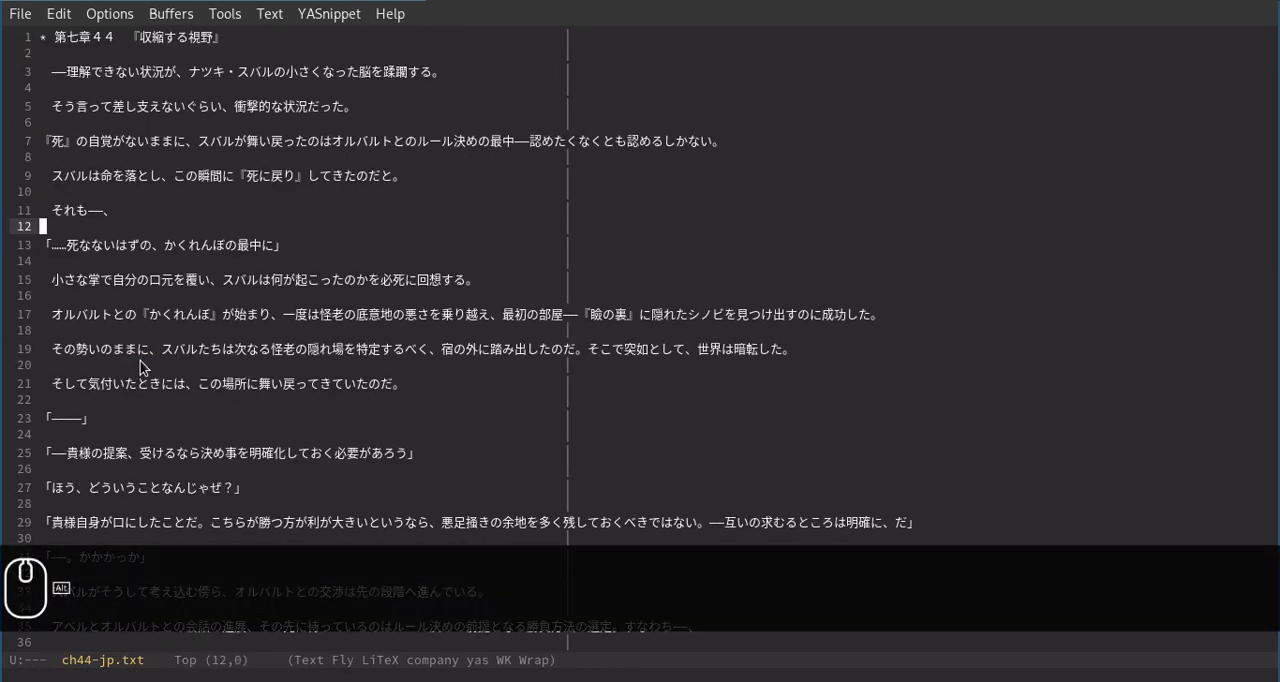
pyautogui.hotkey('alt', 'g')
pyautogui.hotkey('alt', 'g')
pyautogui.write('108')
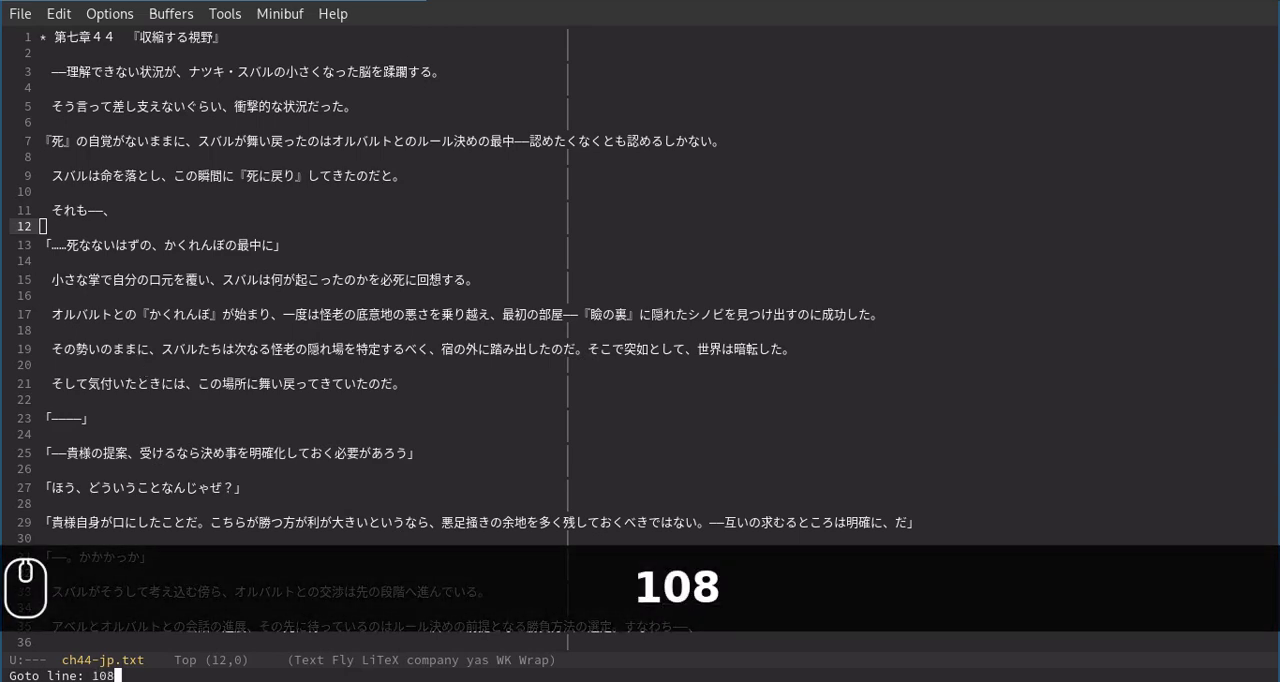
pyautogui.press('BackSpace')
pyautogui.write('7')
pyautogui.press('Return')
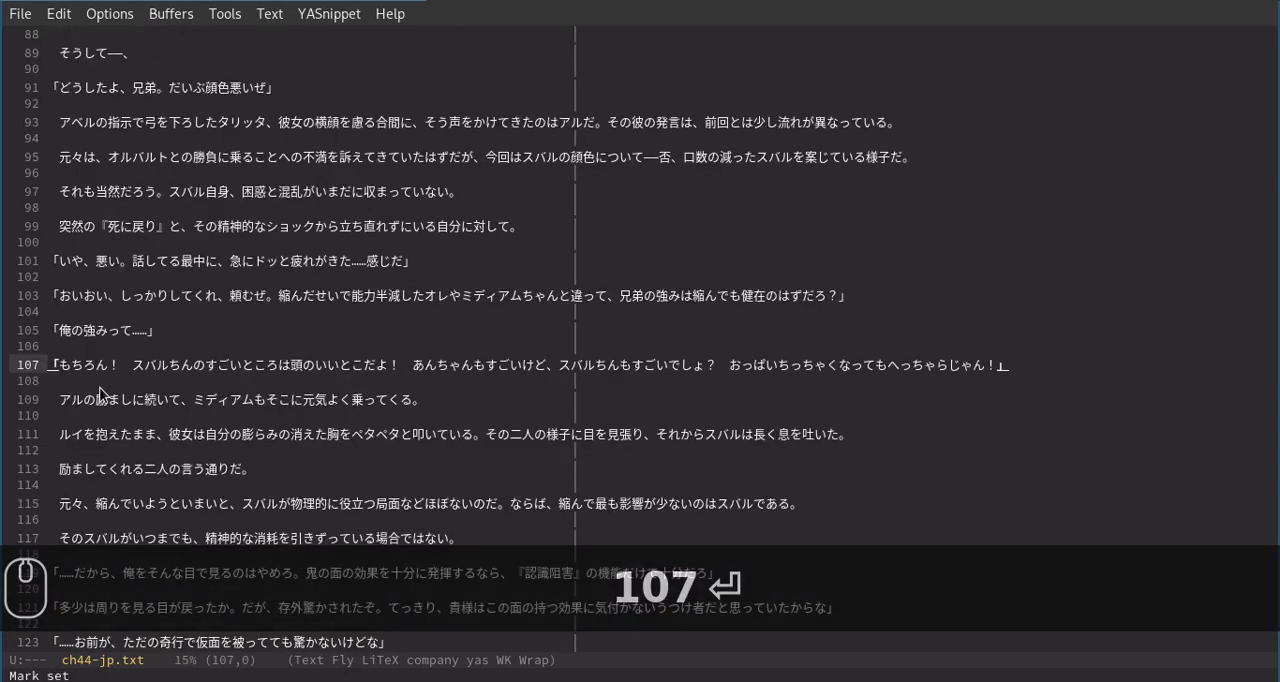
pyautogui.moveTo(198, 371); pyautogui.dragTo(137, 369)
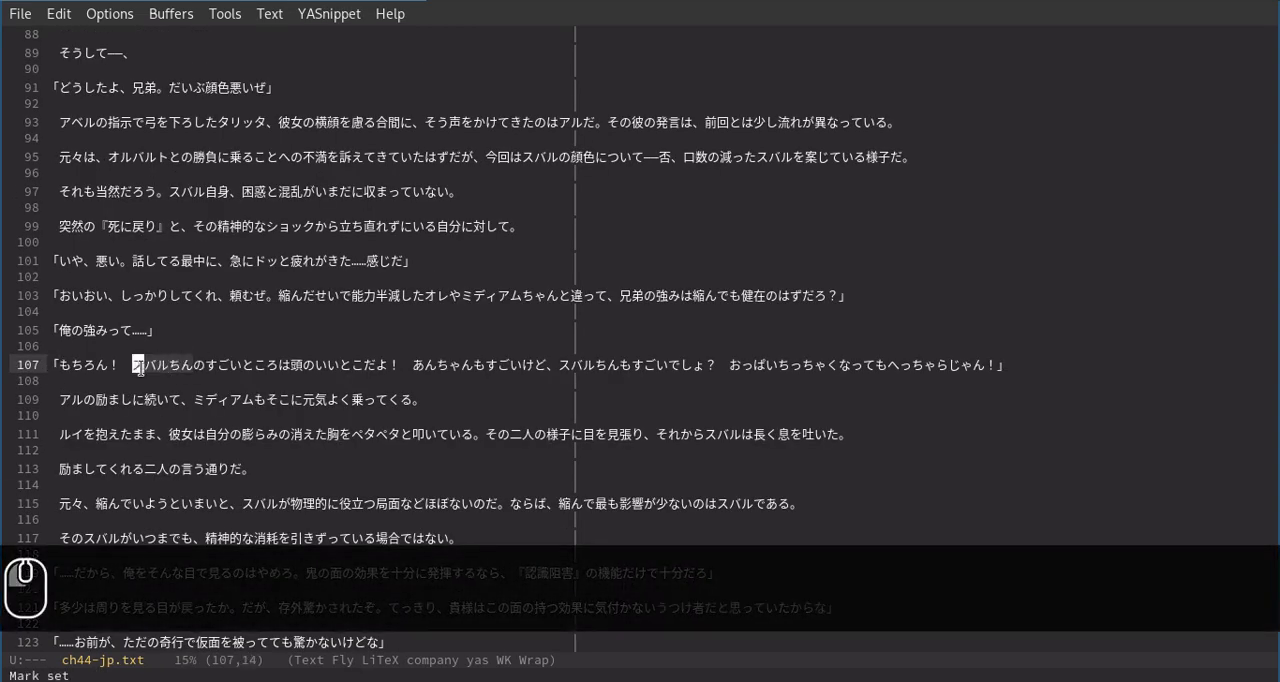
# Copy line 107 of the original Japanese text and paste it into DeepL in the browser for translation.
pyautogui.click(677, 379)
pyautogui.hotkey('shift', 'Up')
pyautogui.hotkey('shift', 'Up')
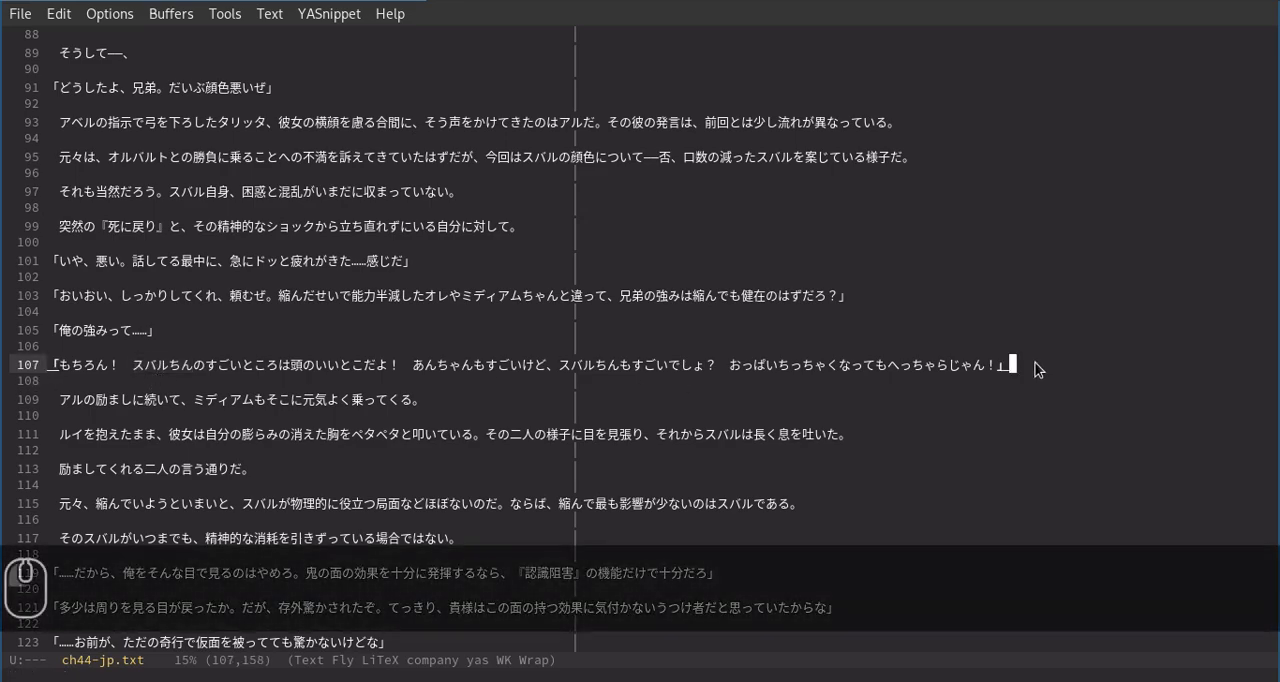
pyautogui.hotkey('alt', 'w')
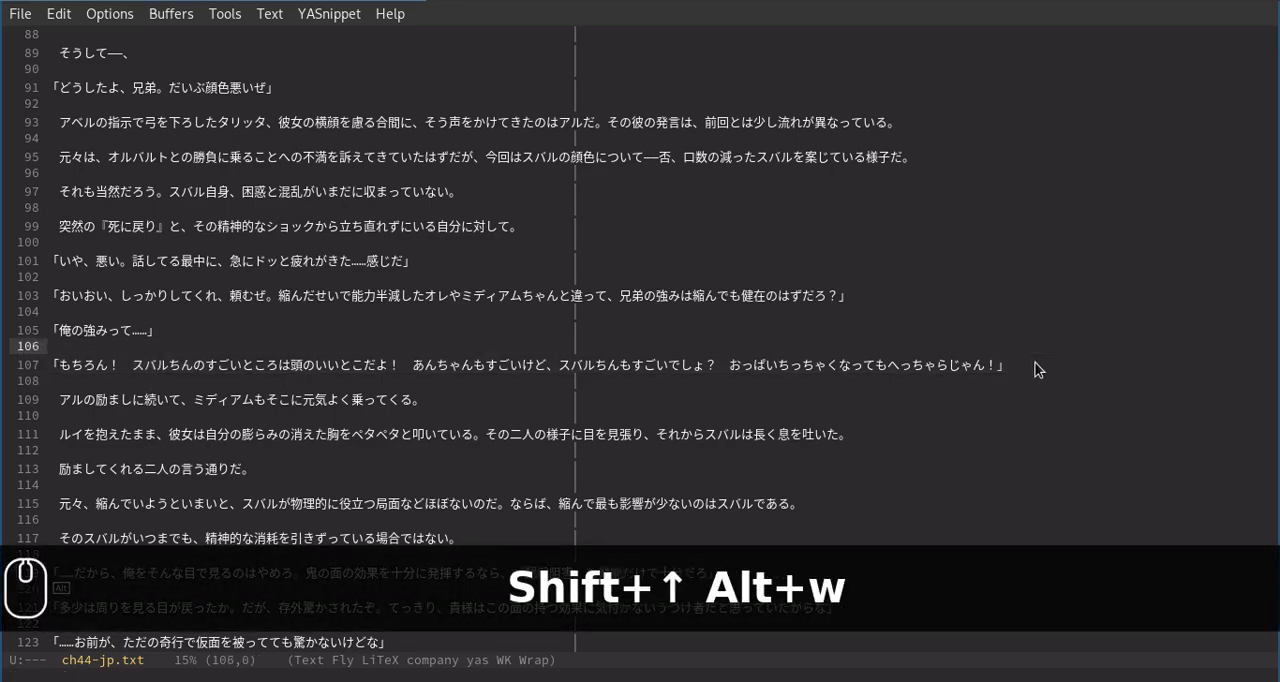
pyautogui.press('super+1')
pyautogui.hotkey('ctrl', 'v')
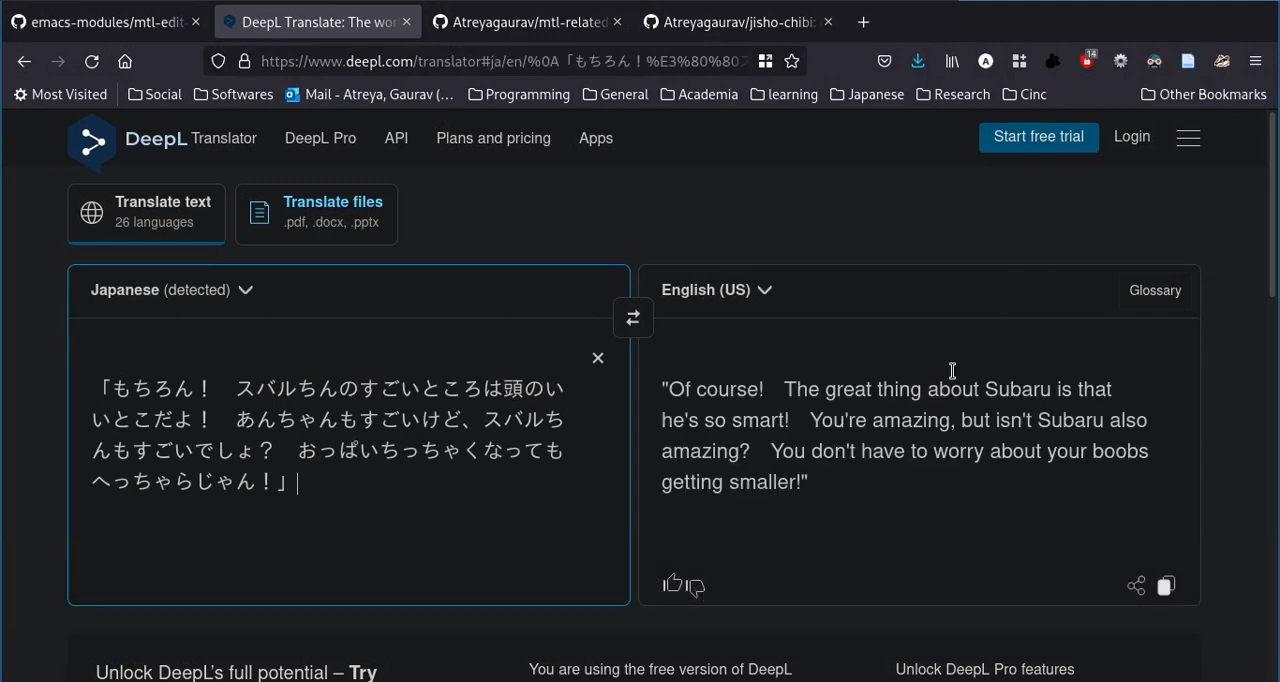
# Examine how both occurrences of Subaru are rendered in the English translation.
pyautogui.doubleClick(1017, 392)
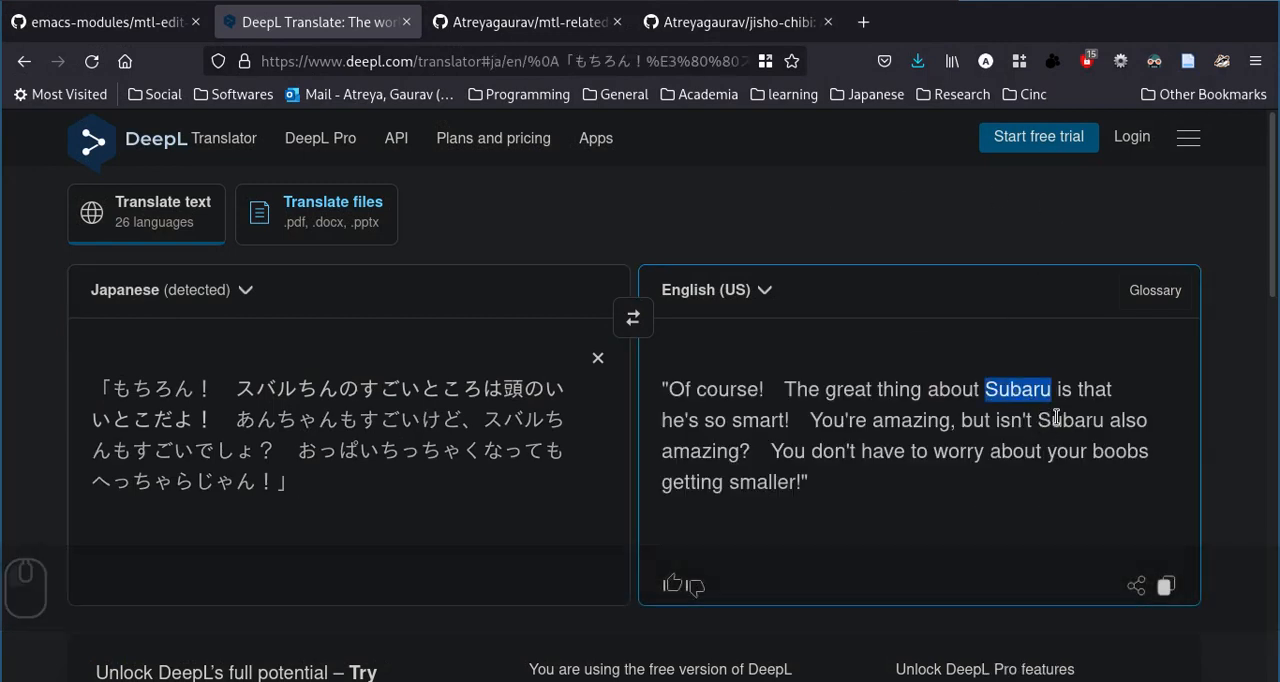
pyautogui.click(1059, 416)
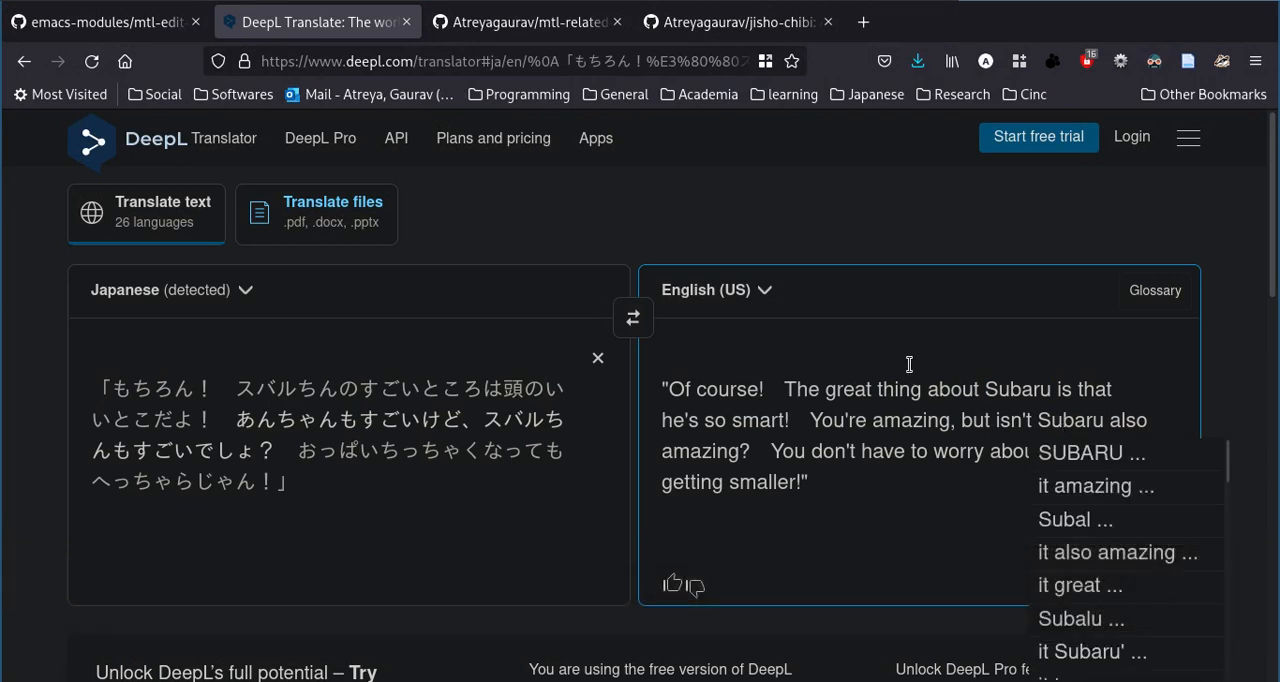
pyautogui.click(909, 364)
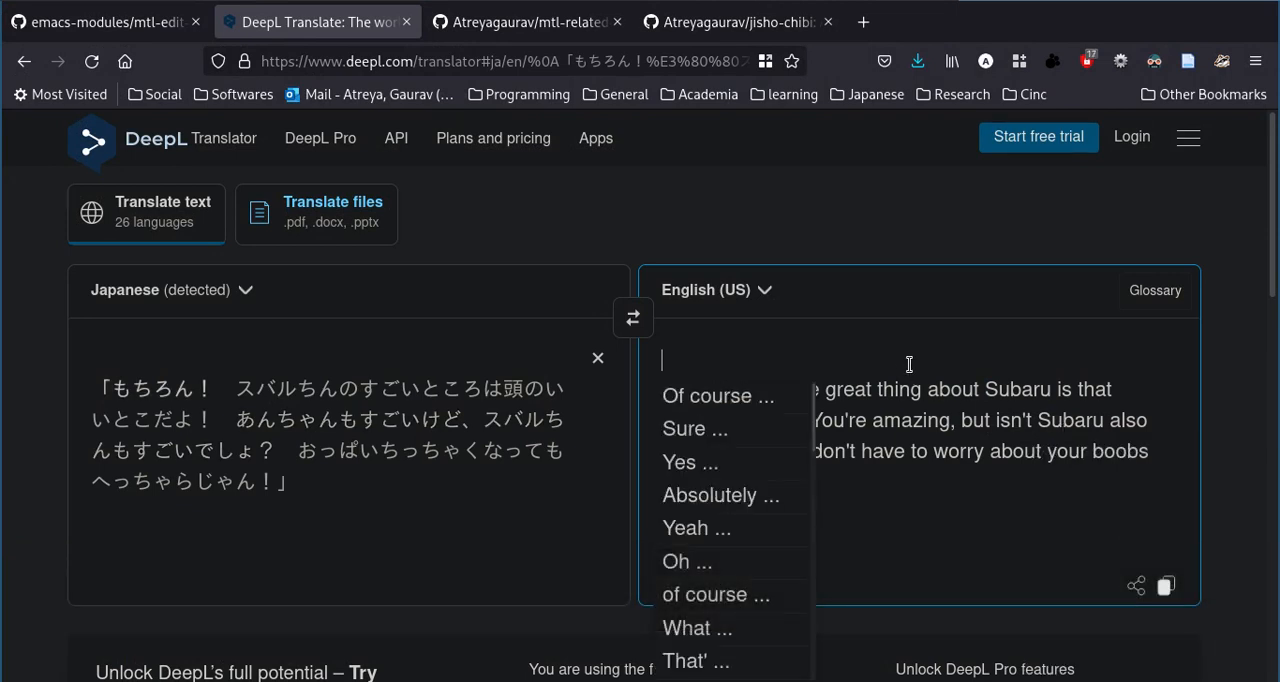
# Return to Emacs, switch to the ch44-jp-rep.txt buffer and copy line 107 with the Subaru-chin replacements.
pyautogui.press('super+2')
pyautogui.hotkey('ctrl', 'x')
pyautogui.press('b')
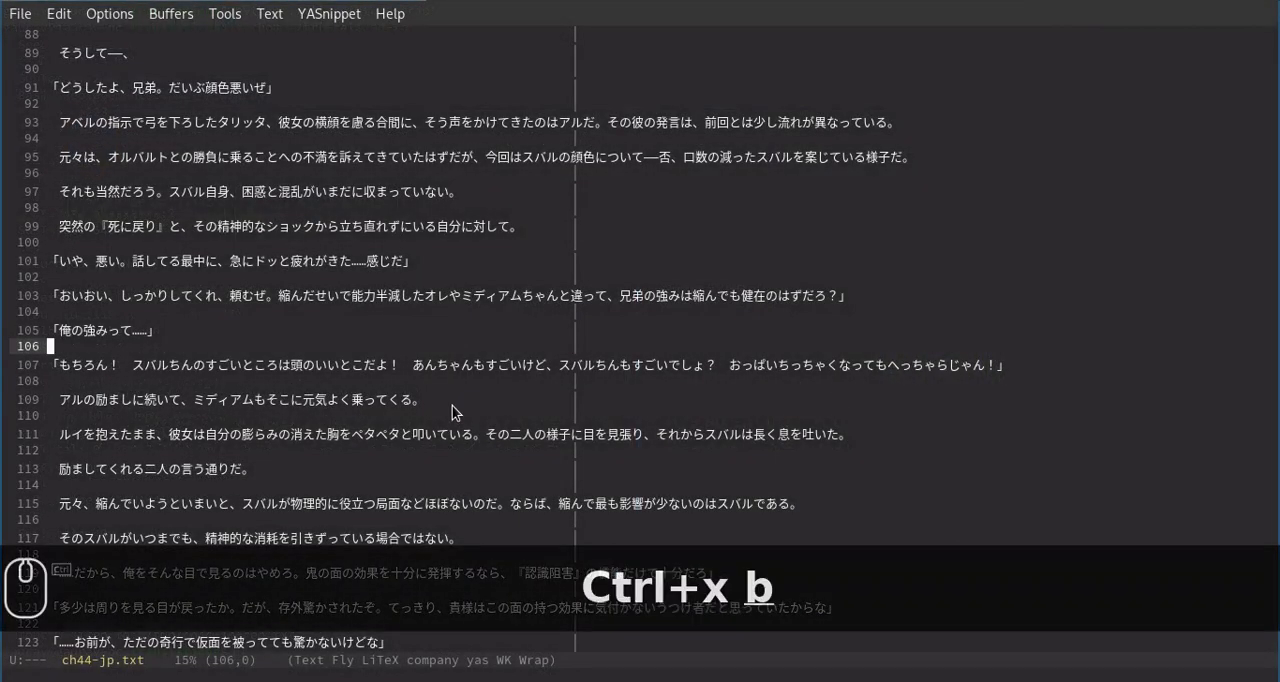
pyautogui.press('Return')
pyautogui.press('Up')
pyautogui.hotkey('shift', 'Down')
pyautogui.hotkey('shift', 'Down')
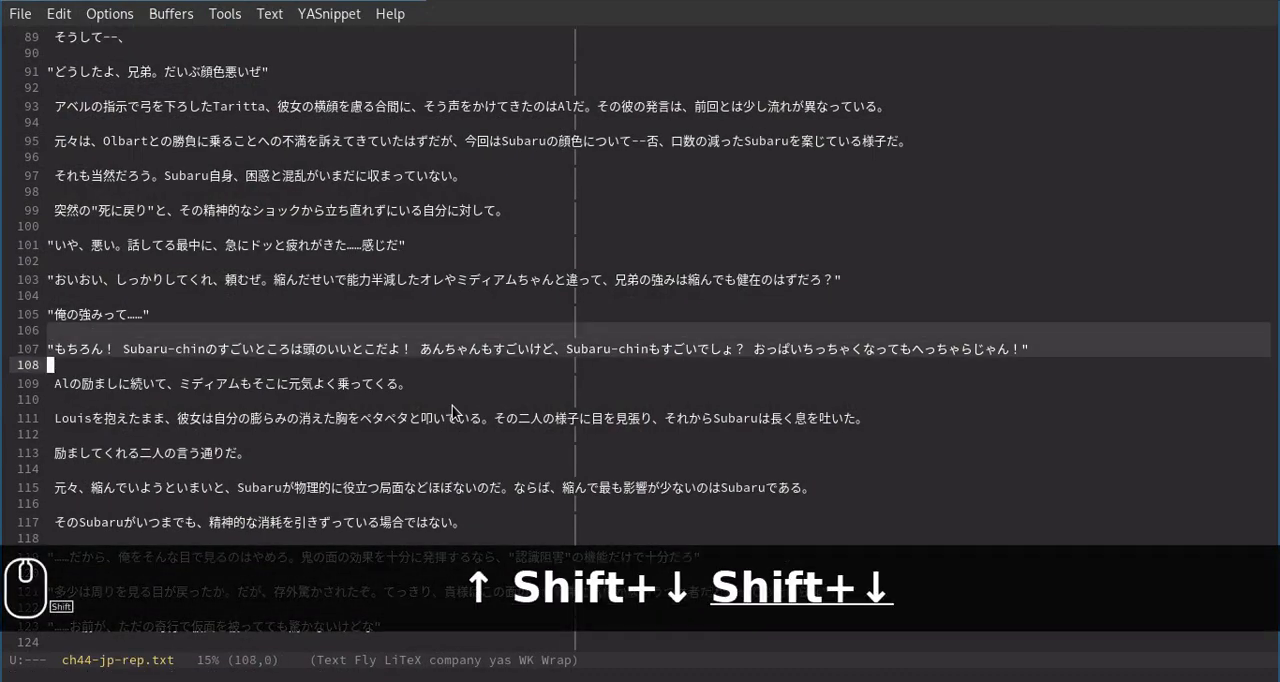
pyautogui.hotkey('alt', 'w')
# Replace the source text in DeepL with the copied preprocessed line and dismiss the chat notification.
pyautogui.press('super+1')
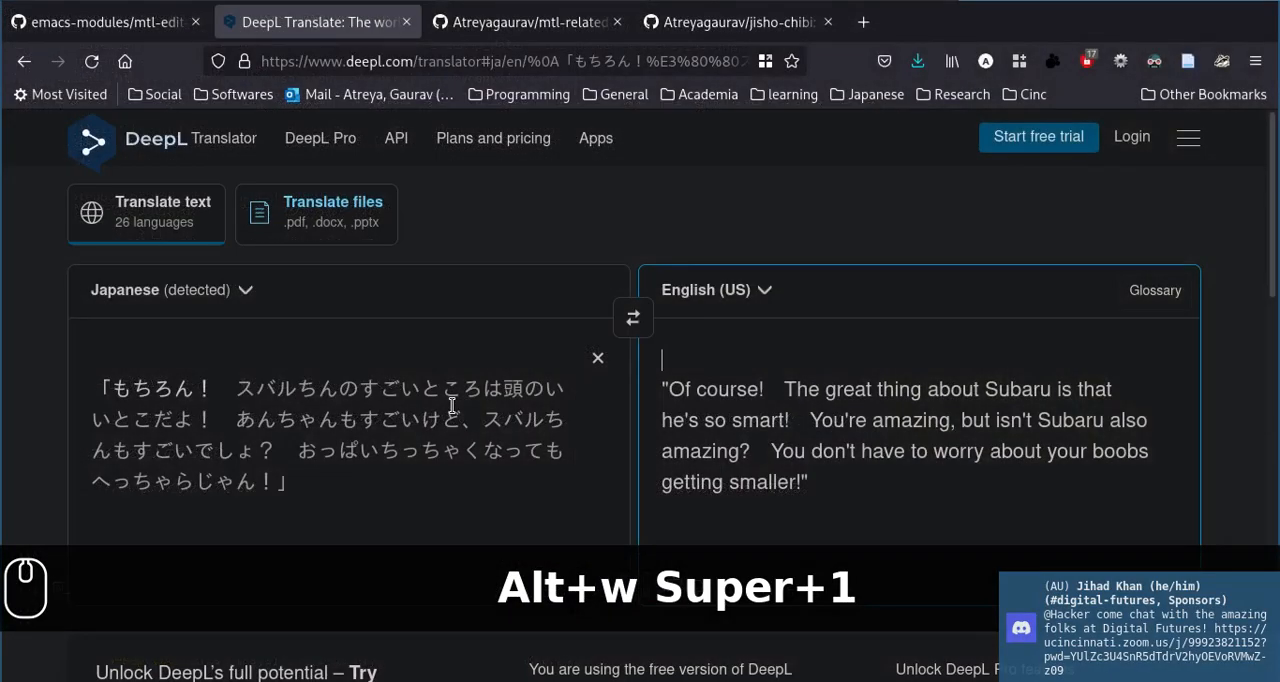
pyautogui.click(452, 404)
pyautogui.hotkey('ctrl', 'a')
pyautogui.hotkey('ctrl', 'v')
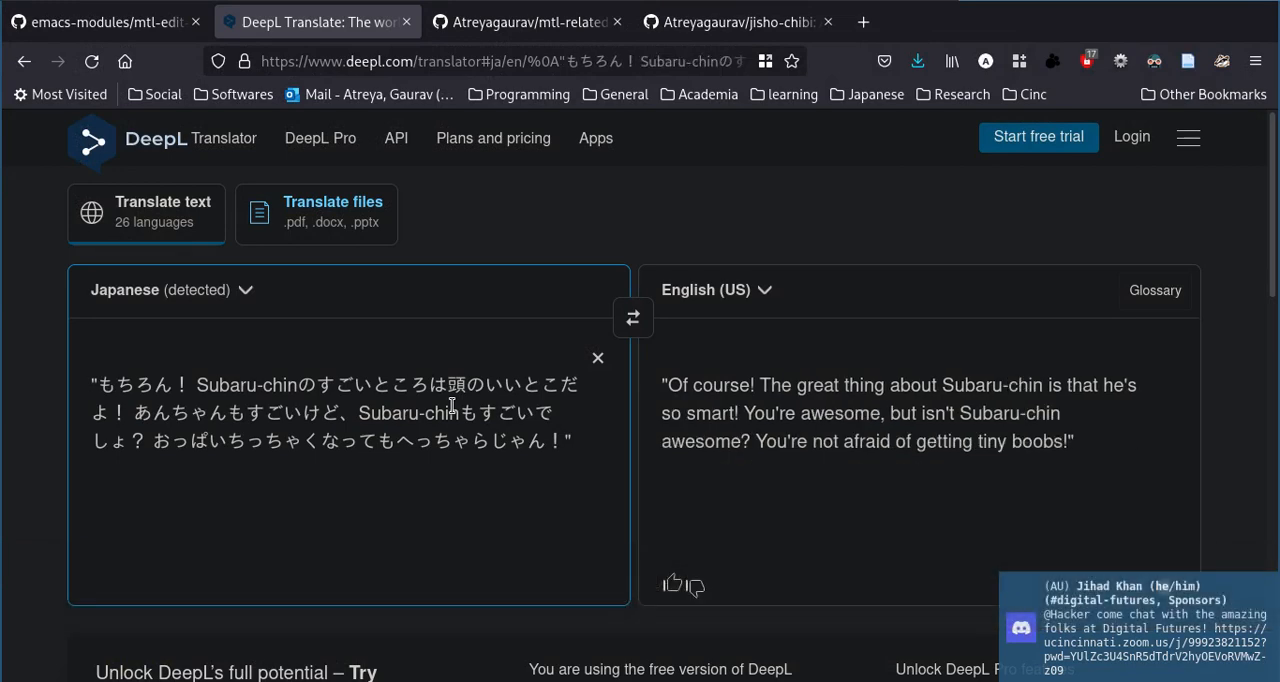
pyautogui.click(1033, 603)
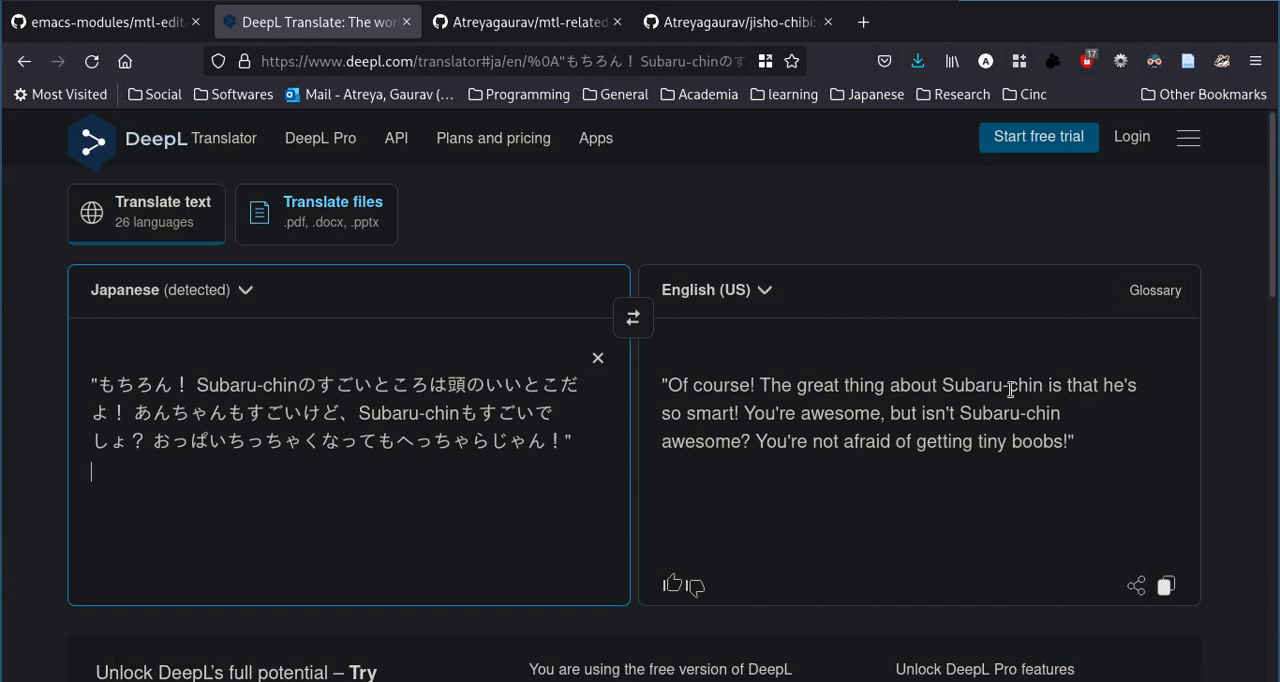
# Highlight Subaru-chin in the new English translation, then put the cursor back in the source text.
pyautogui.moveTo(1040, 387); pyautogui.dragTo(932, 386)
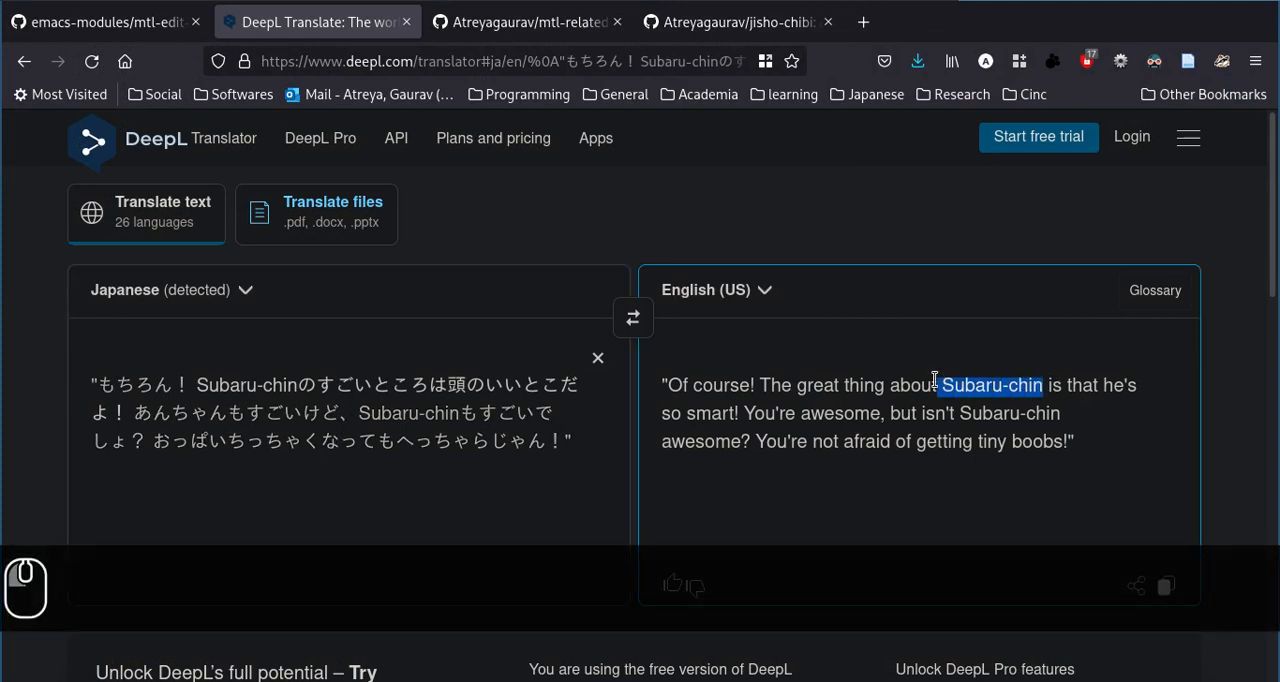
pyautogui.click(779, 358)
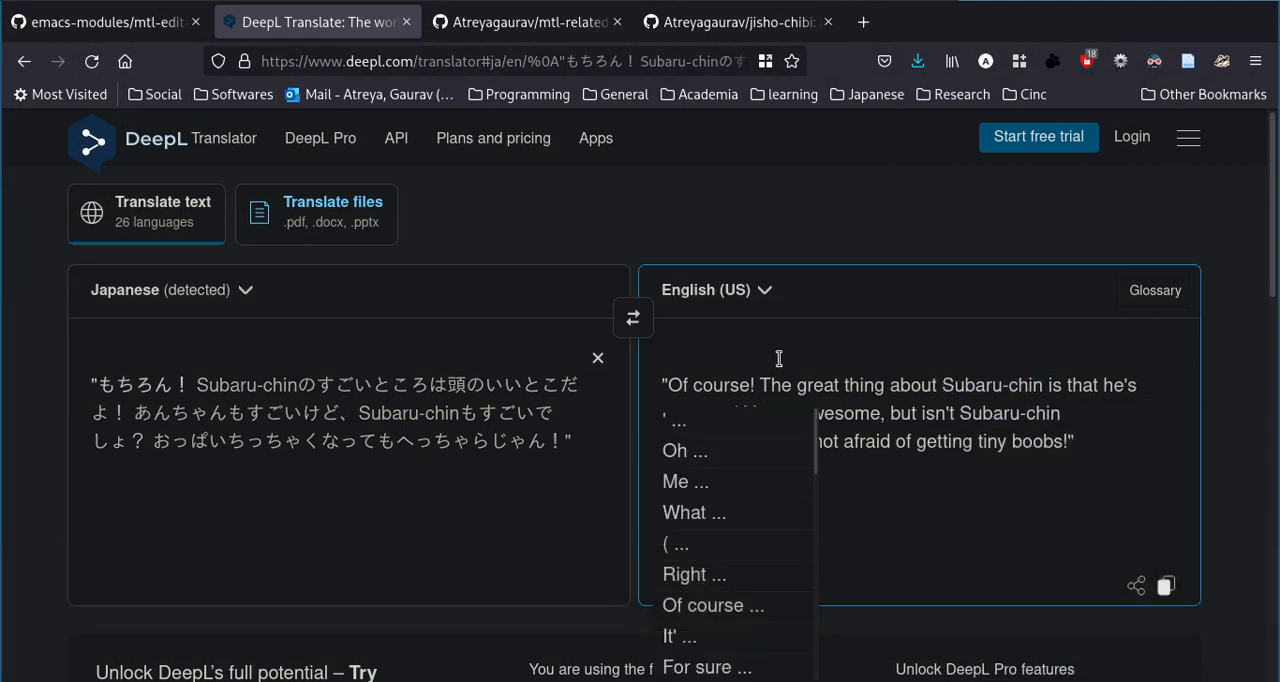
pyautogui.click(388, 453)
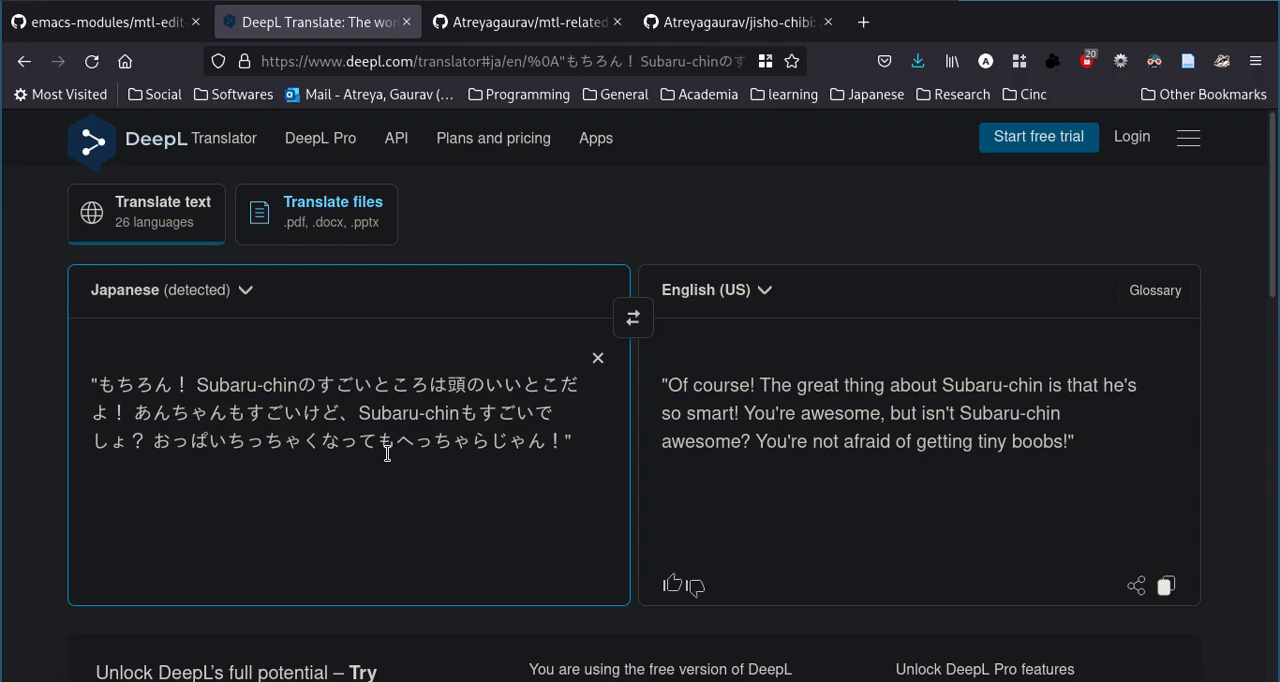
# Return to ch44-jp-rep.txt in Emacs and copy the text from the chapter title through the asterisk scene separator on line 41.
pyautogui.press('super+2')
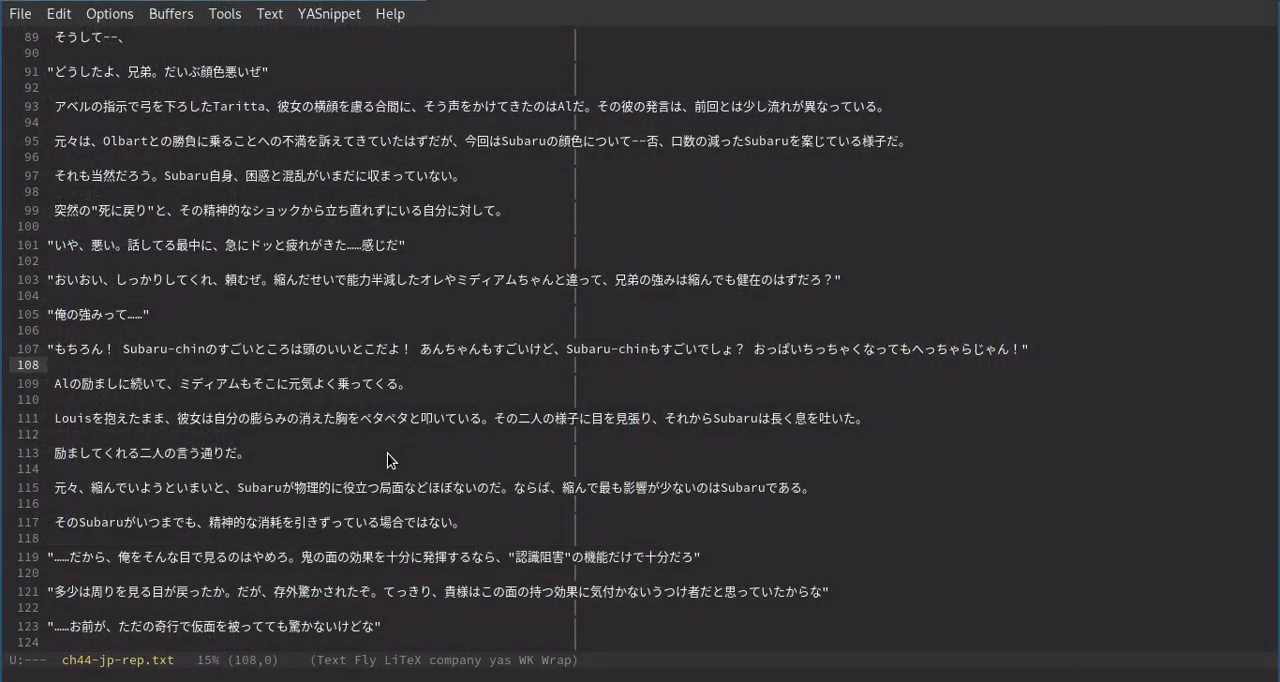
pyautogui.scroll(15, 387, 453)
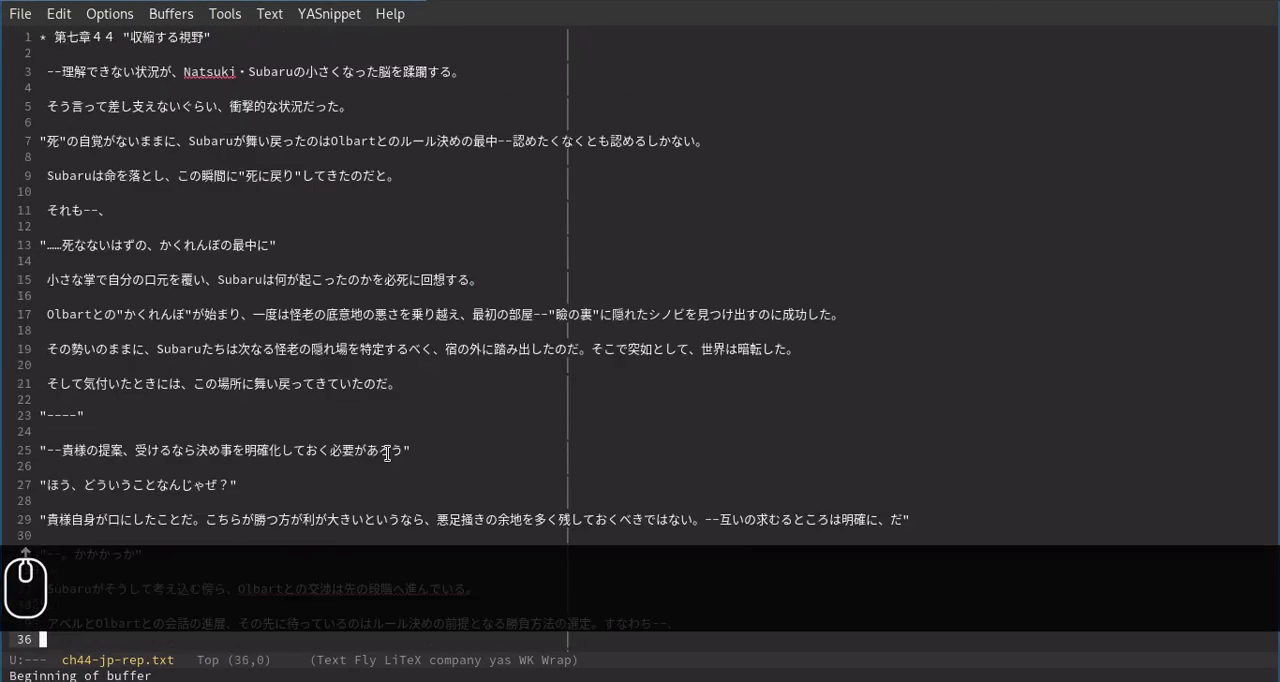
pyautogui.click(465, 419)
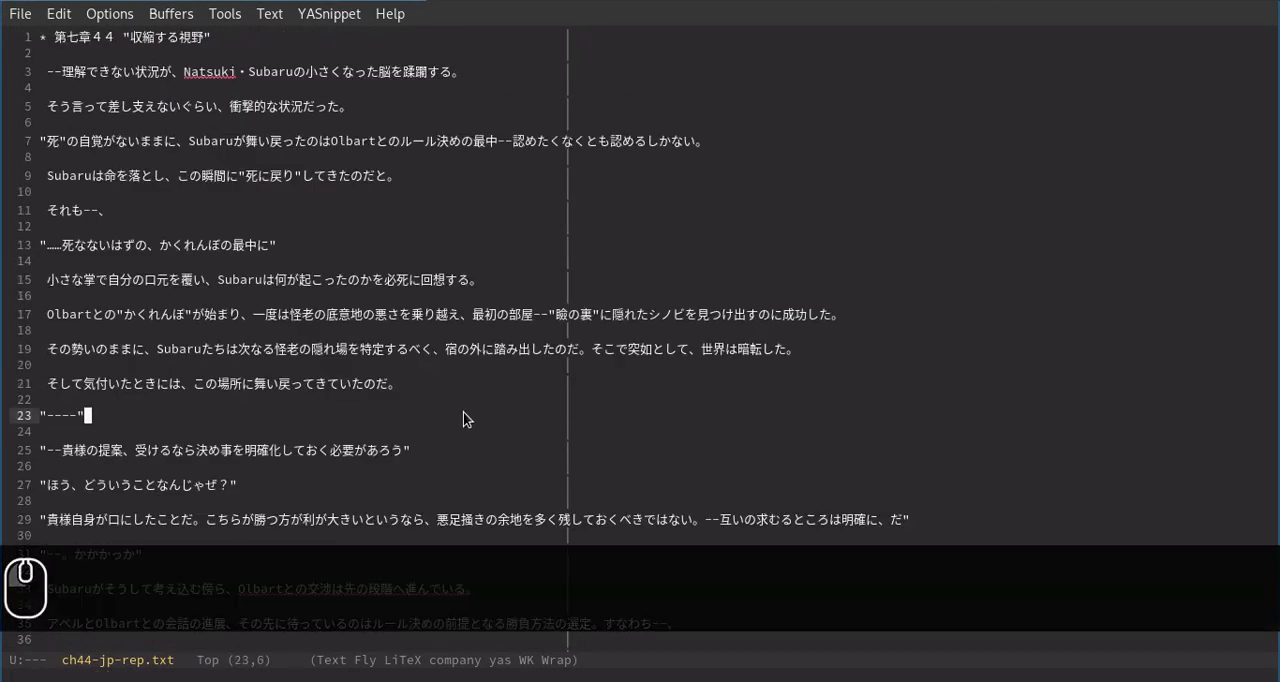
pyautogui.click(217, 60)
pyautogui.press('Up')
pyautogui.hotkey('ctrl', 'shift', 'Down')
pyautogui.hotkey('ctrl', 'shift', 'Down')
pyautogui.hotkey('ctrl', 'shift', 'Down')
pyautogui.hotkey('ctrl', 'shift', 'Down')
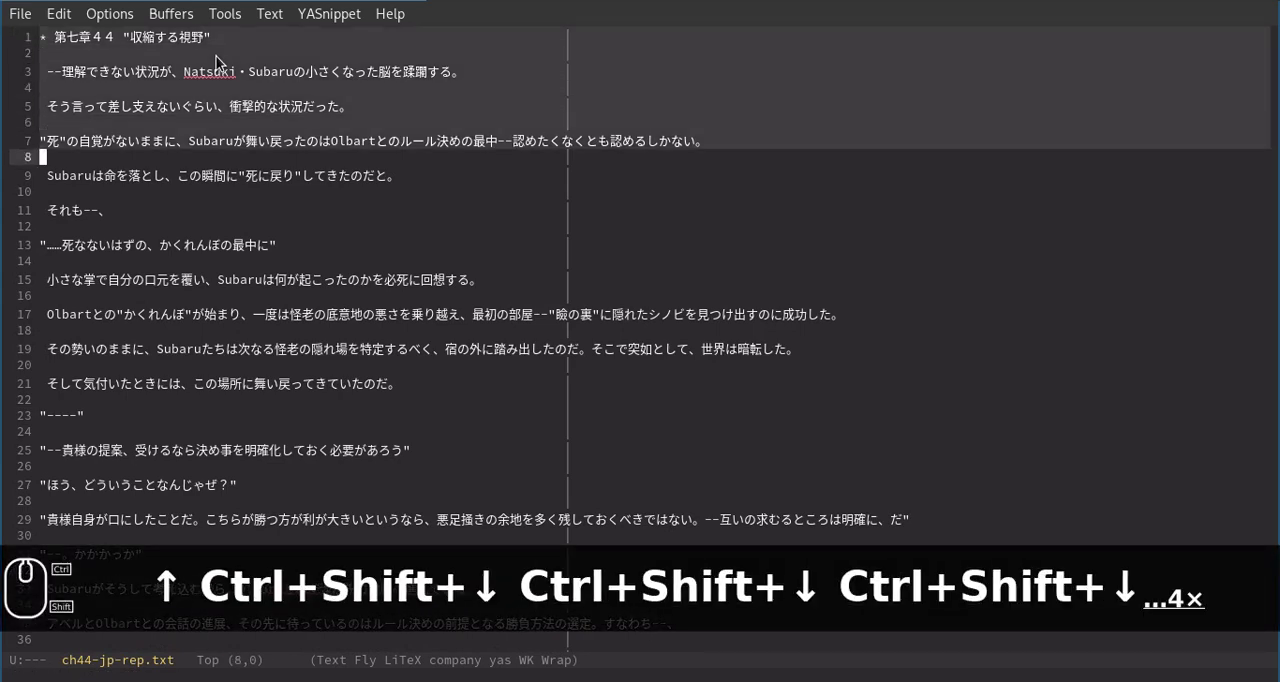
pyautogui.hotkey('ctrl', 'shift', 'Down')
pyautogui.hotkey('ctrl', 'shift', 'Down')
pyautogui.hotkey('ctrl', 'shift', 'Down')
pyautogui.hotkey('ctrl', 'shift', 'Down')
pyautogui.hotkey('ctrl', 'shift', 'Down')
pyautogui.hotkey('ctrl', 'shift', 'Down')
pyautogui.hotkey('ctrl', 'shift', 'Down')
pyautogui.hotkey('ctrl', 'shift', 'Down')
pyautogui.hotkey('ctrl', 'shift', 'Down')
pyautogui.hotkey('ctrl', 'shift', 'Down')
pyautogui.hotkey('ctrl', 'shift', 'Down')
pyautogui.hotkey('ctrl', 'shift', 'Down')
pyautogui.hotkey('ctrl', 'shift', 'Down')
pyautogui.hotkey('ctrl', 'shift', 'Down')
pyautogui.hotkey('ctrl', 'shift', 'Down')
pyautogui.hotkey('ctrl', 'shift', 'Down')
pyautogui.hotkey('ctrl', 'shift', 'Down')
pyautogui.hotkey('ctrl', 'shift', 'Down')
pyautogui.hotkey('ctrl', 'shift', 'Down')
pyautogui.hotkey('ctrl', 'shift', 'Down')
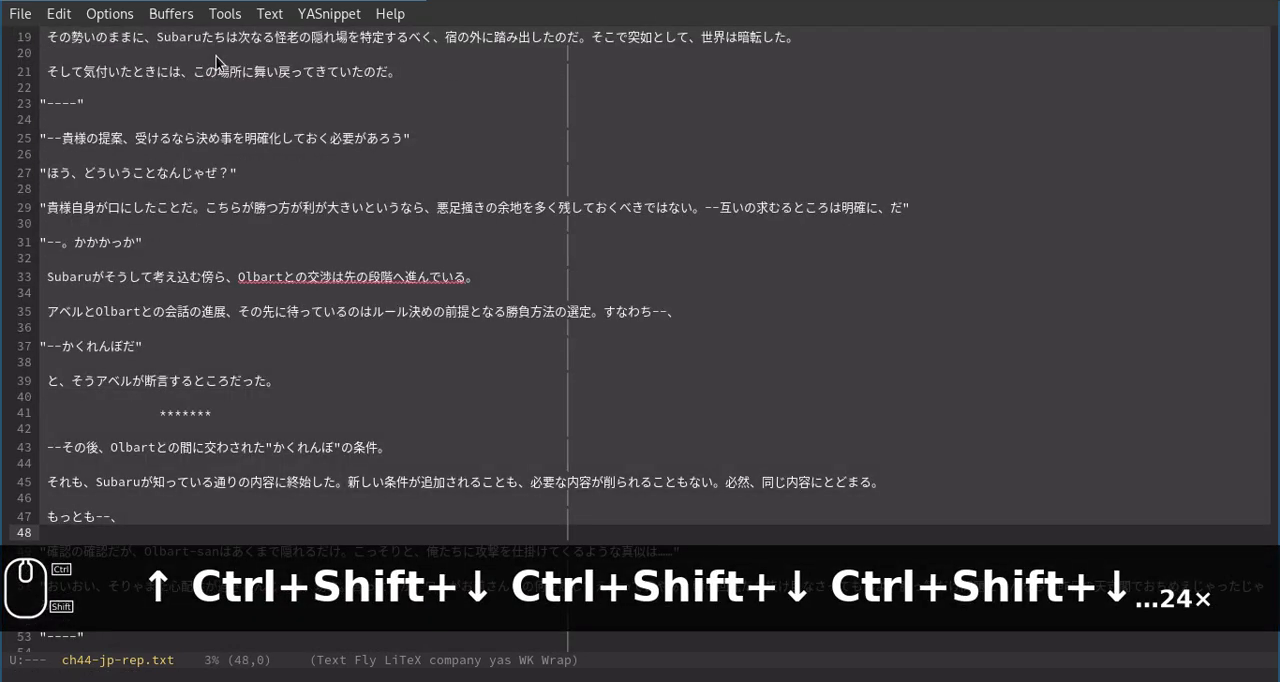
pyautogui.hotkey('ctrl', 'shift', 'Up')
pyautogui.hotkey('ctrl', 'shift', 'Up')
pyautogui.hotkey('ctrl', 'shift', 'Up')
pyautogui.hotkey('alt', 'w')
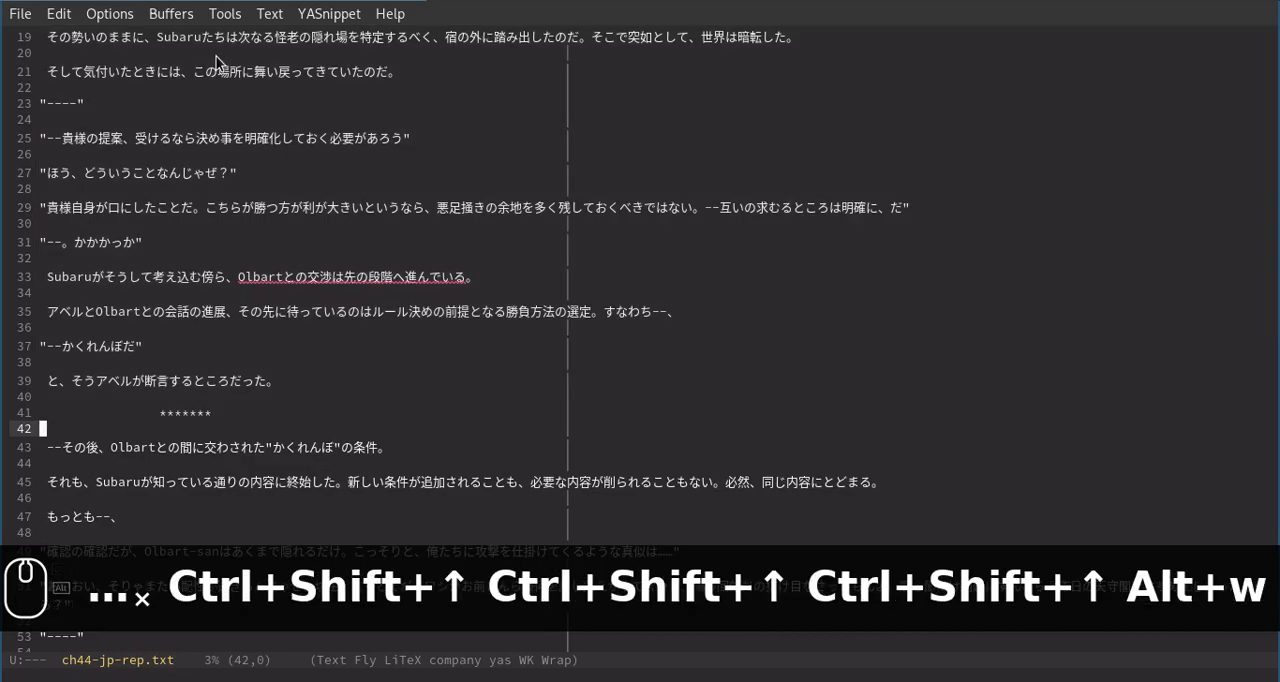
# Replace the source text in DeepL with the copied opening section of the preprocessed chapter.
pyautogui.press('super+1')
pyautogui.hotkey('ctrl', 'a')
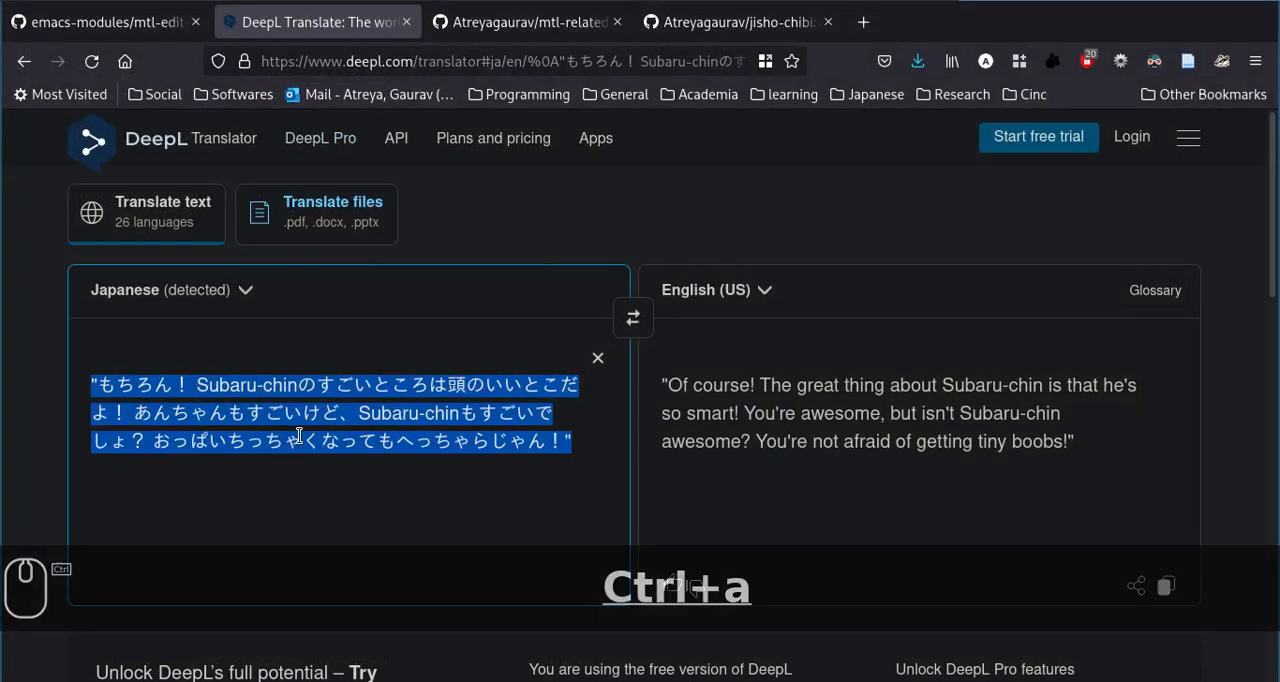
pyautogui.hotkey('ctrl', 'v')
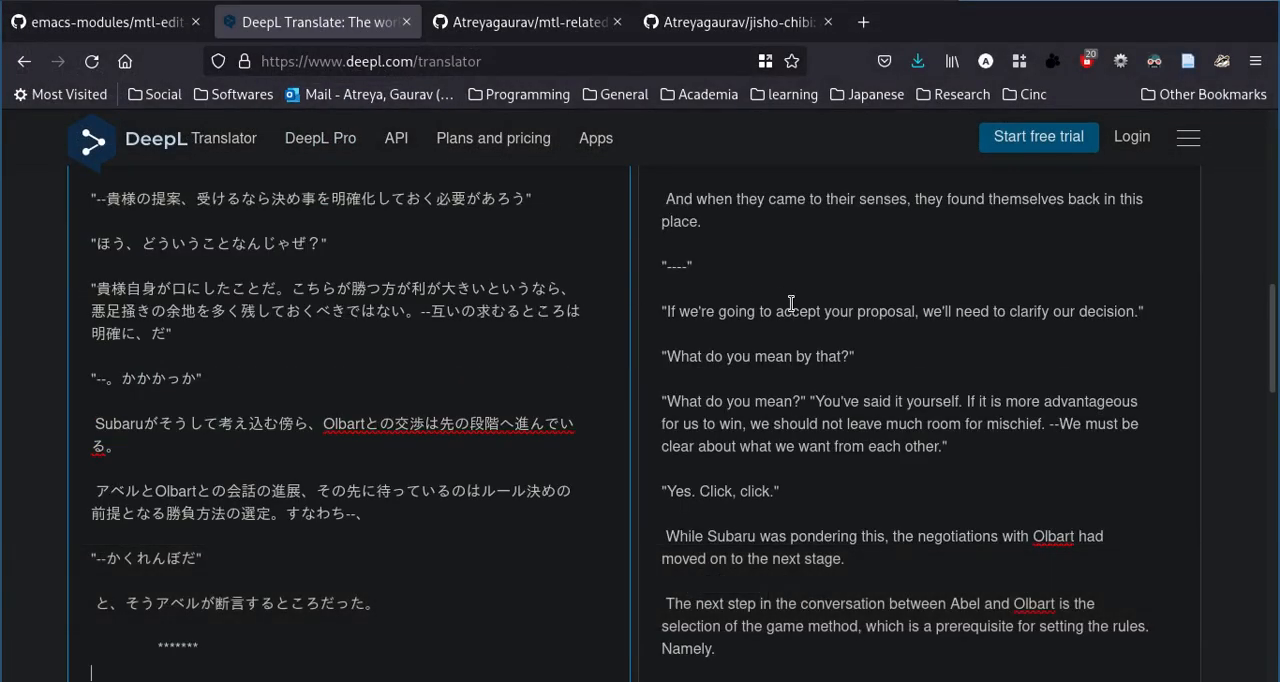
# Select and copy the entire English translation in DeepL.
pyautogui.scroll(5, 790, 302)
pyautogui.click(796, 371)
pyautogui.hotkey('ctrl', 'a')
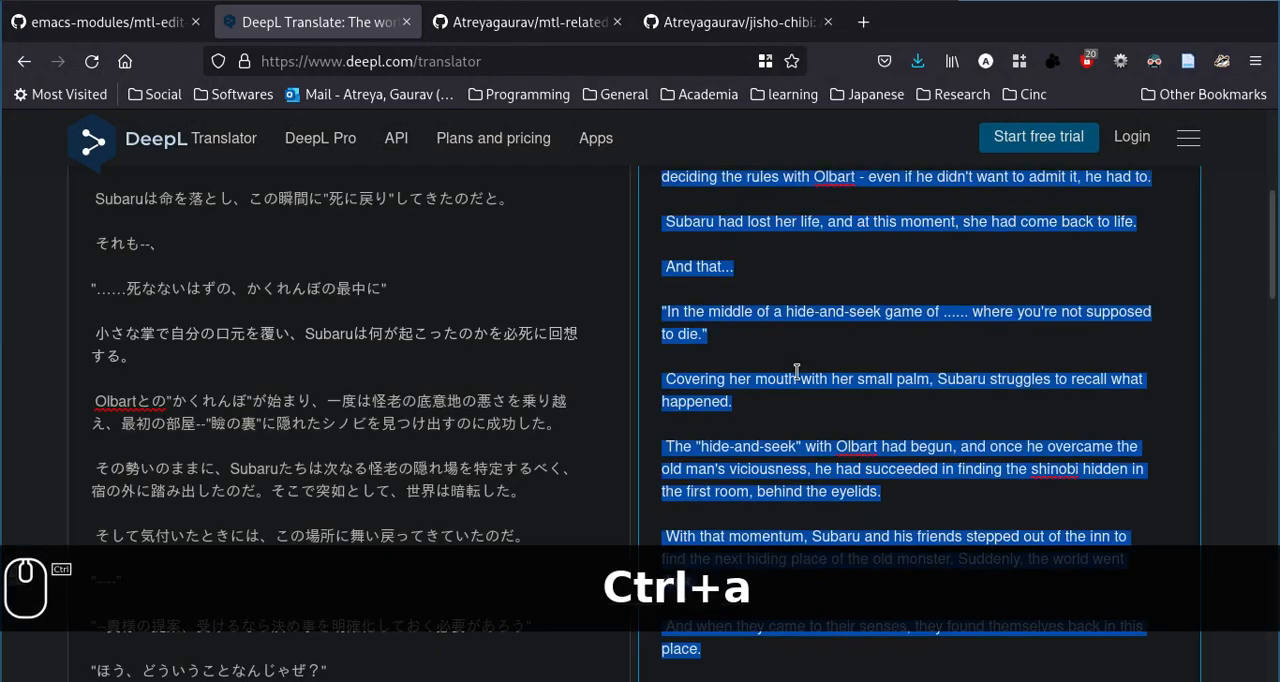
# Switch to Emacs and open the file ch44-en.org in /tmp.
pyautogui.press('super+2')
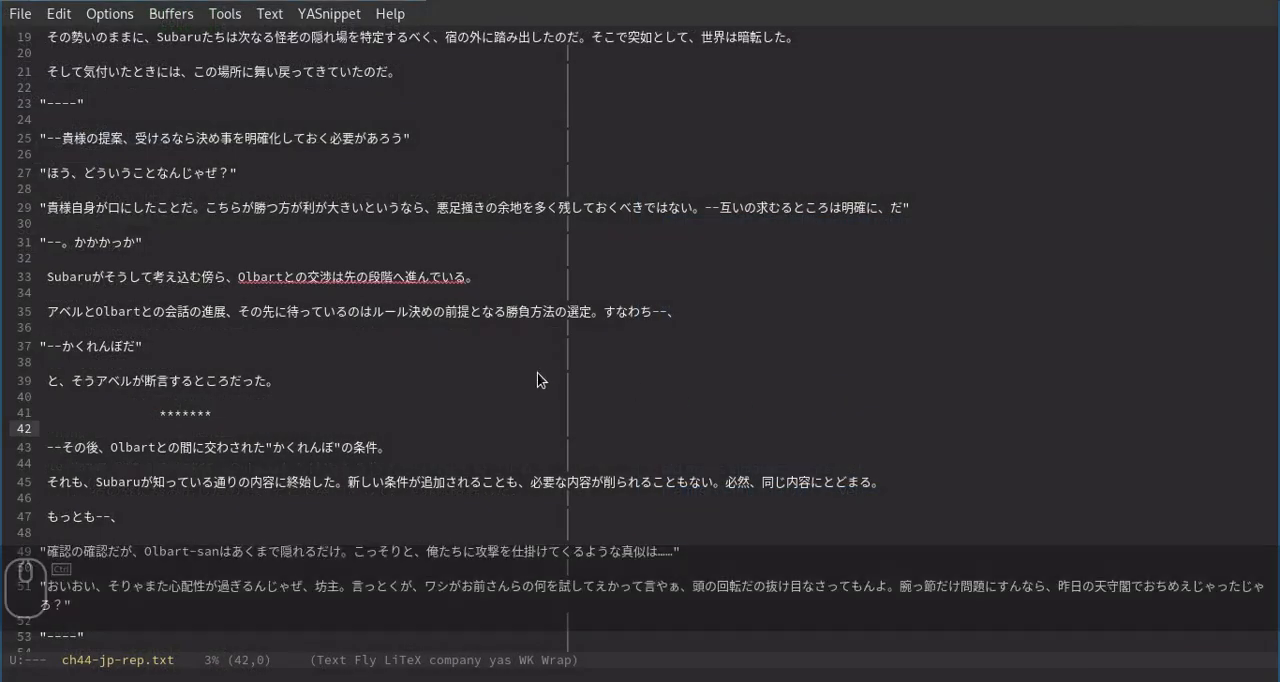
pyautogui.hotkey('ctrl', 'x')
pyautogui.hotkey('ctrl', 'f')
pyautogui.write('ch')
pyautogui.press('Tab')
pyautogui.write('en')
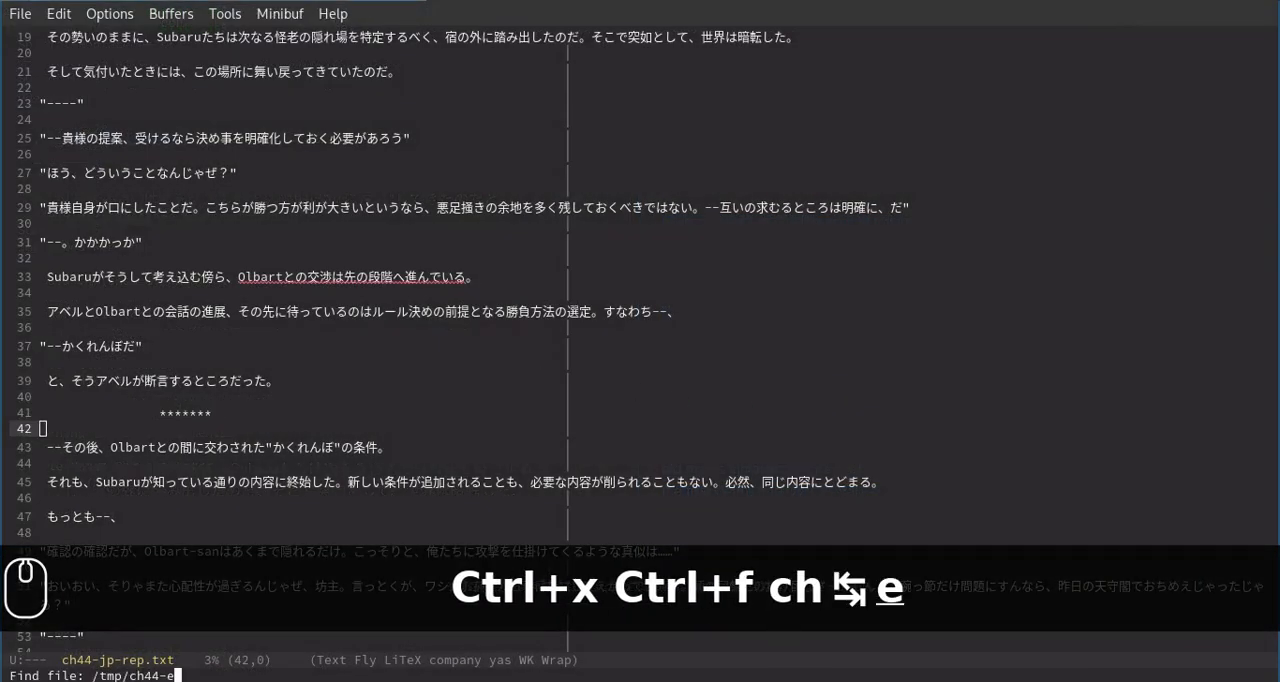
pyautogui.press('Tab')
pyautogui.press('Return')
# Insert the copied English translation into ch44-en.org and unfold the Chapter 7:44 heading.
pyautogui.hotkey('ctrl', 'y')
pyautogui.press('Left')
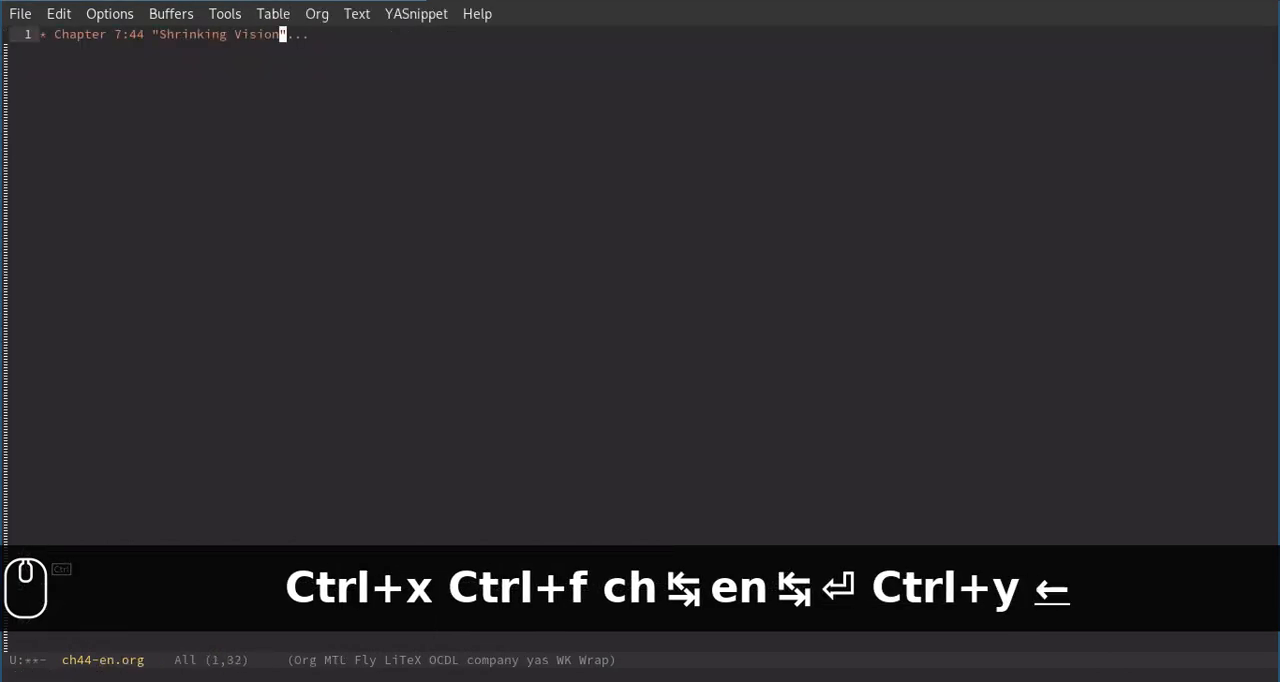
pyautogui.press('Tab')
pyautogui.press('Down')
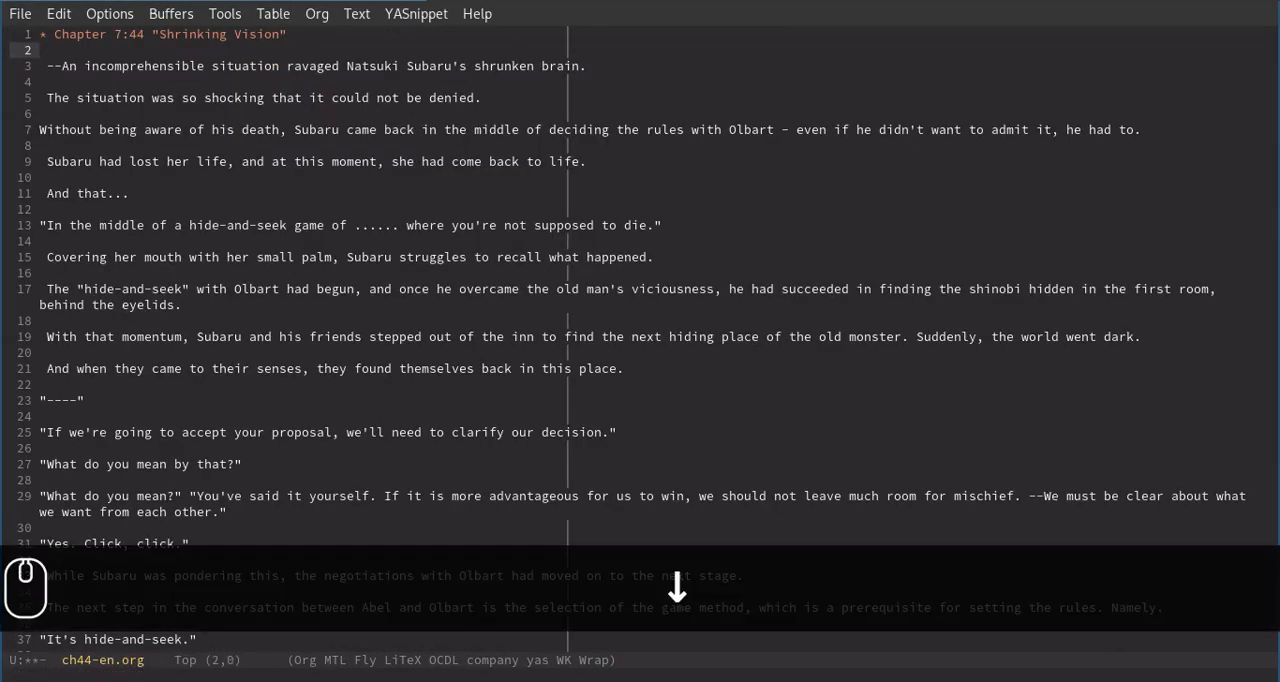
# Look through the inserted translation to its end and back, and highlight Subaru on line 7.
pyautogui.scroll(-3, 406, 372)
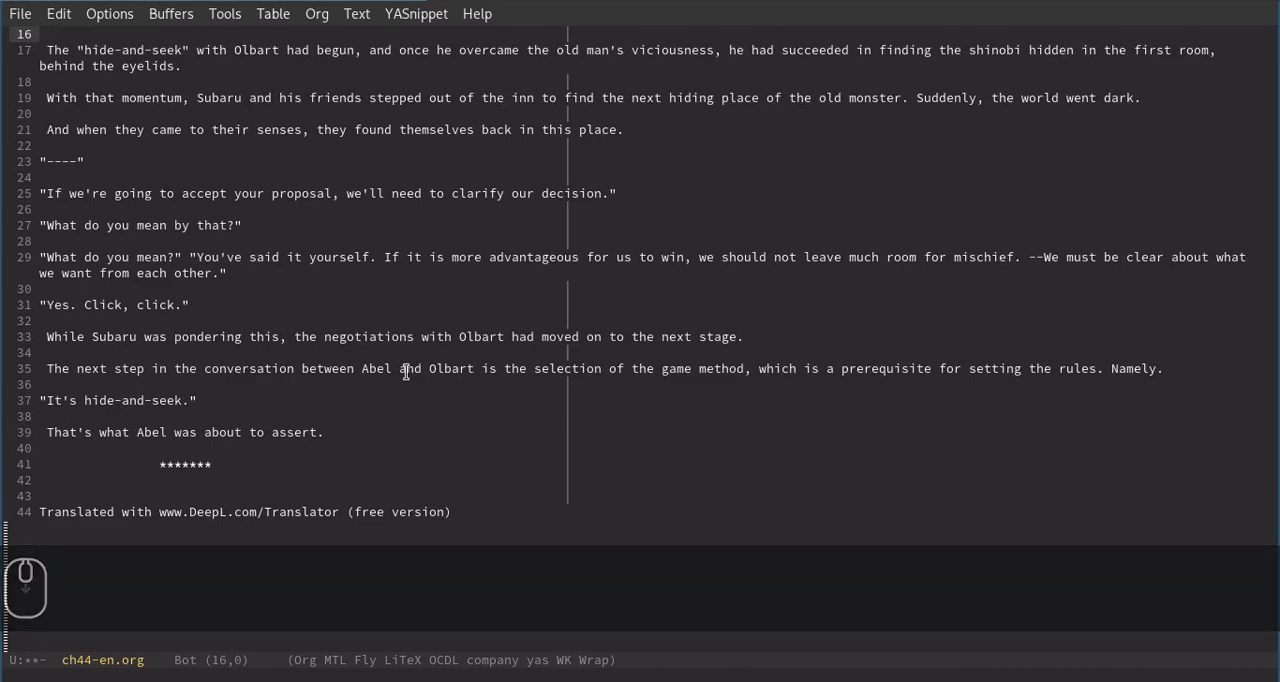
pyautogui.scroll(1, 406, 372)
pyautogui.scroll(3, 406, 375)
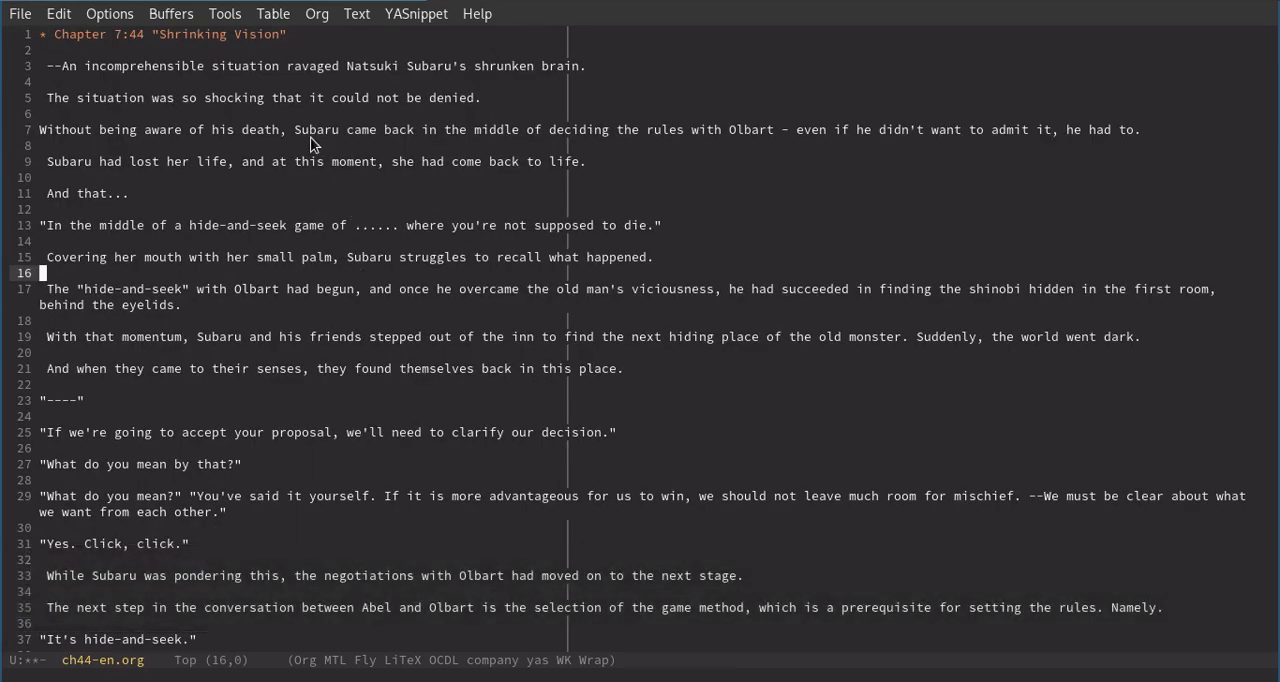
pyautogui.doubleClick(316, 130)
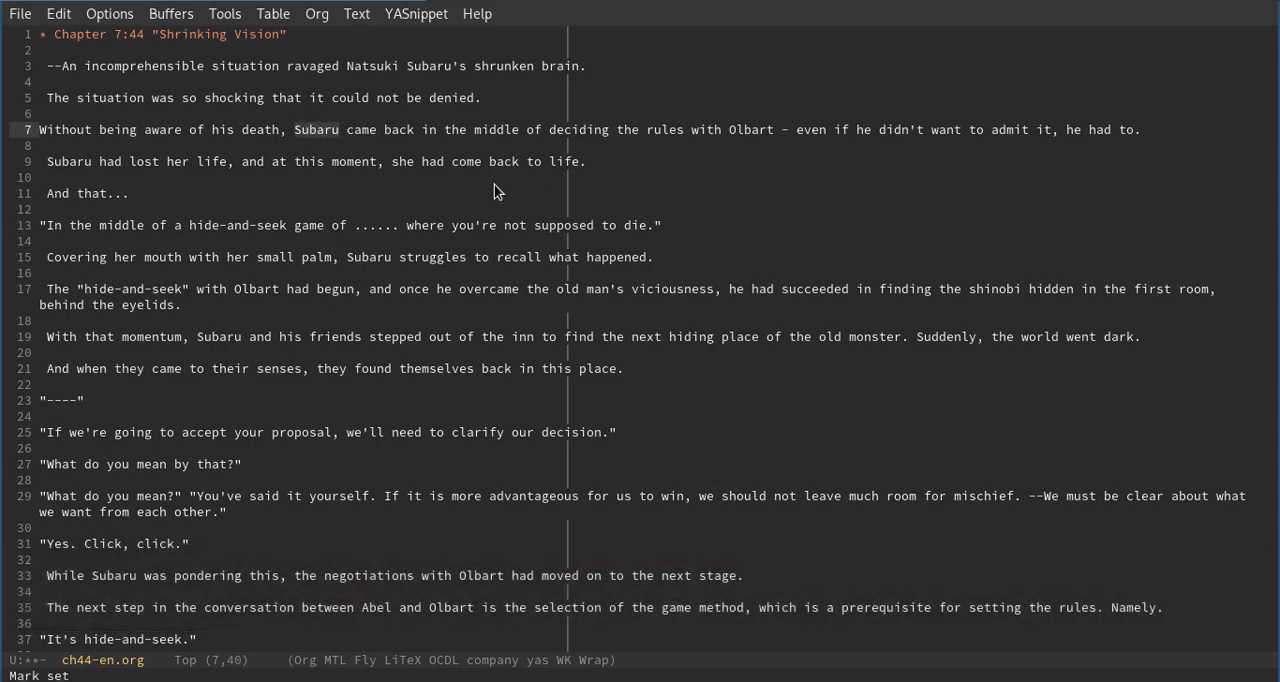
pyautogui.scroll(1, 494, 184)
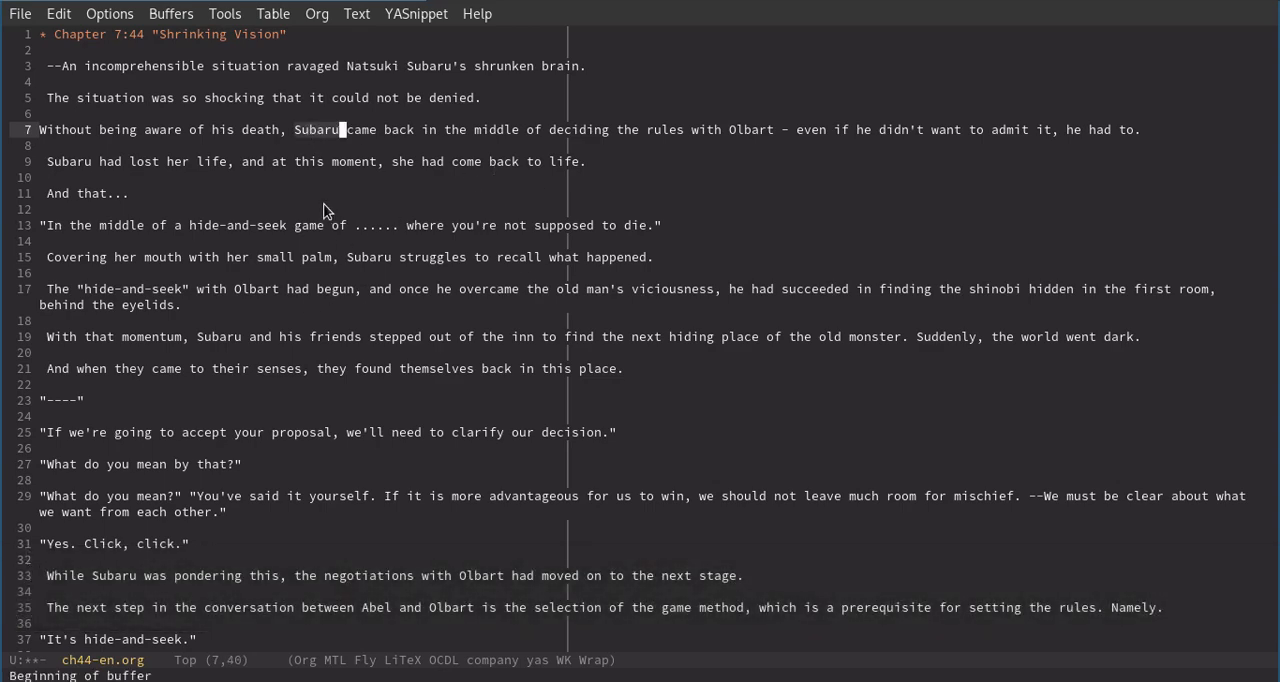
pyautogui.click(323, 210)
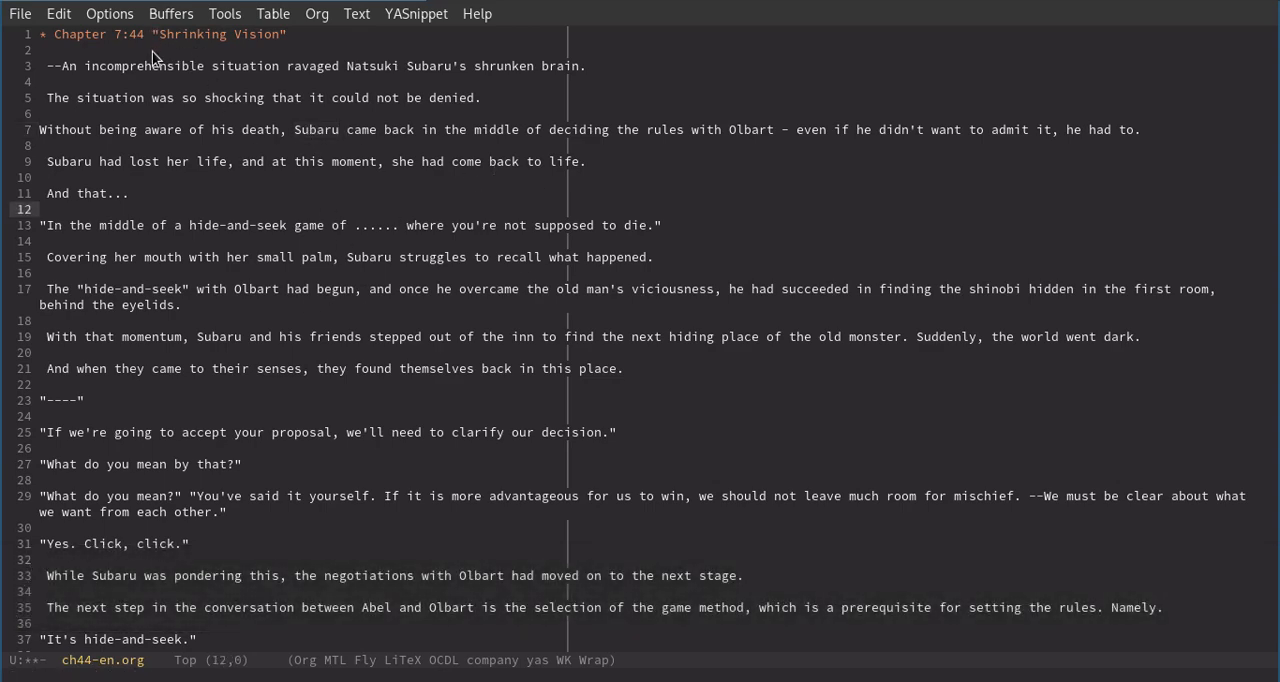
# Run replace-regexp from line 2 with the default ^J"\(.*\)" → ^J: "\1" replacement to prefix the quoted dialogue lines with a colon.
pyautogui.click(152, 51)
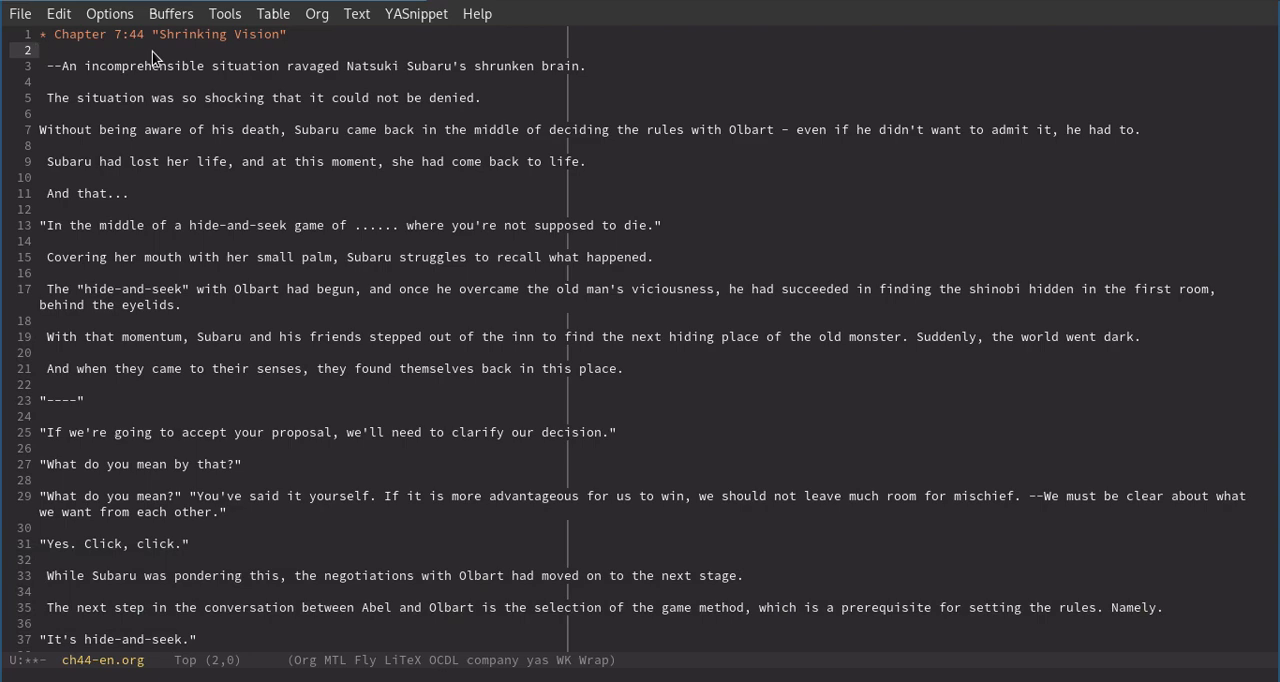
pyautogui.hotkey('alt', 'x')
pyautogui.write('repl')
pyautogui.press('Tab')
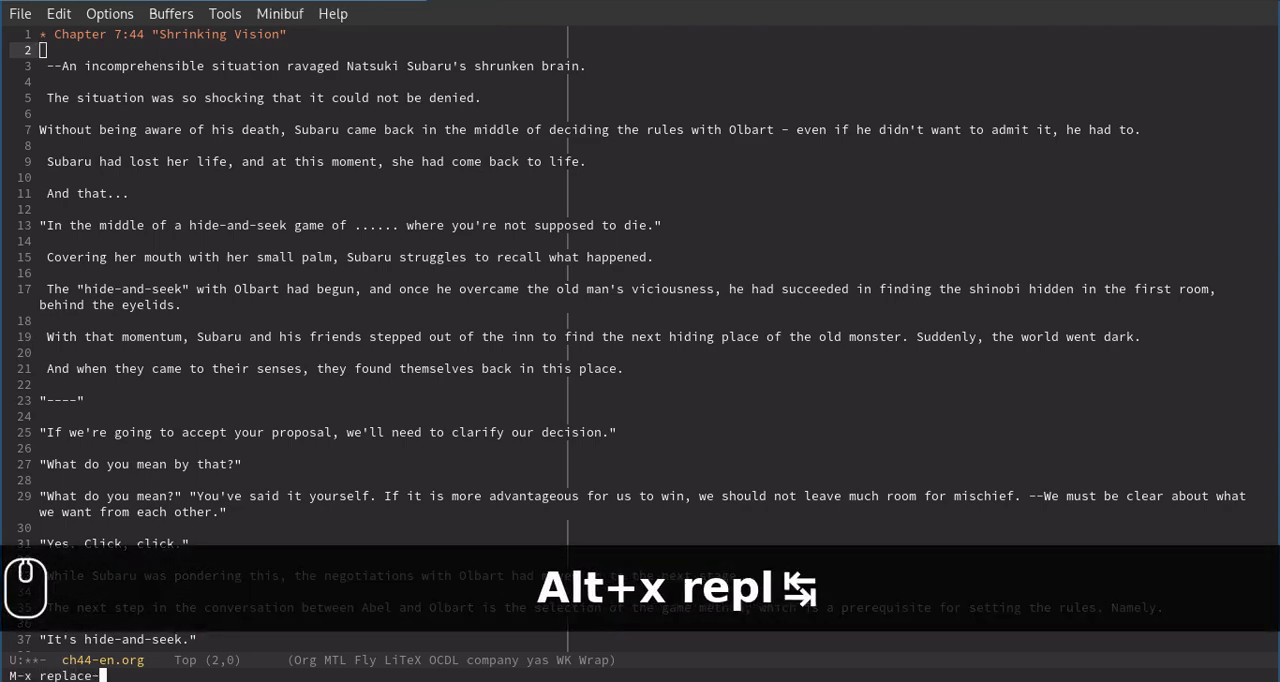
pyautogui.write('re')
pyautogui.press('Tab')
pyautogui.press('Return')
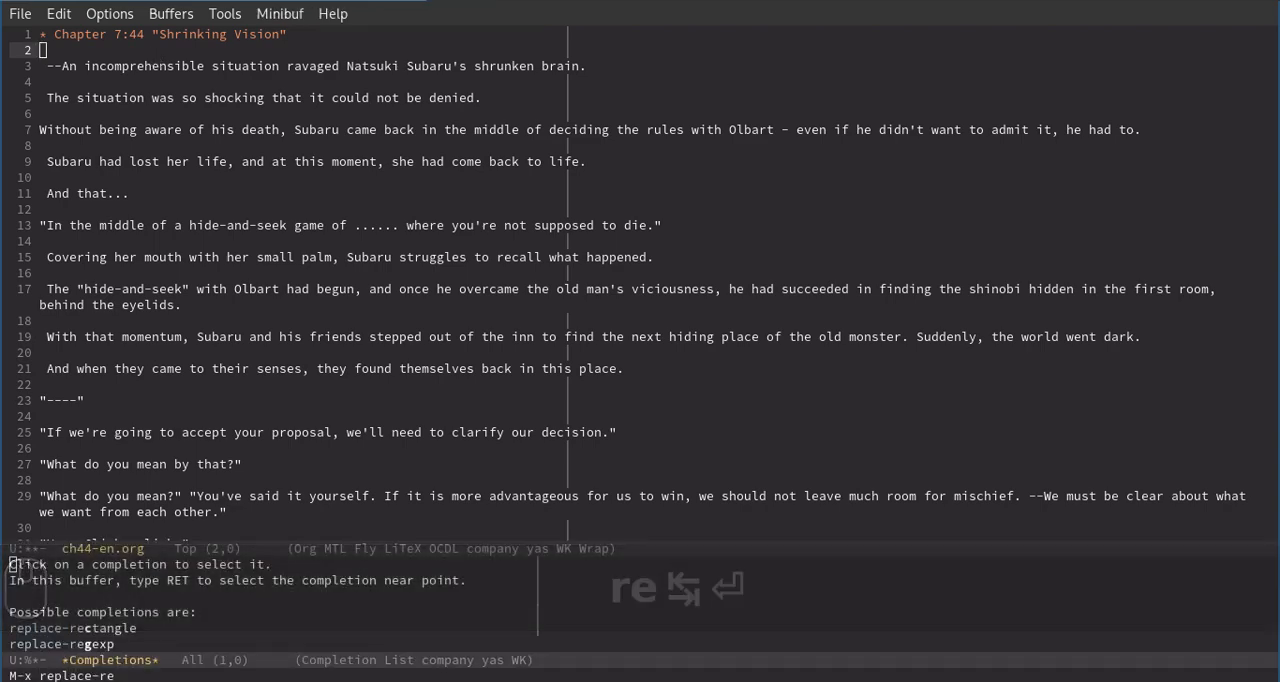
pyautogui.write('g')
pyautogui.press('Tab')
pyautogui.press('Return')
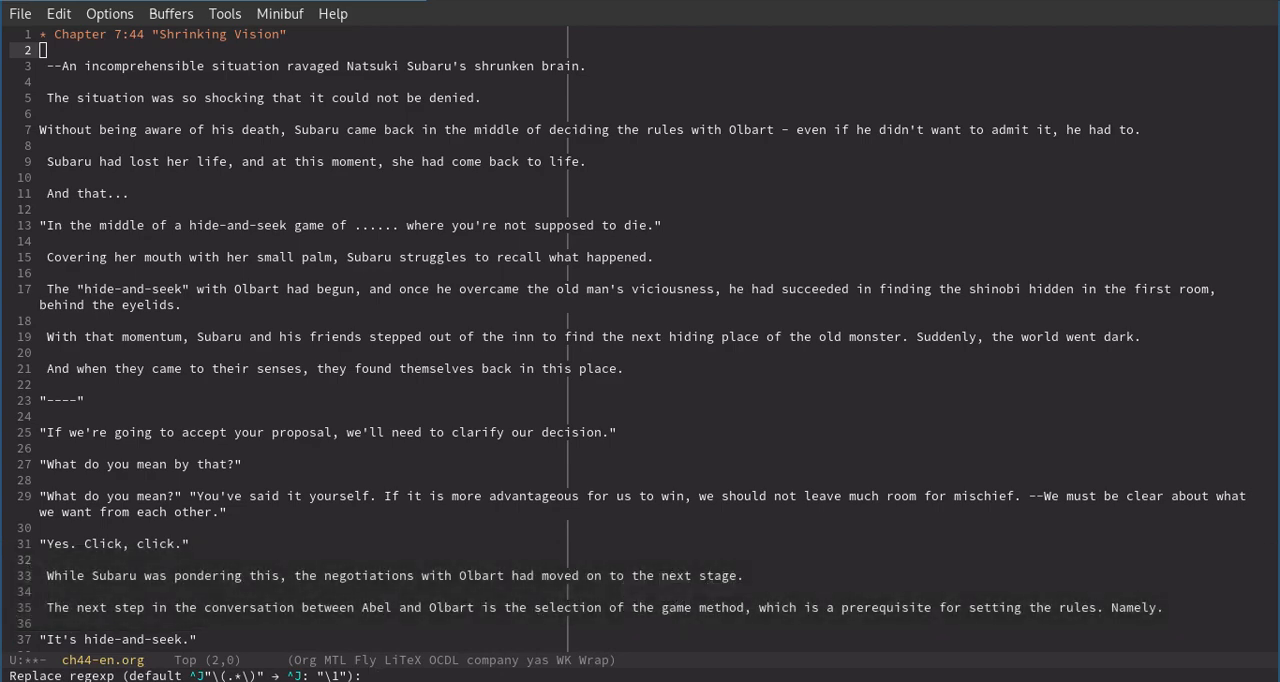
pyautogui.press('Return')
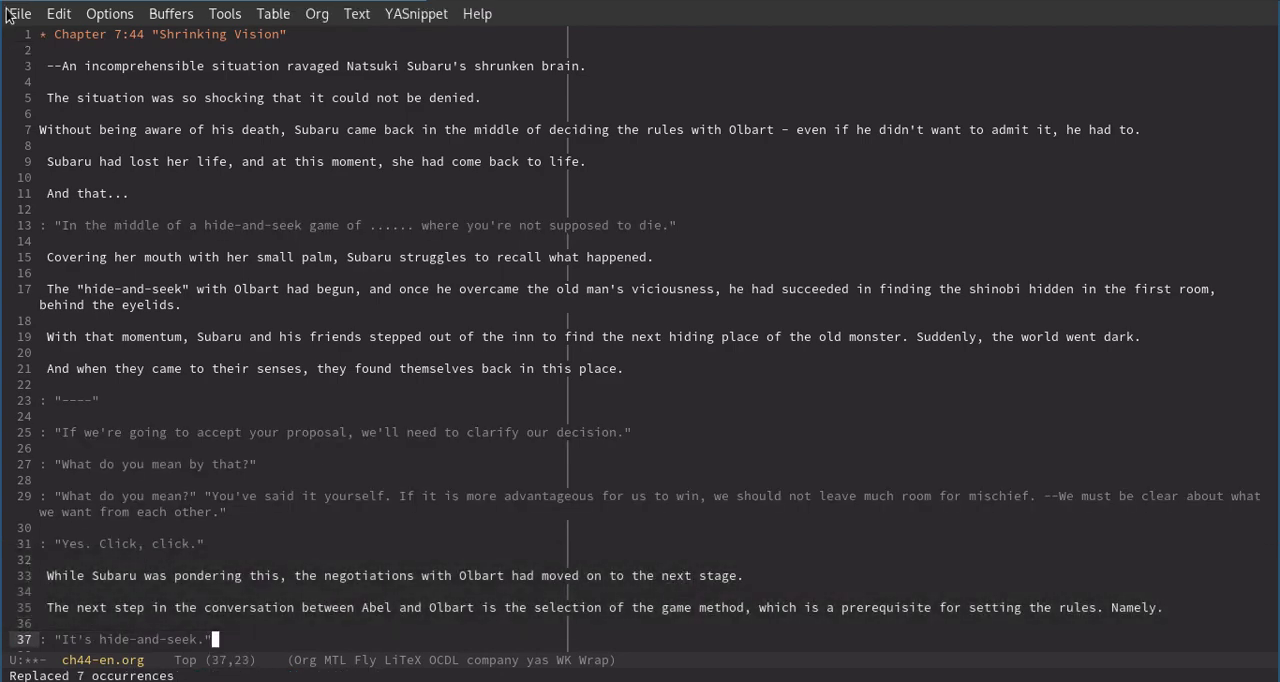
# Navigate forward and backward between the colon-prefixed dialogue lines, ending on line 2 below the chapter heading.
pyautogui.click(163, 192)
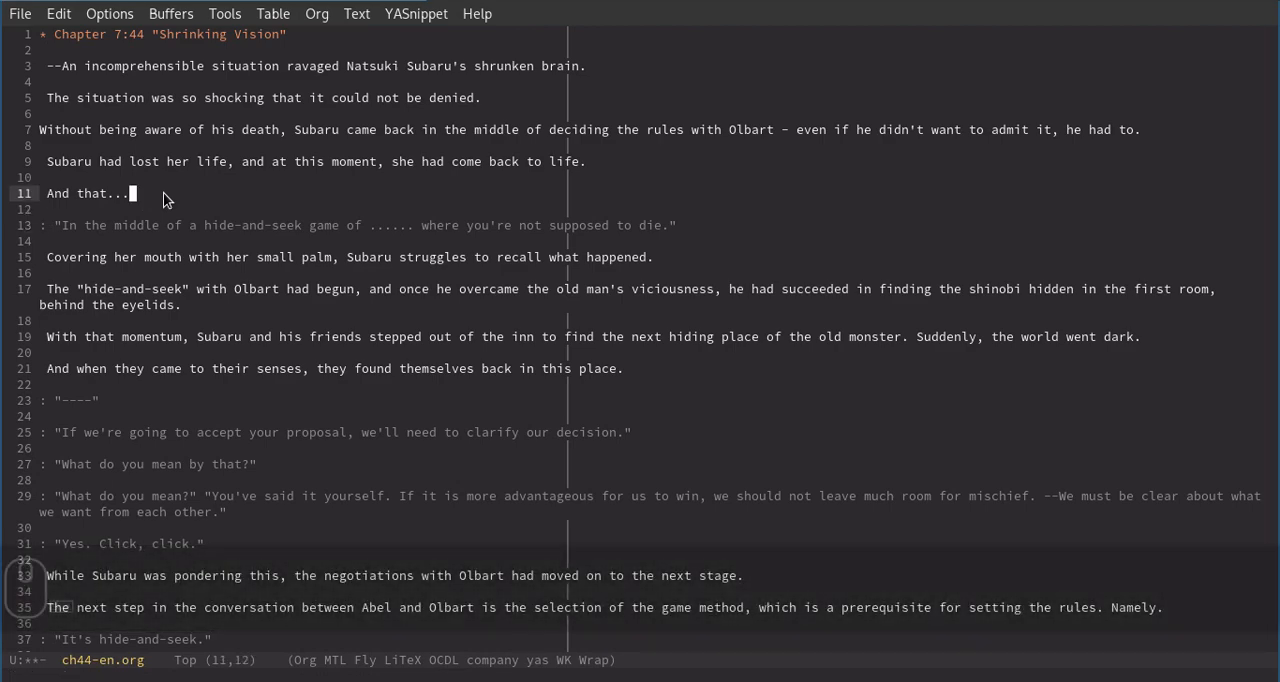
pyautogui.press('>')
pyautogui.press('>')
pyautogui.press('>')
pyautogui.press('>')
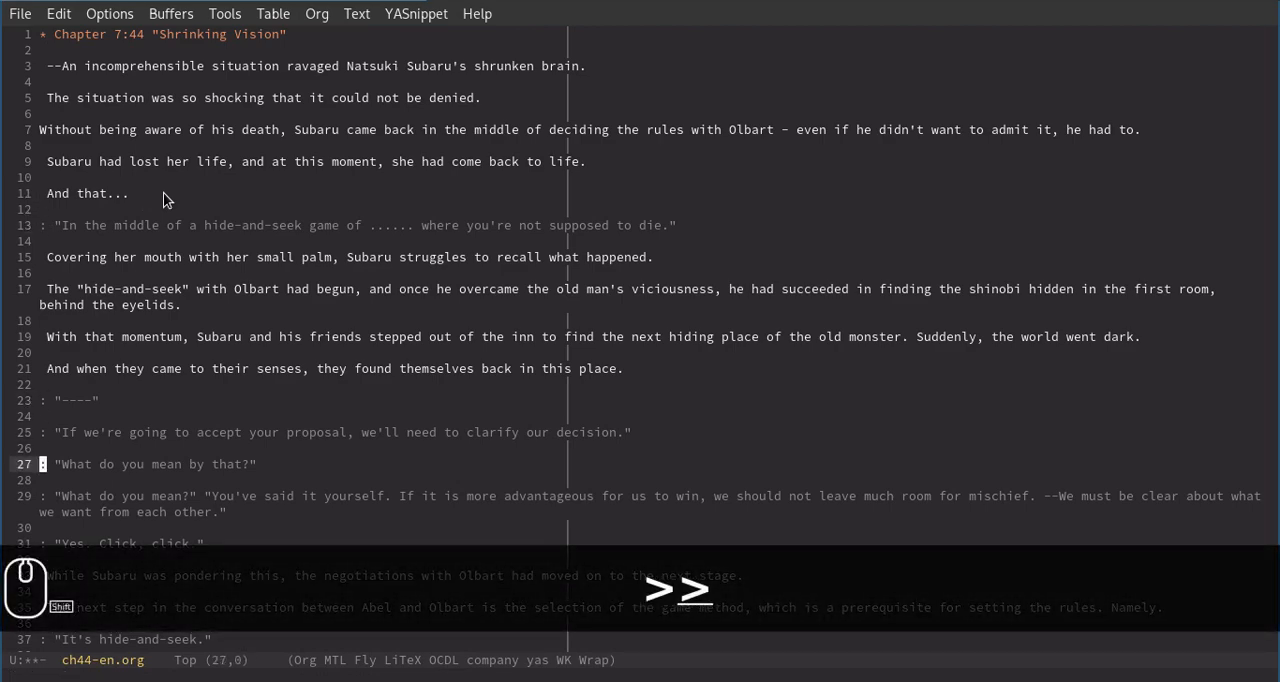
pyautogui.press('less')
pyautogui.press('less')
pyautogui.press('less')
pyautogui.press('>')
pyautogui.press('>')
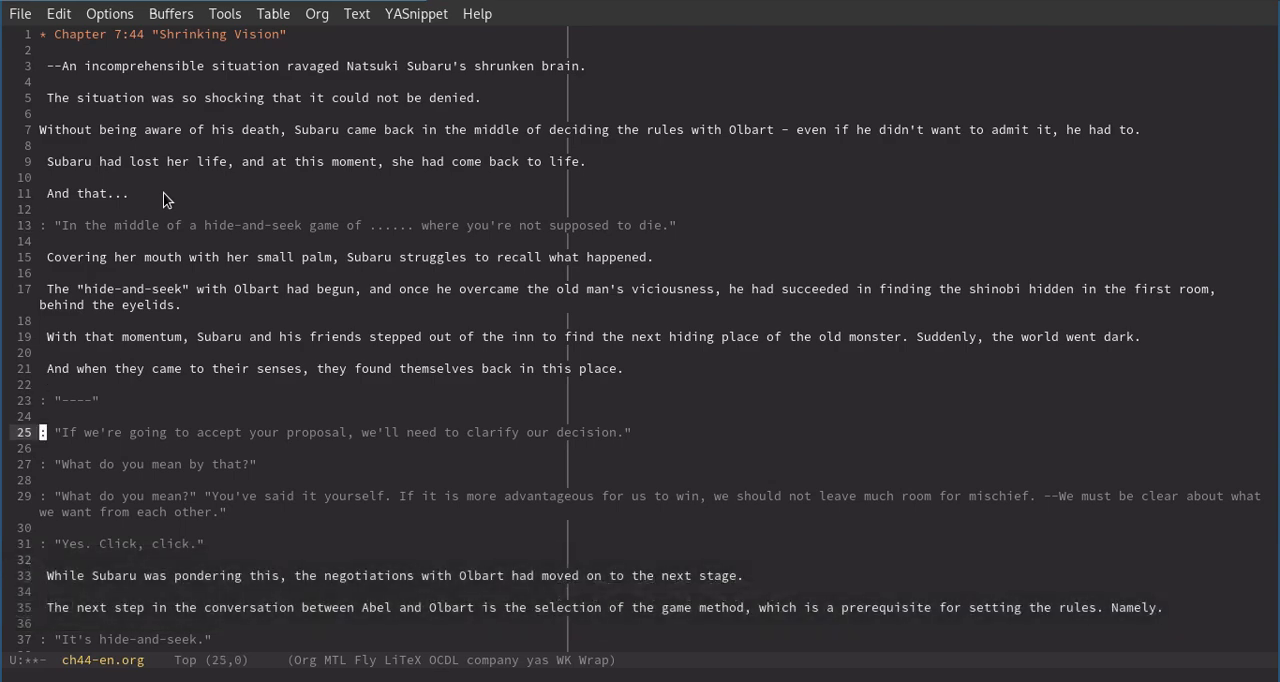
pyautogui.press('>')
pyautogui.press('>')
pyautogui.press('less')
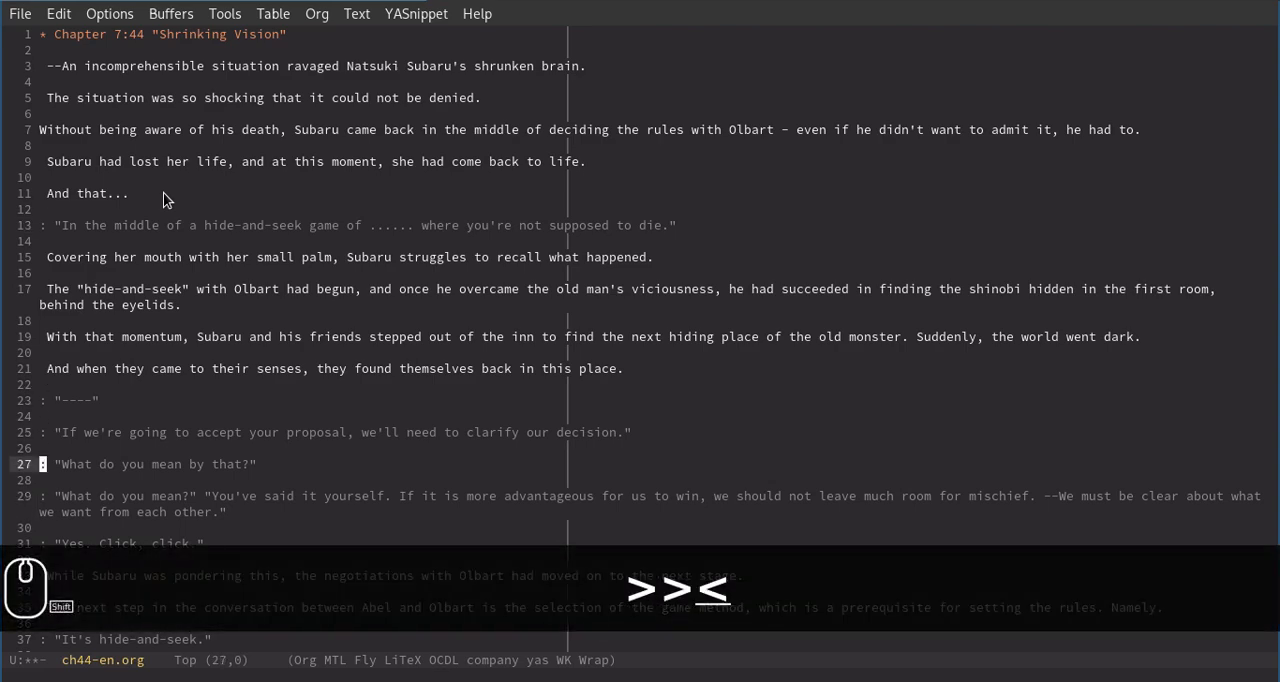
pyautogui.press('less')
pyautogui.press('less')
pyautogui.press('less')
pyautogui.press('less')
pyautogui.press('Down')
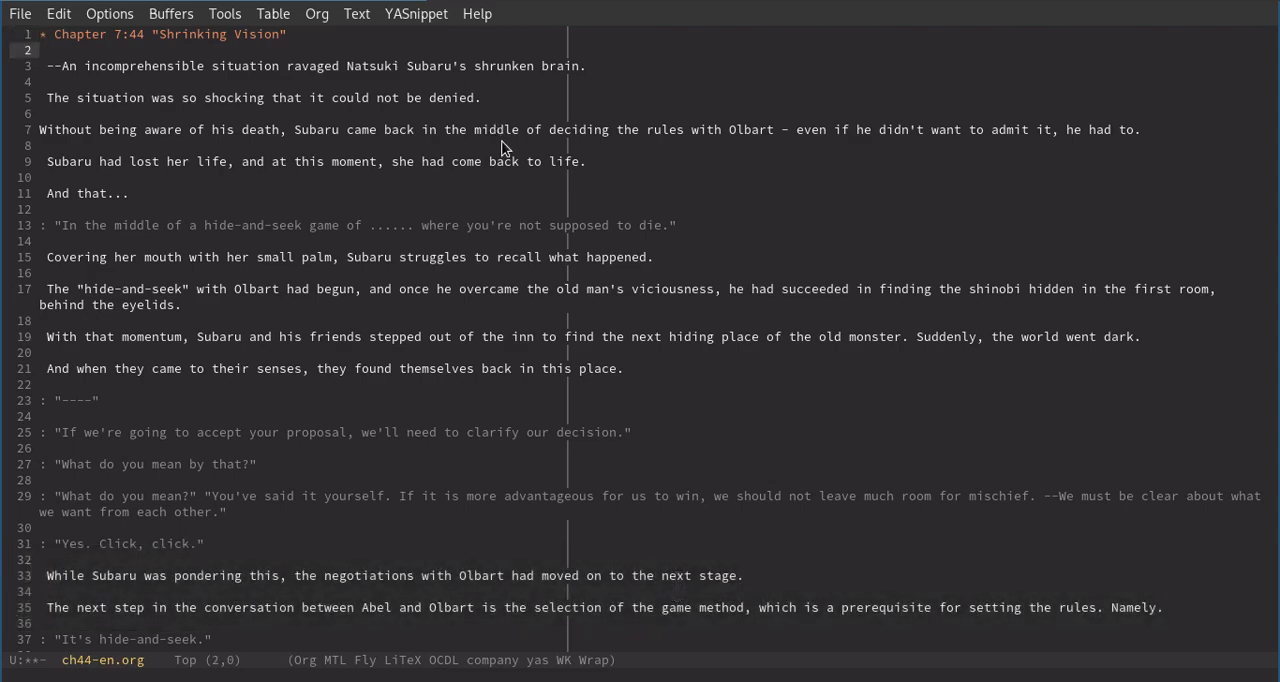
# Change "her" to "his" before "life" on line 9.
pyautogui.click(193, 163)
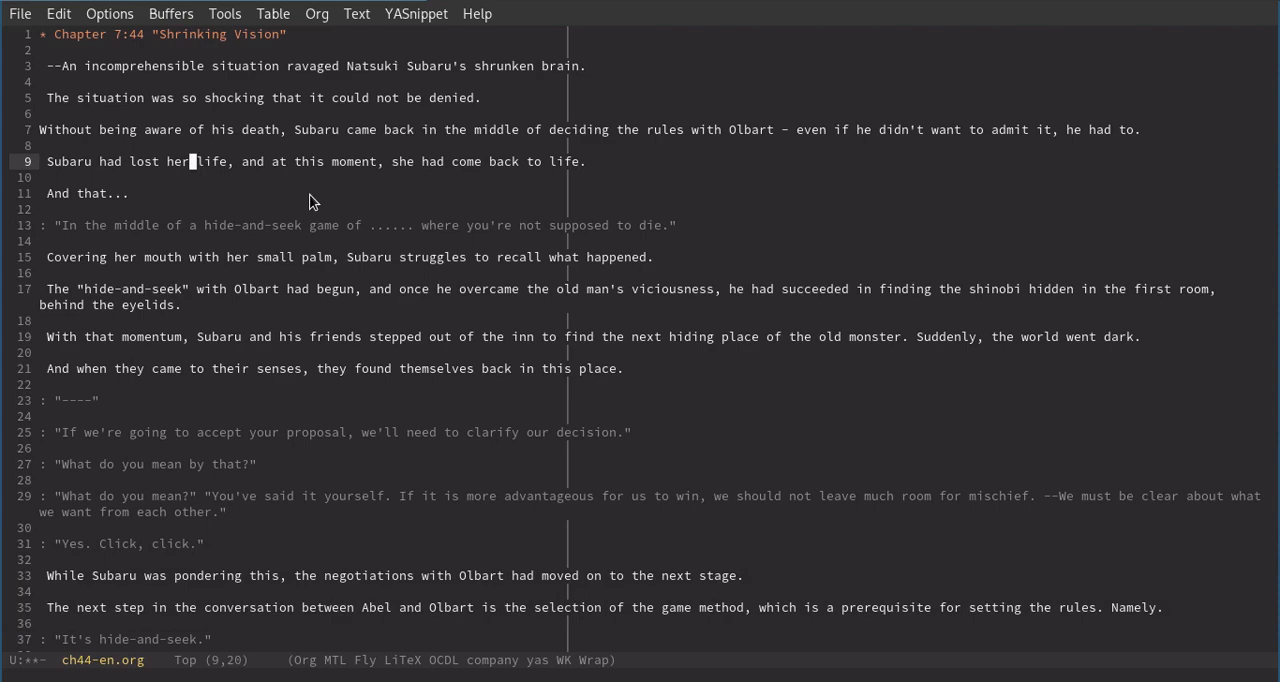
pyautogui.press('BackSpace')
pyautogui.press('BackSpace')
pyautogui.press('BackSpace')
pyautogui.write('his')
pyautogui.write('n')
# Step backward and forward through the pronouns around lines 7 to 9, stopping at "she" on line 9.
pyautogui.press('p')
pyautogui.press('p')
pyautogui.press('p')
pyautogui.press('p')
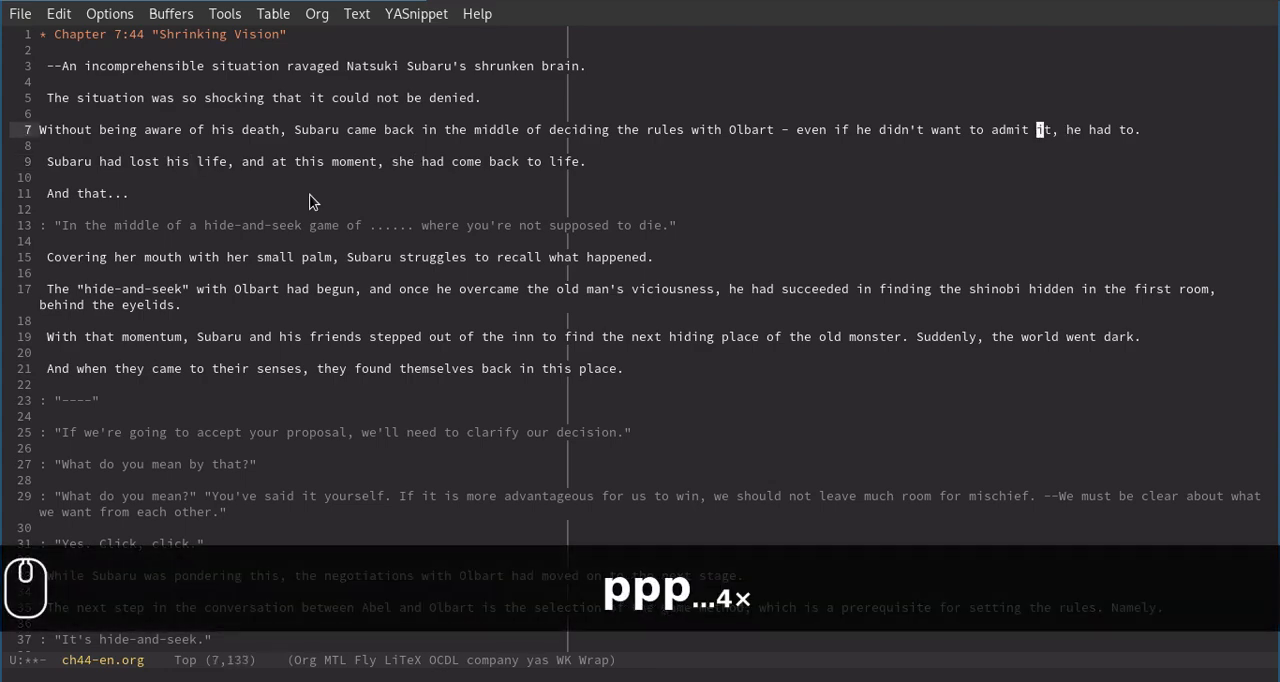
pyautogui.press('n')
pyautogui.press('n')
pyautogui.press('n')
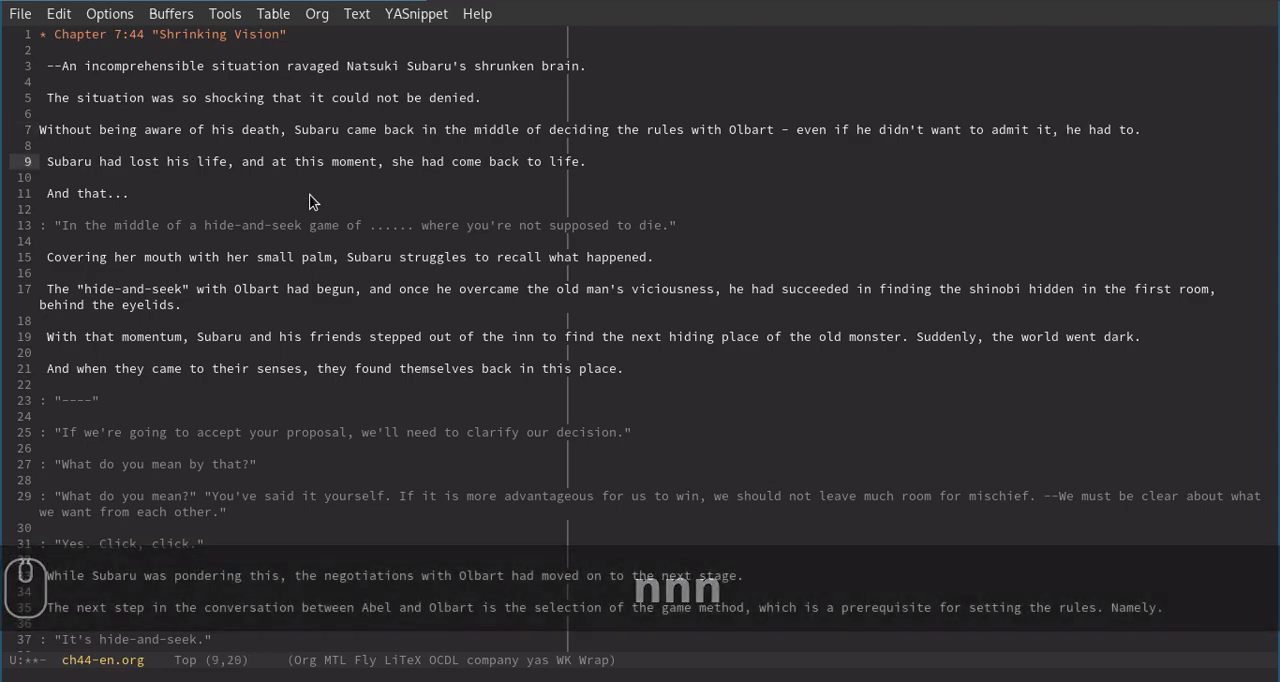
pyautogui.press('n')
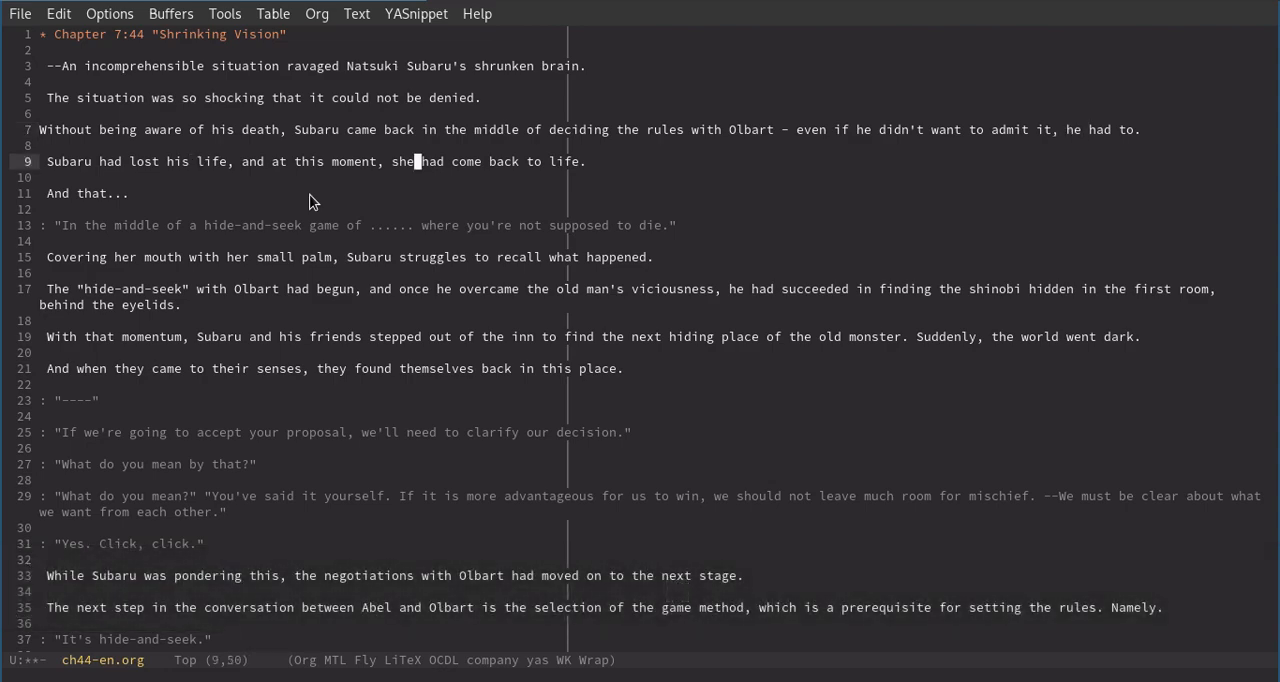
# Jump from "his" to the next pronoun on line 9 and swap "she" for "he".
pyautogui.click(190, 161)
pyautogui.click(416, 161)
pyautogui.click(192, 163)
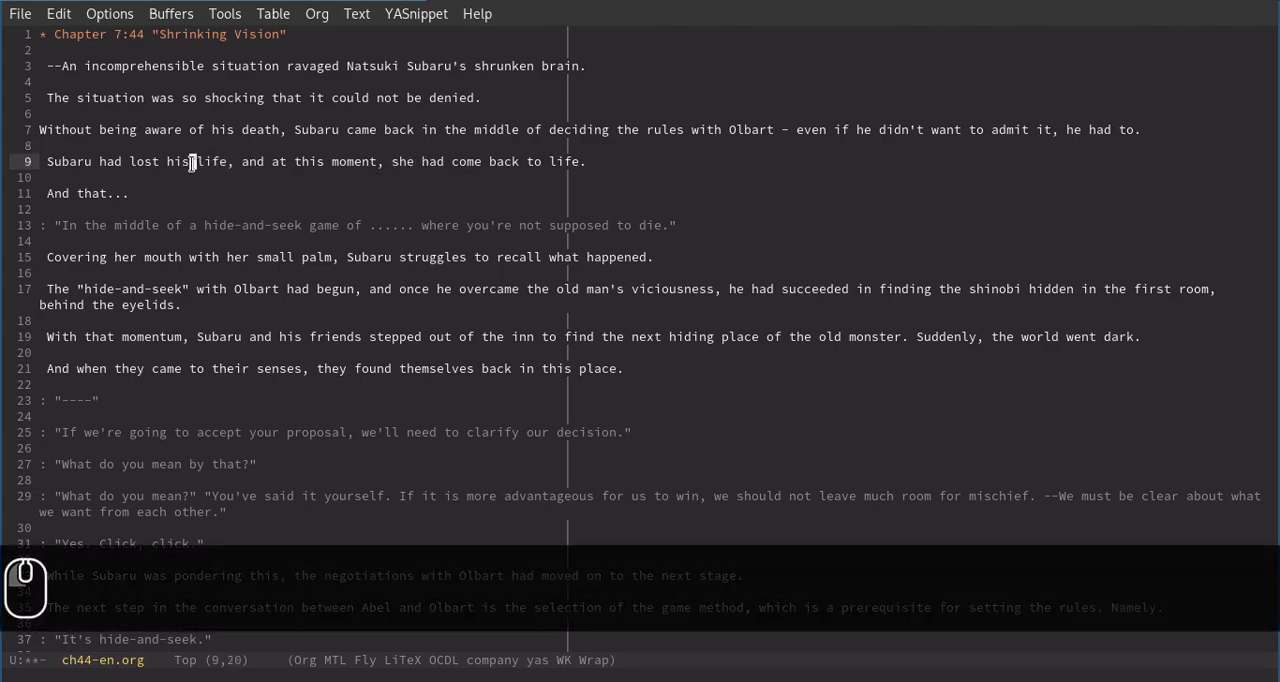
pyautogui.press('n')
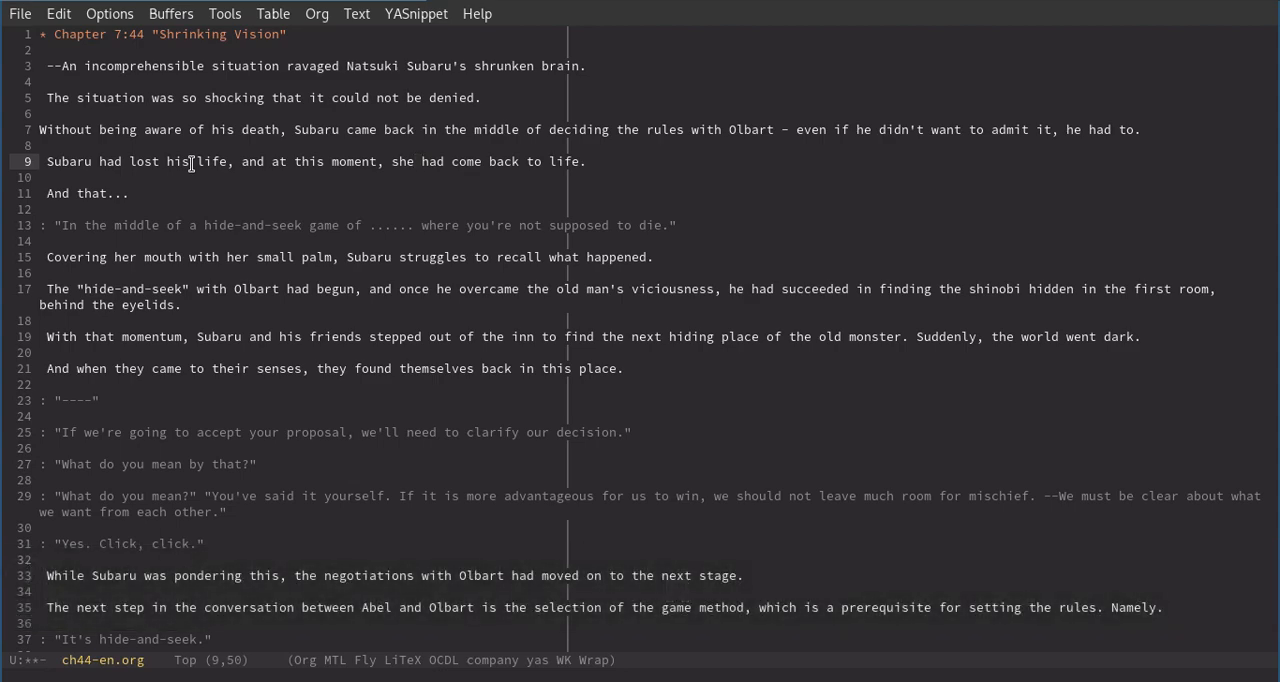
pyautogui.press('k')
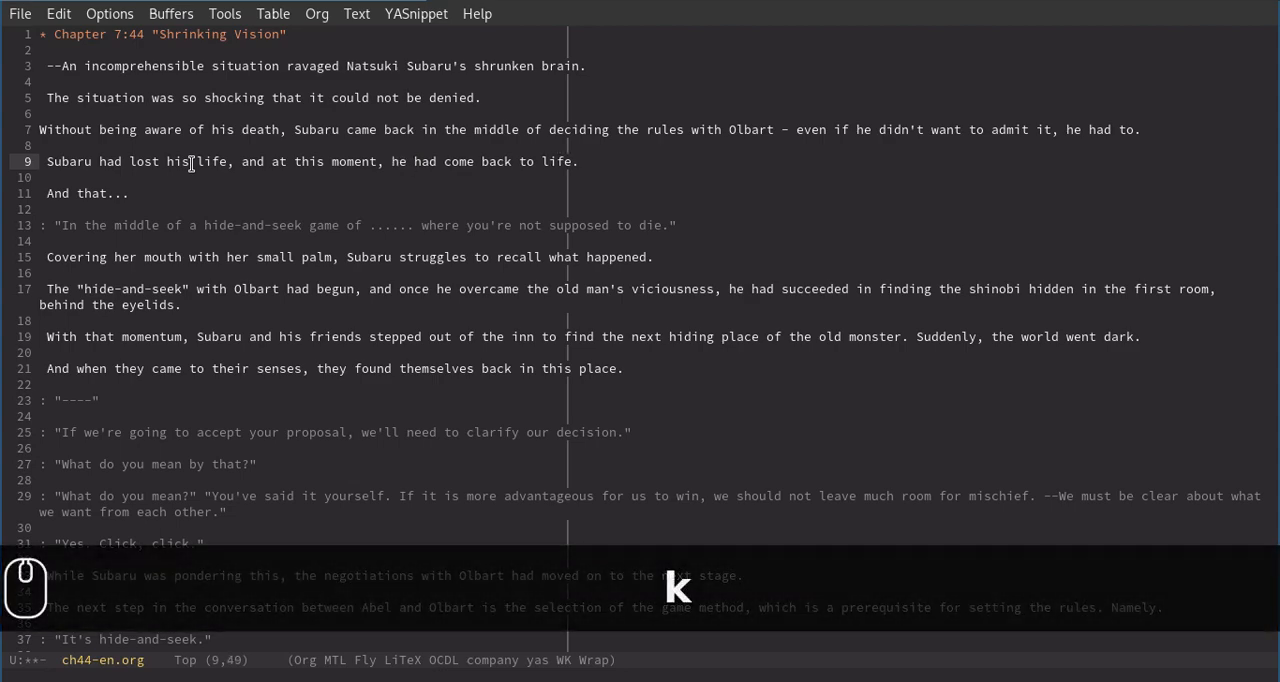
# Swap both occurrences of "her" on line 15 for "his" and advance to the next pronoun on line 17.
pyautogui.press('n')
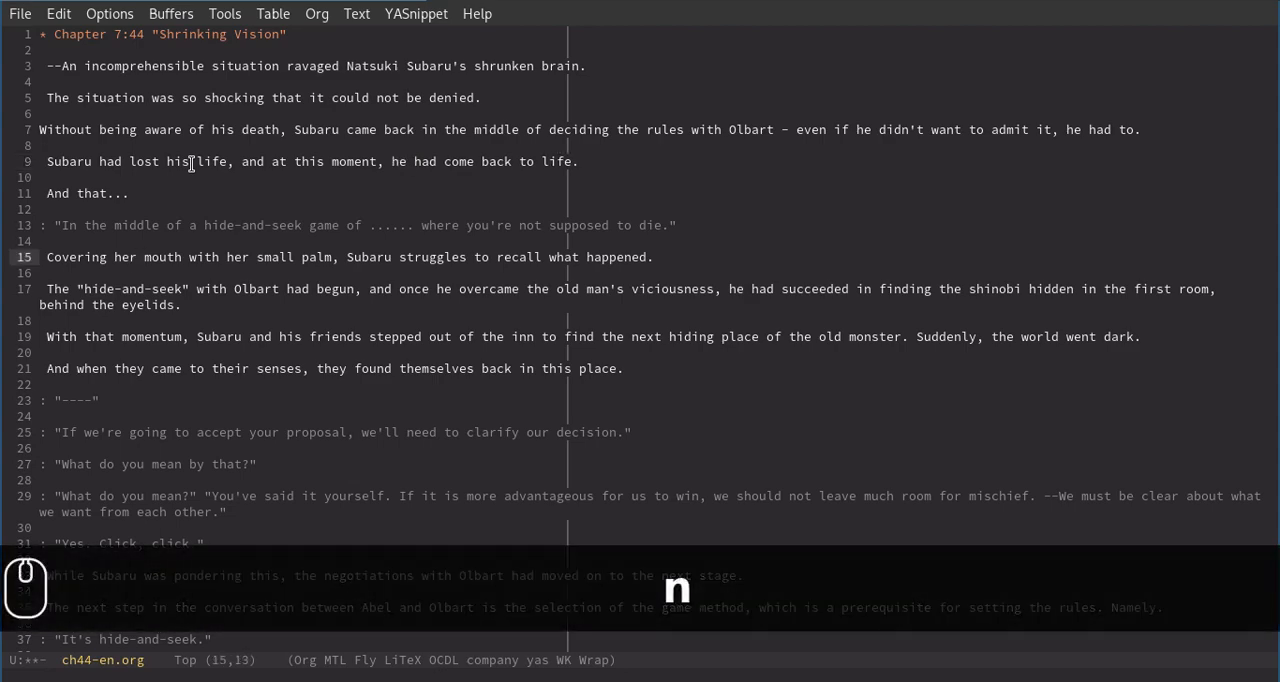
pyautogui.press('k')
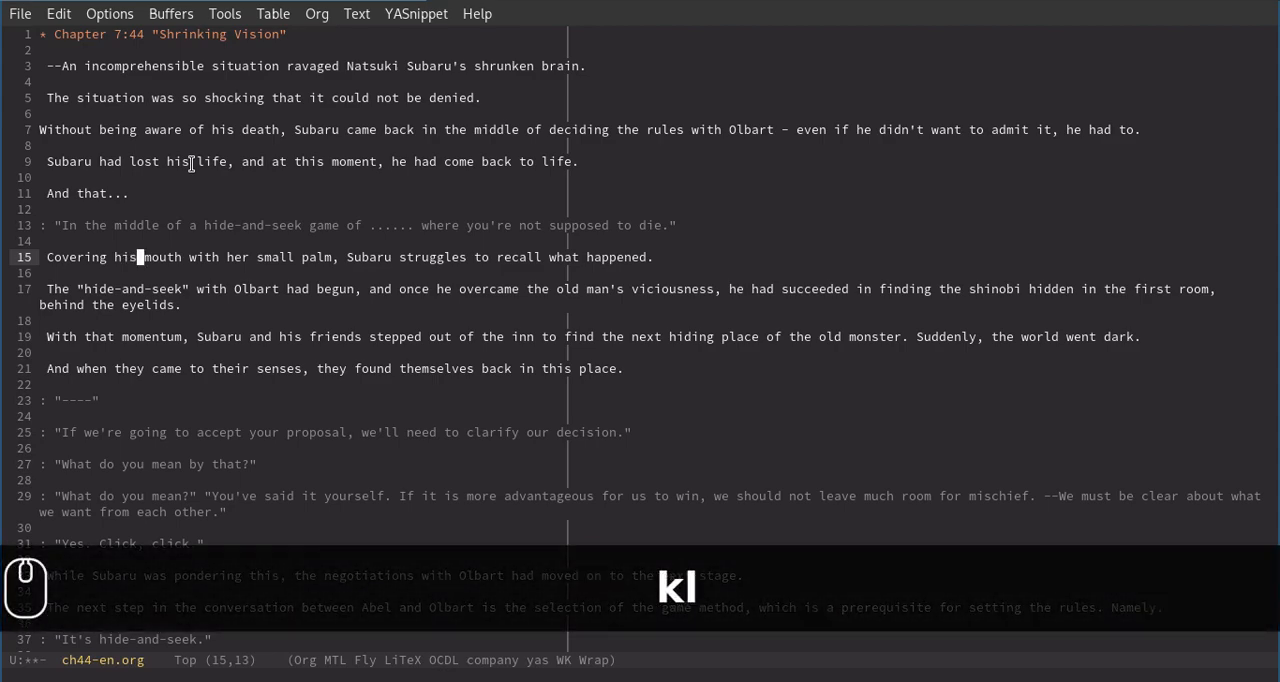
pyautogui.press('n')
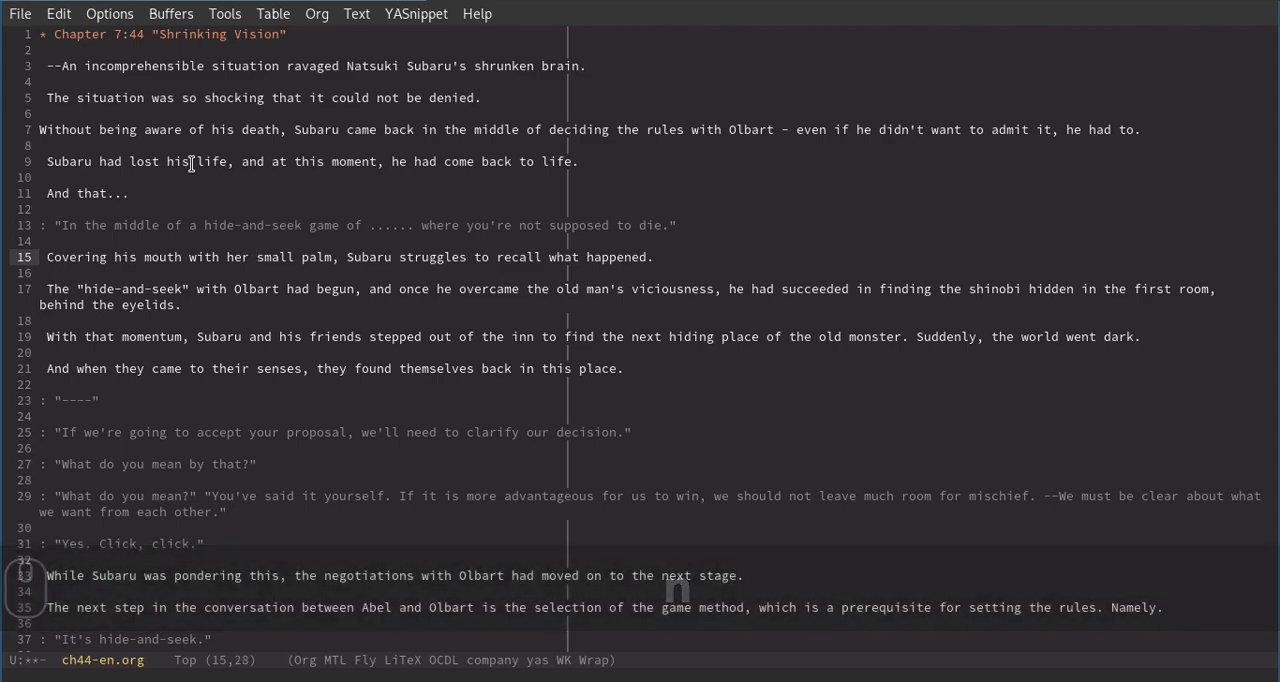
pyautogui.press('k')
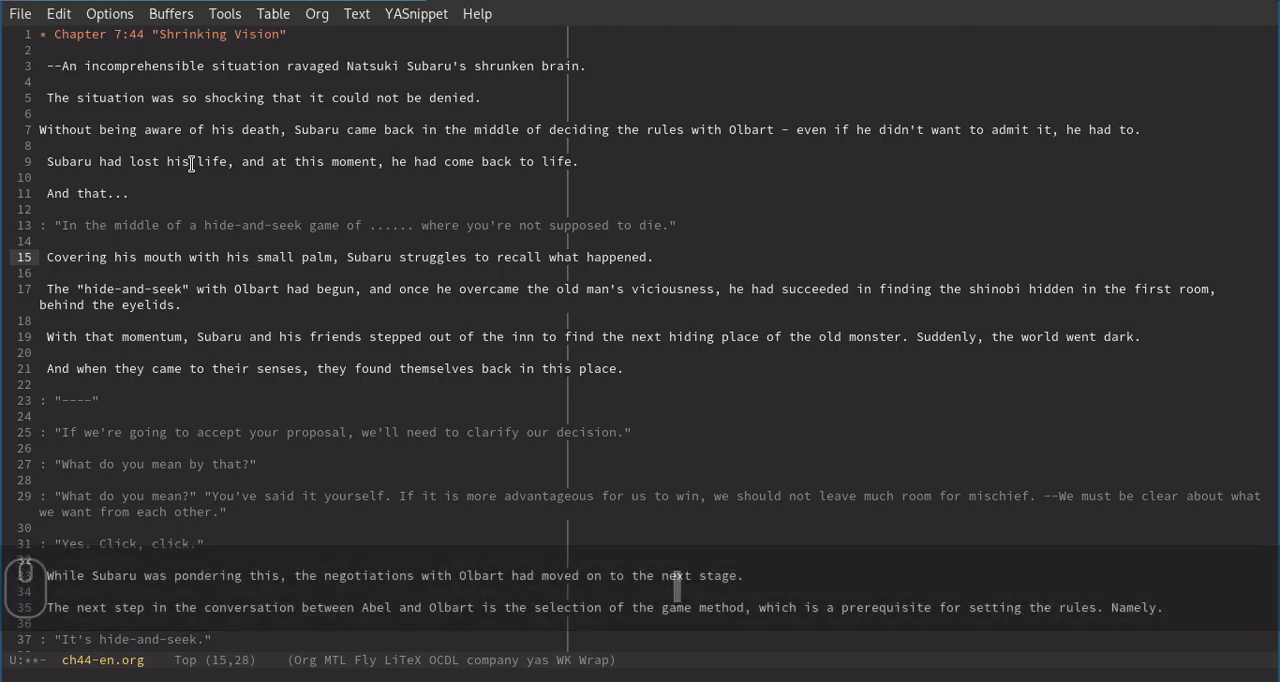
pyautogui.press('n')
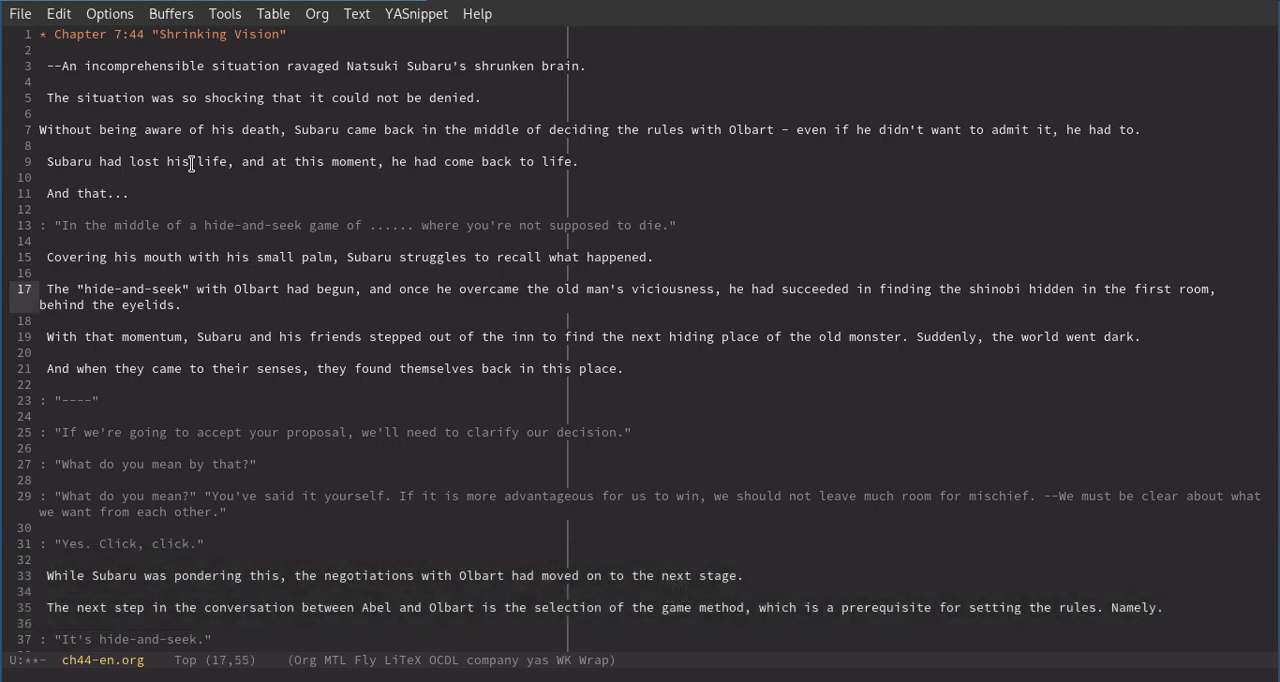
# From line 9, jump forward to the unattributed dialogue on line 13 and insert Subaru as its speaker.
pyautogui.press('Up')
pyautogui.press('Up')
pyautogui.press('Up')
pyautogui.press('Up')
pyautogui.press('Up')
pyautogui.press('Up')
pyautogui.press('Up')
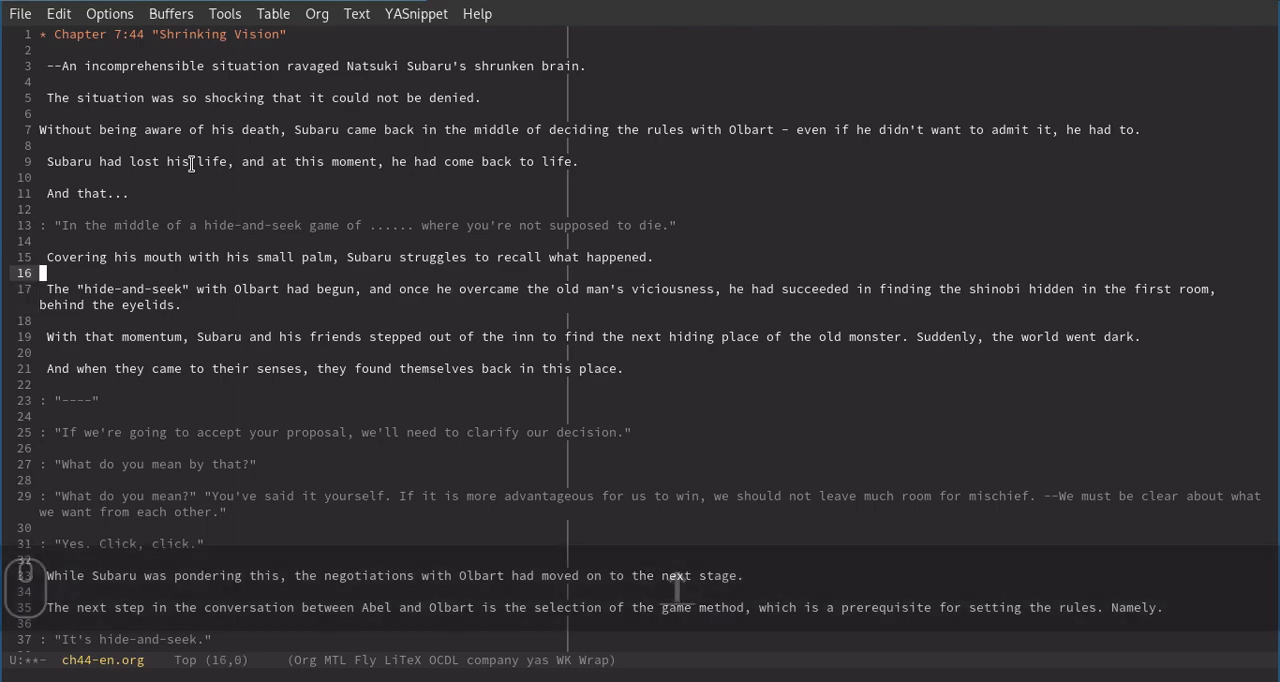
pyautogui.press('Up')
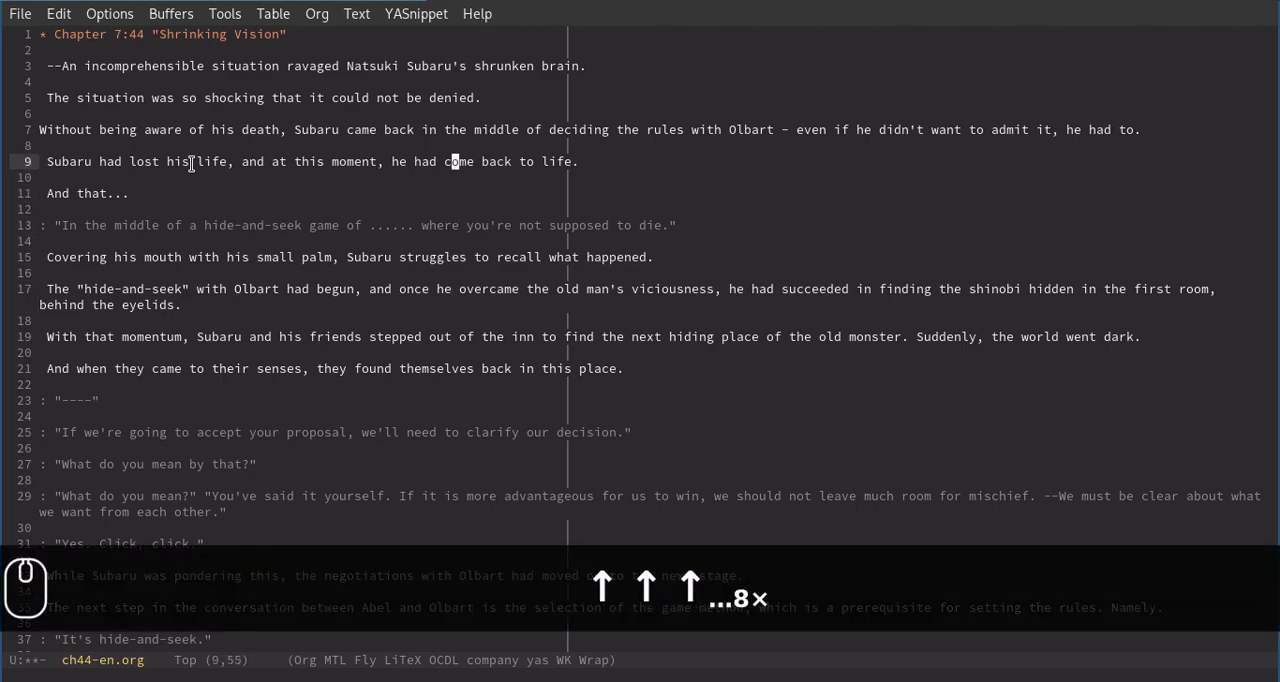
pyautogui.press('>')
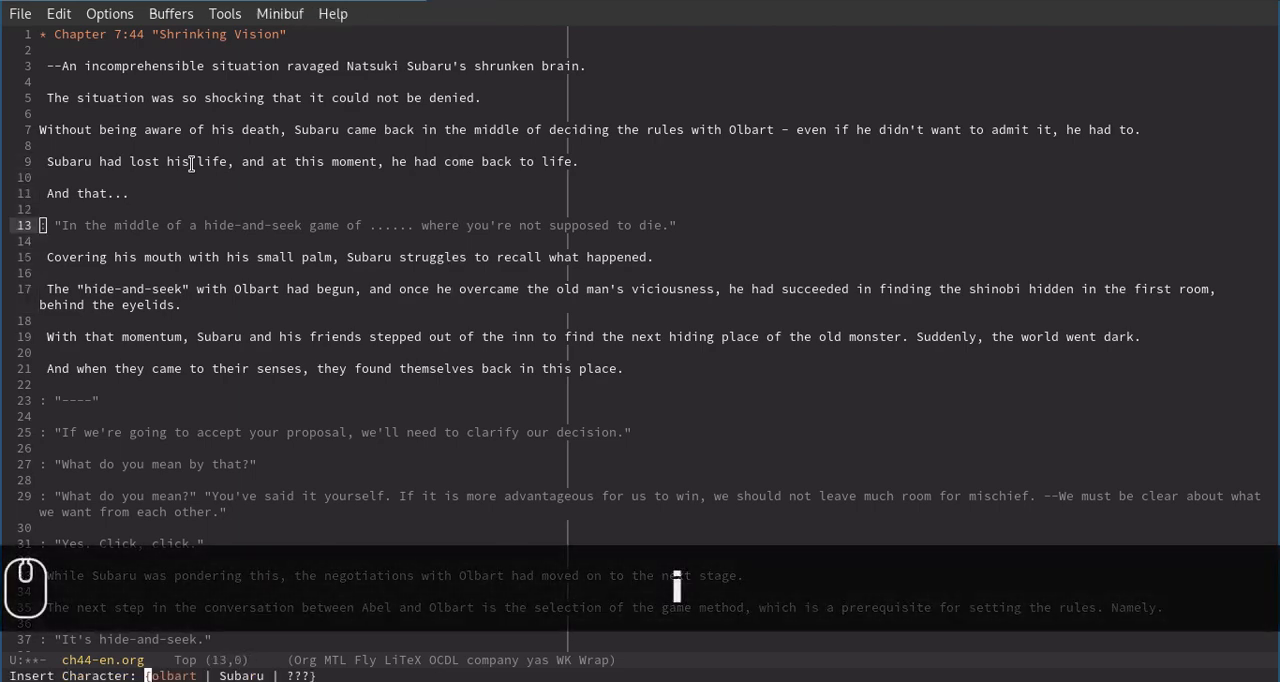
pyautogui.press('Right')
pyautogui.press('Return')
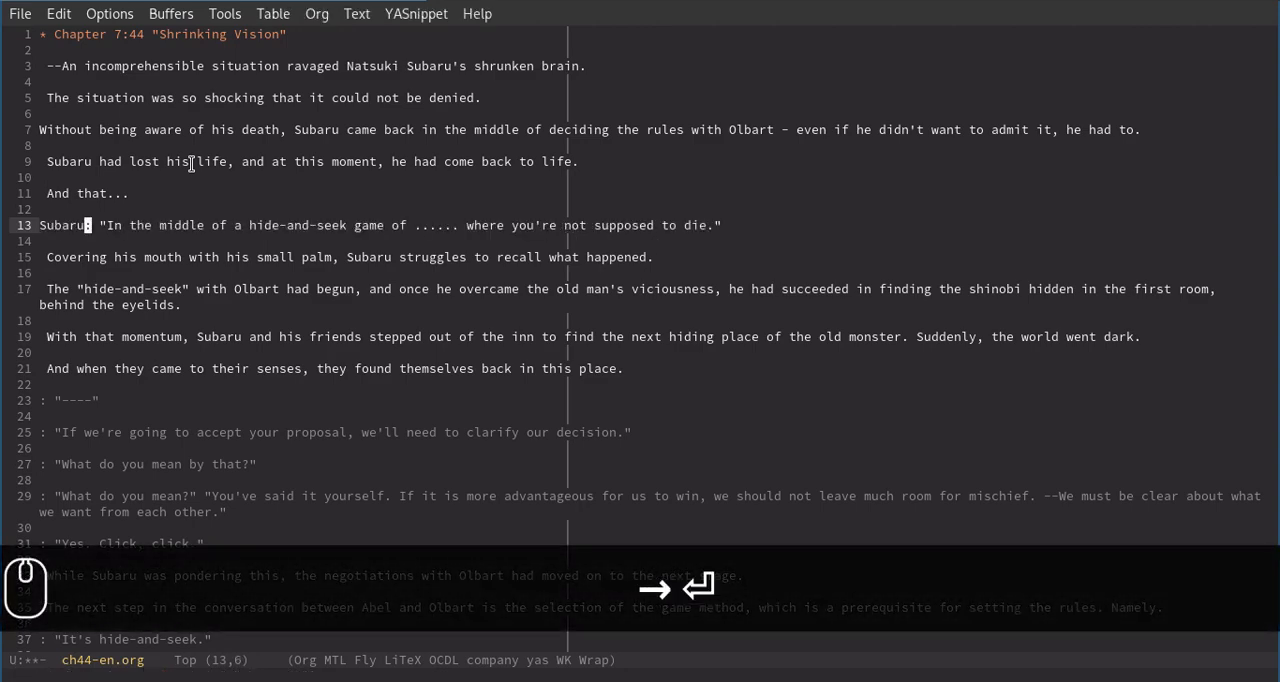
# Insert Olbart as the speaker of the "----" dialogue on line 23.
pyautogui.press('>')
pyautogui.press('i')
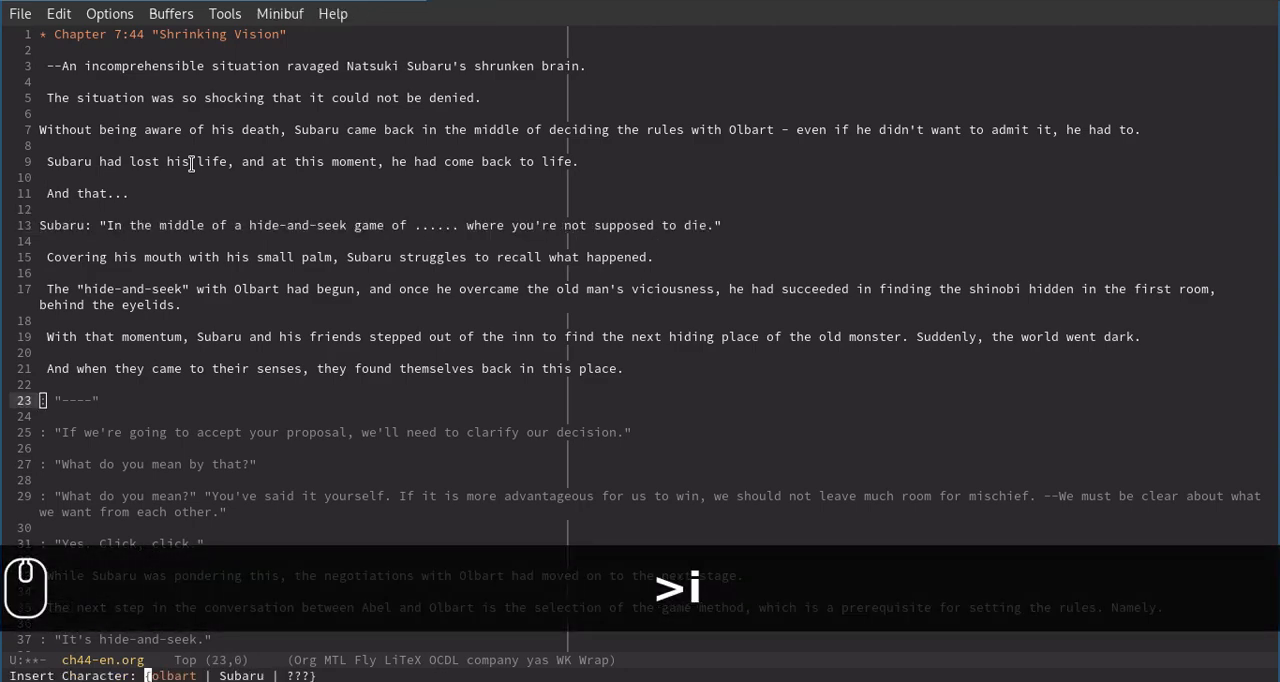
pyautogui.press('Return')
# Insert the new character name Person1 as the speaker of the dialogue on line 25.
pyautogui.press('>')
pyautogui.press('i')
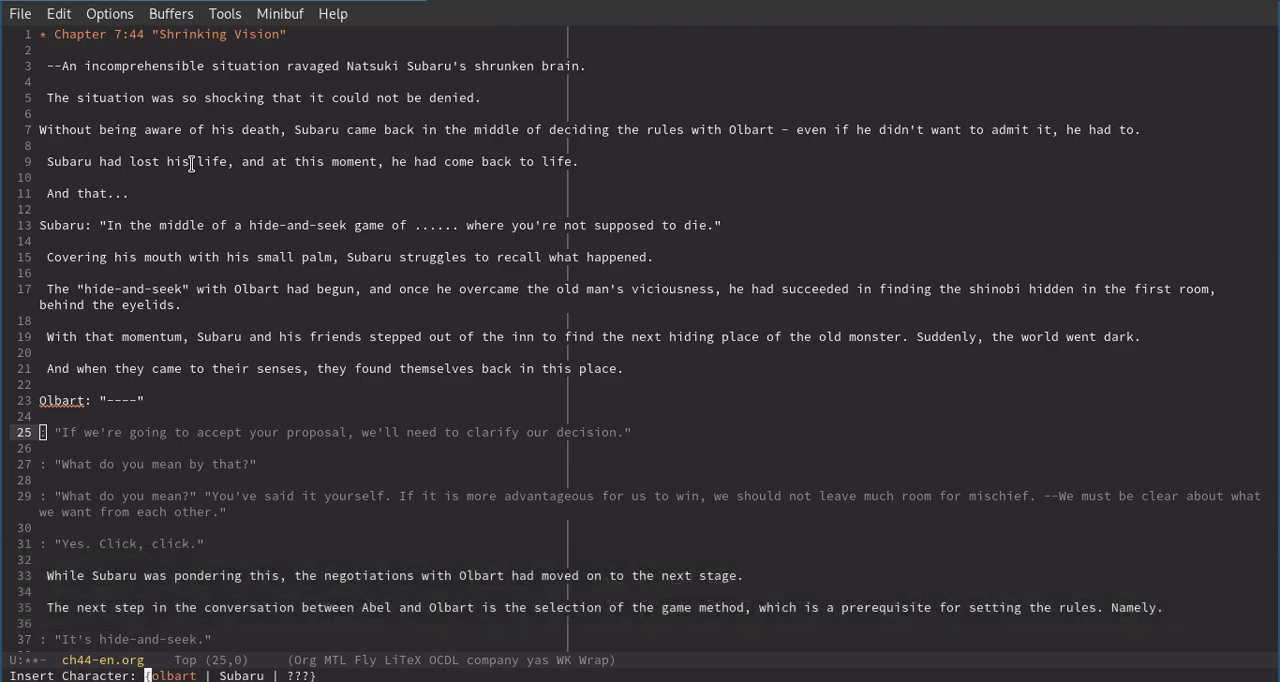
pyautogui.write('Person')
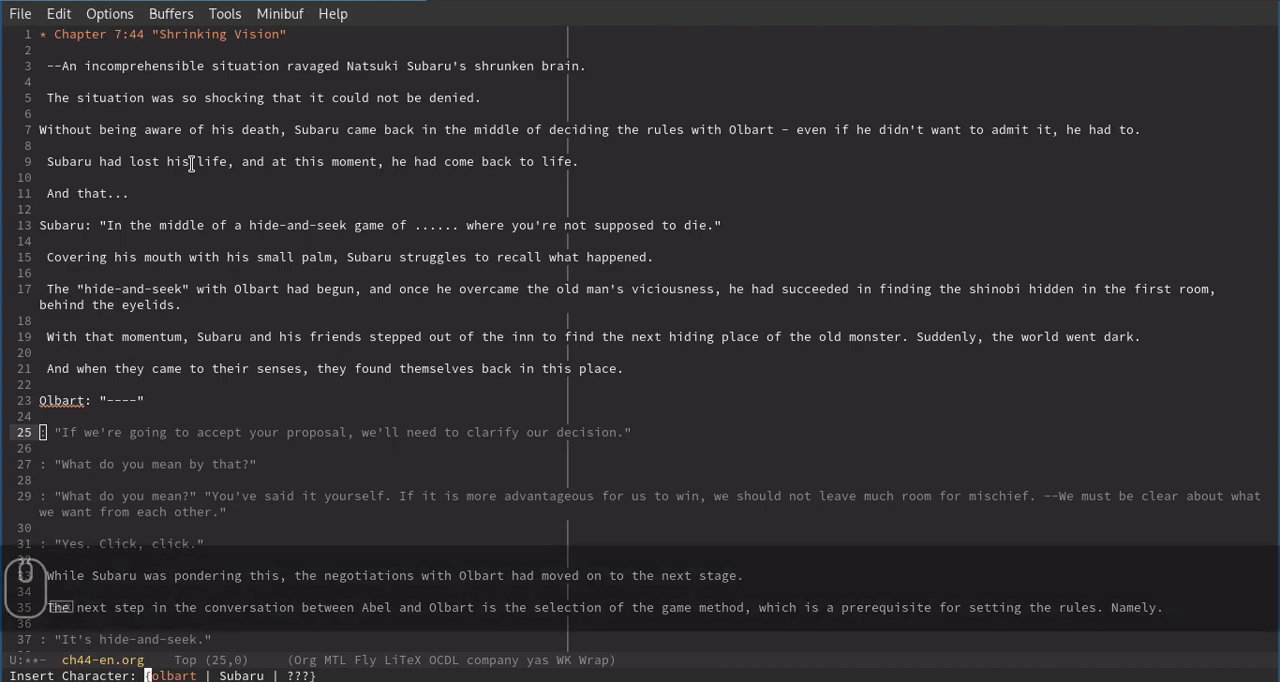
pyautogui.write('1')
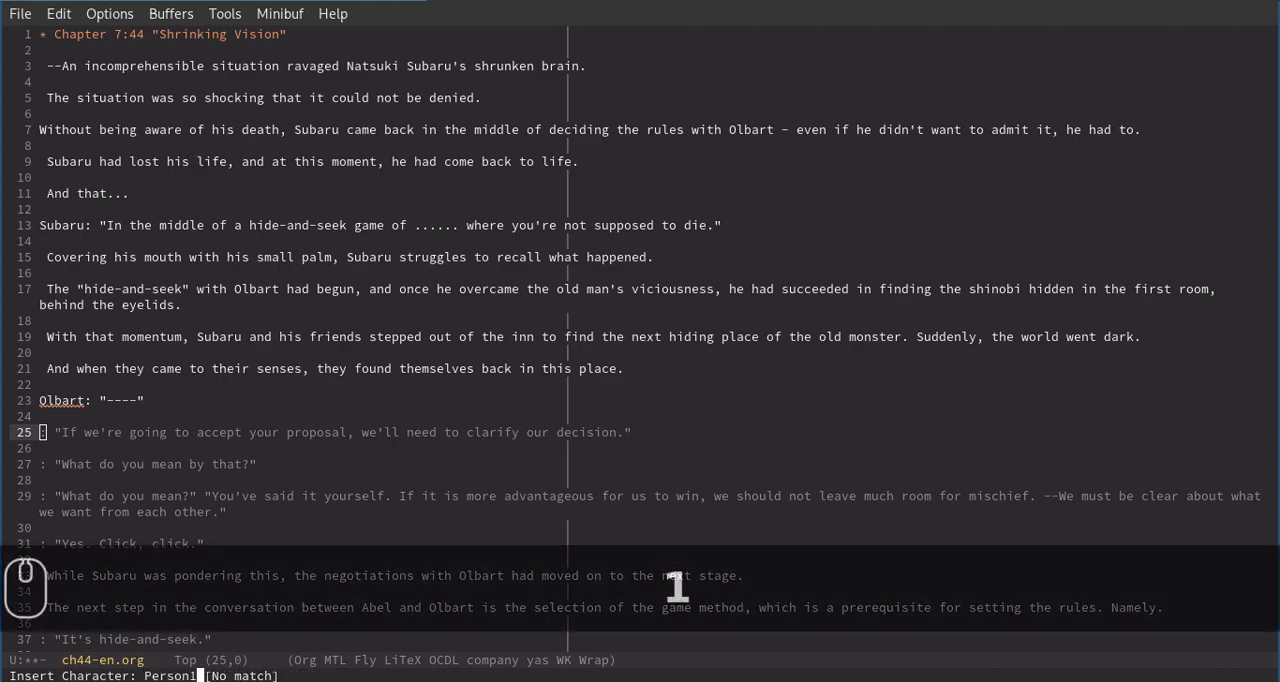
pyautogui.press('Return')
# Insert Subaru as the speaker of "What do you mean by that?" on line 27.
pyautogui.press('>')
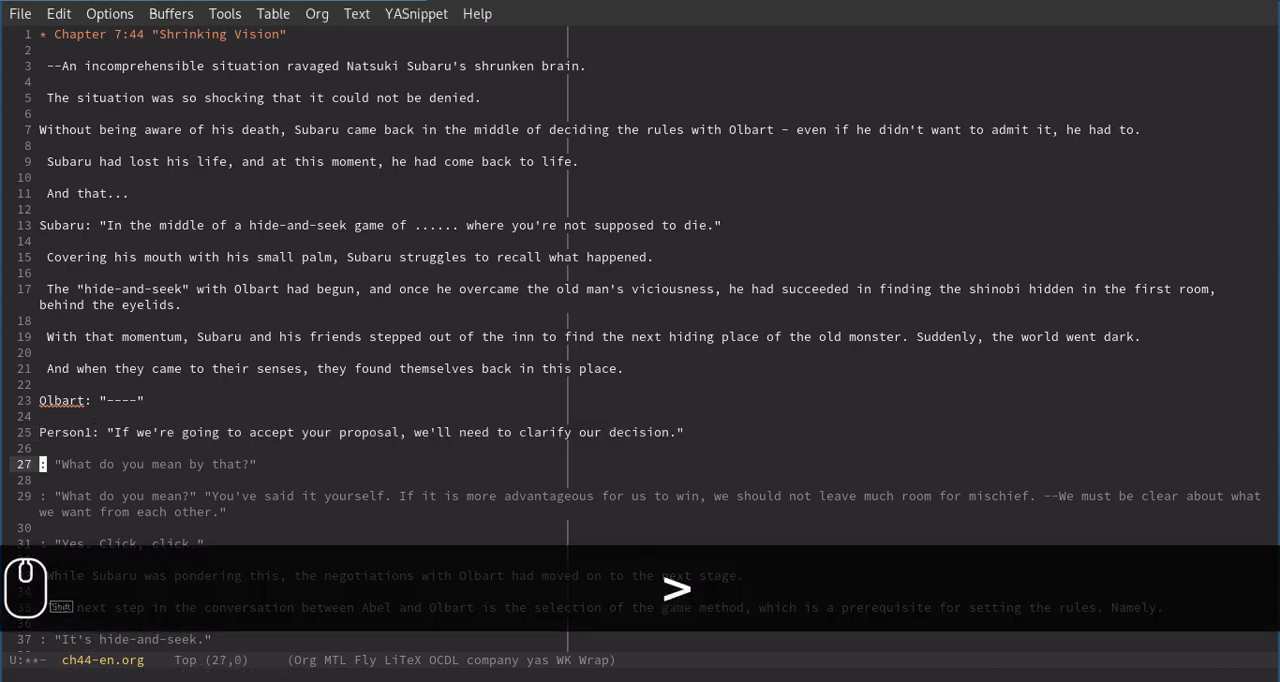
pyautogui.press('i')
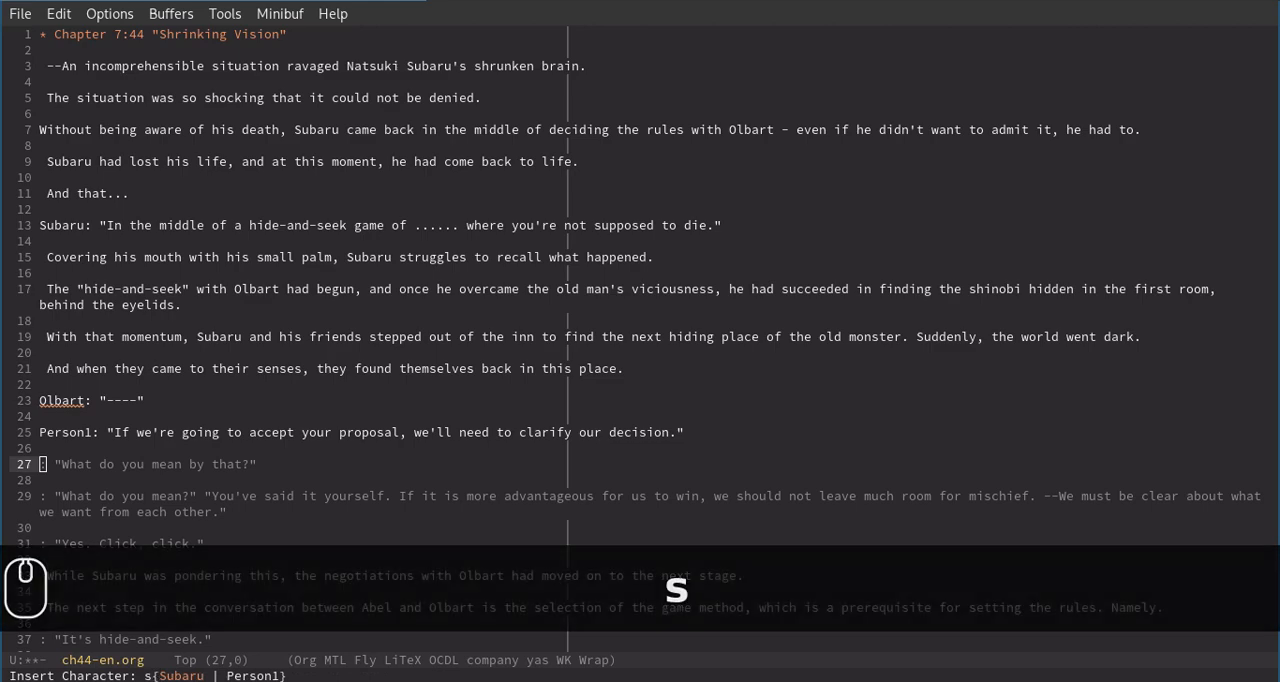
pyautogui.press('Return')
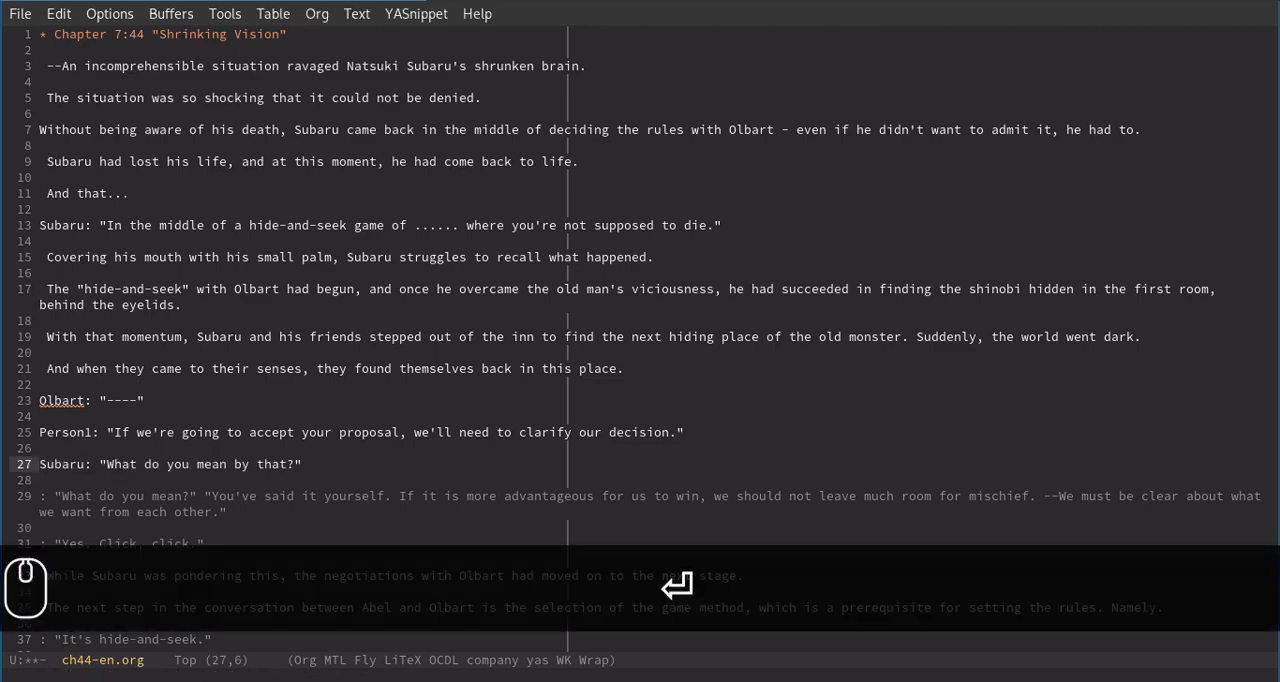
# Go back up to the blank line 24 and remove Person1 from the saved character list.
pyautogui.press('Up')
pyautogui.press('Up')
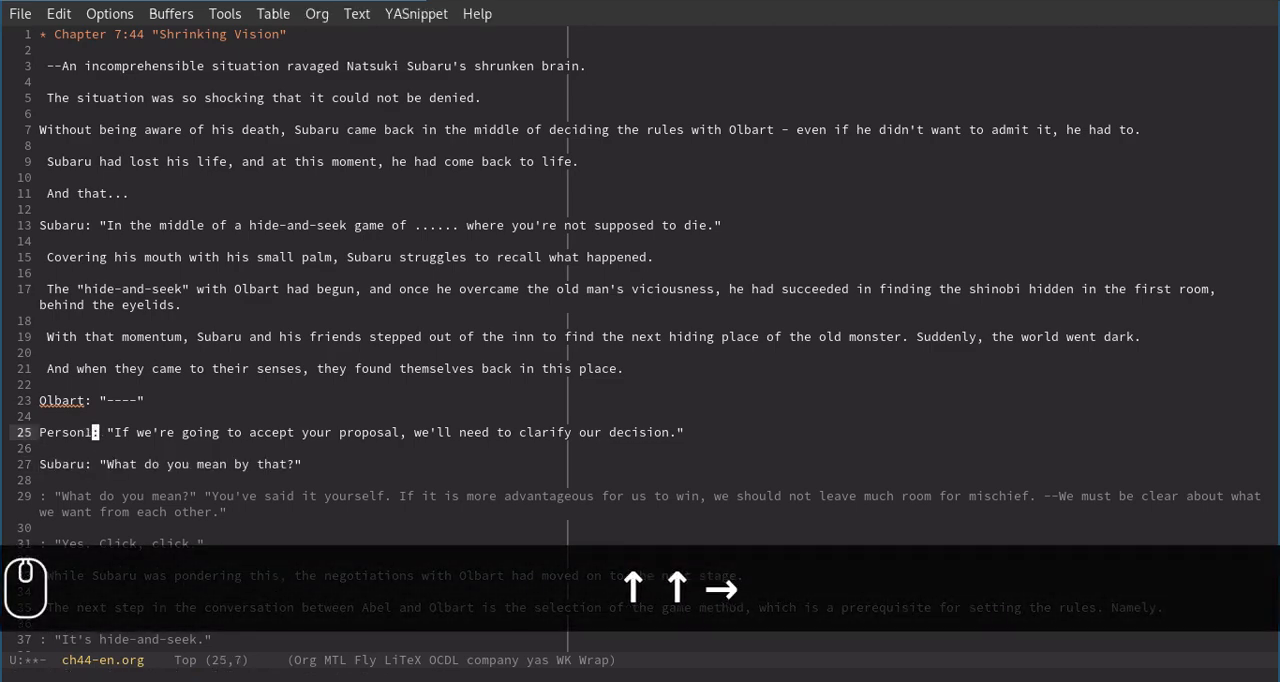
pyautogui.press('Up')
pyautogui.press('Down')
pyautogui.press('Up')
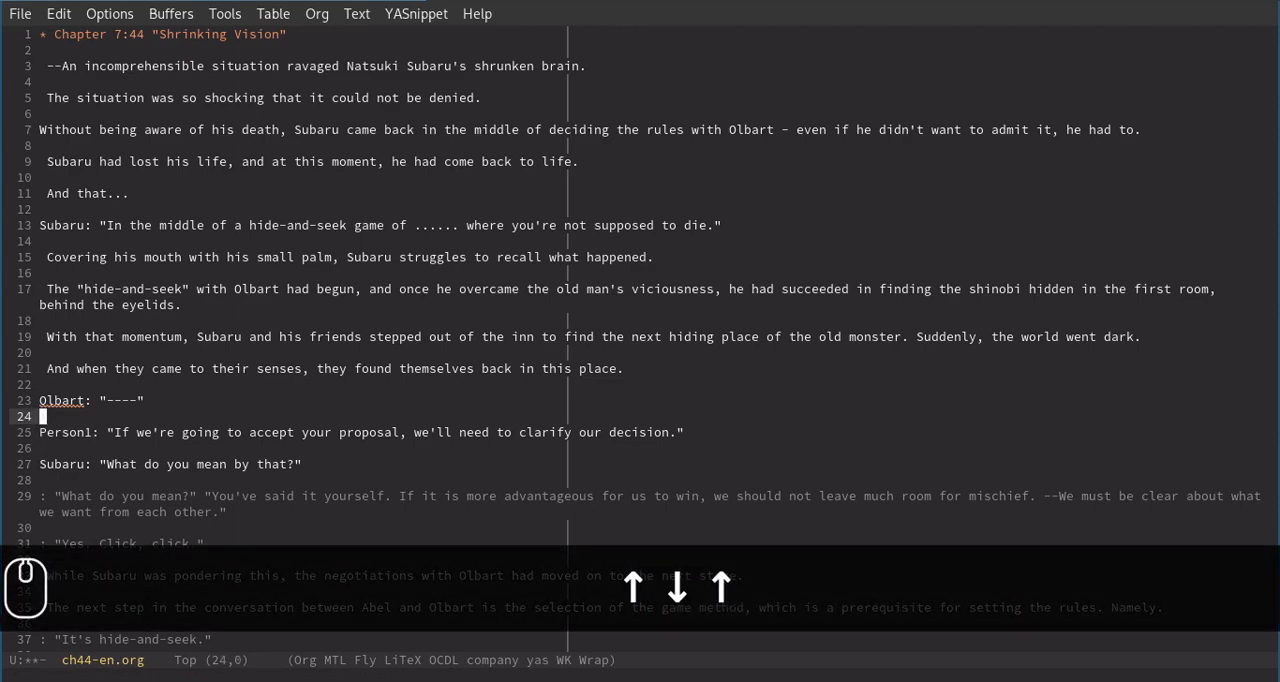
pyautogui.press('r')
pyautogui.press('Return')
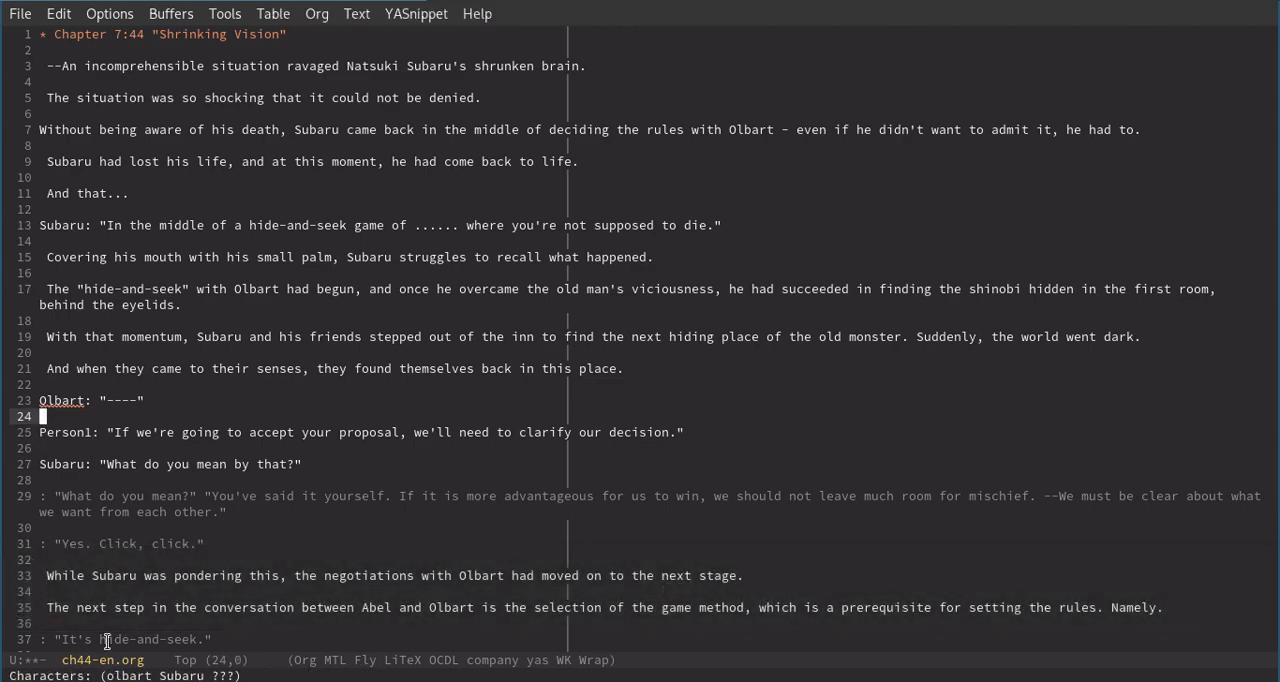
# Delete the speaker name Olbart from the dialogue on line 23, keeping the colon.
pyautogui.press('Up')
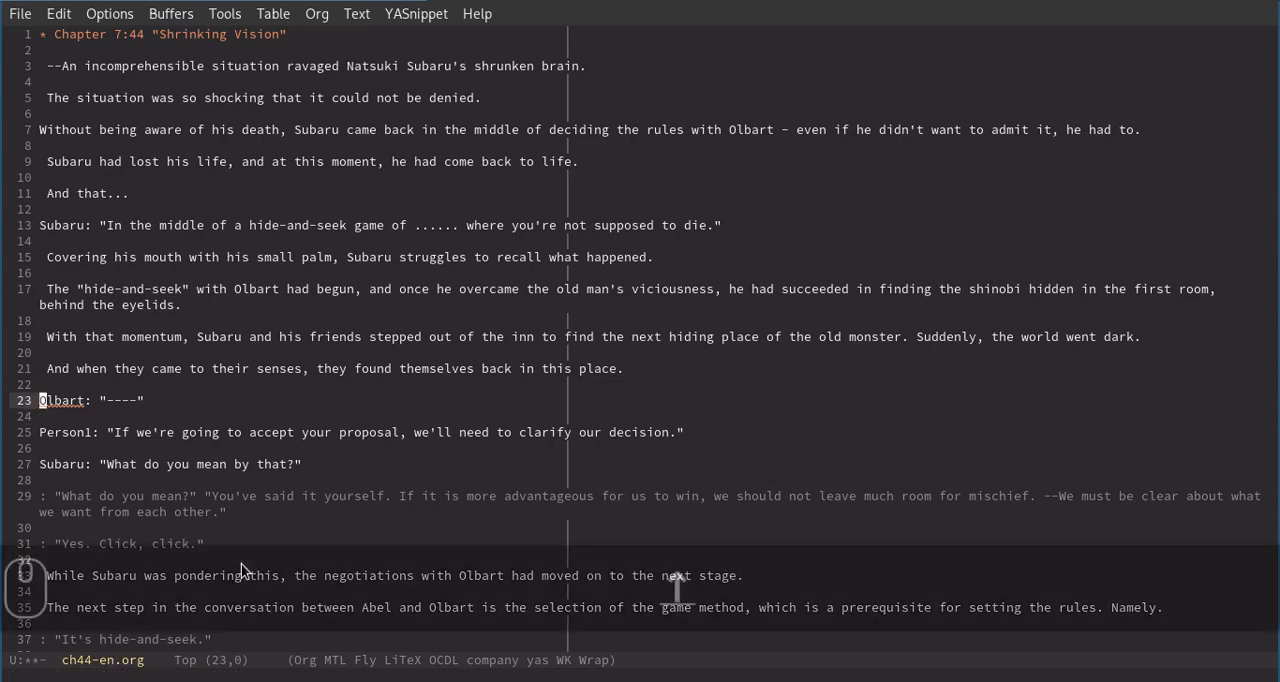
pyautogui.hotkey('ctrl', 'shift', 'Right')
pyautogui.press('BackSpace')
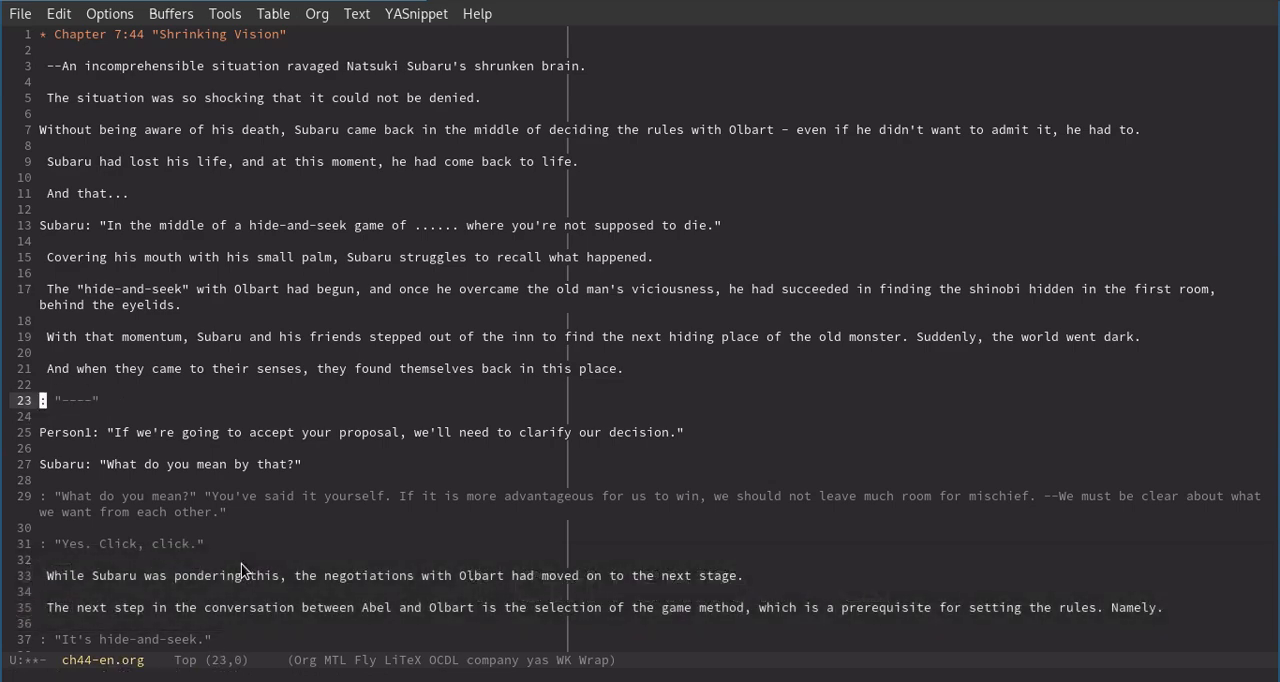
pyautogui.press('Up')
pyautogui.press('Up')
pyautogui.press('Down')
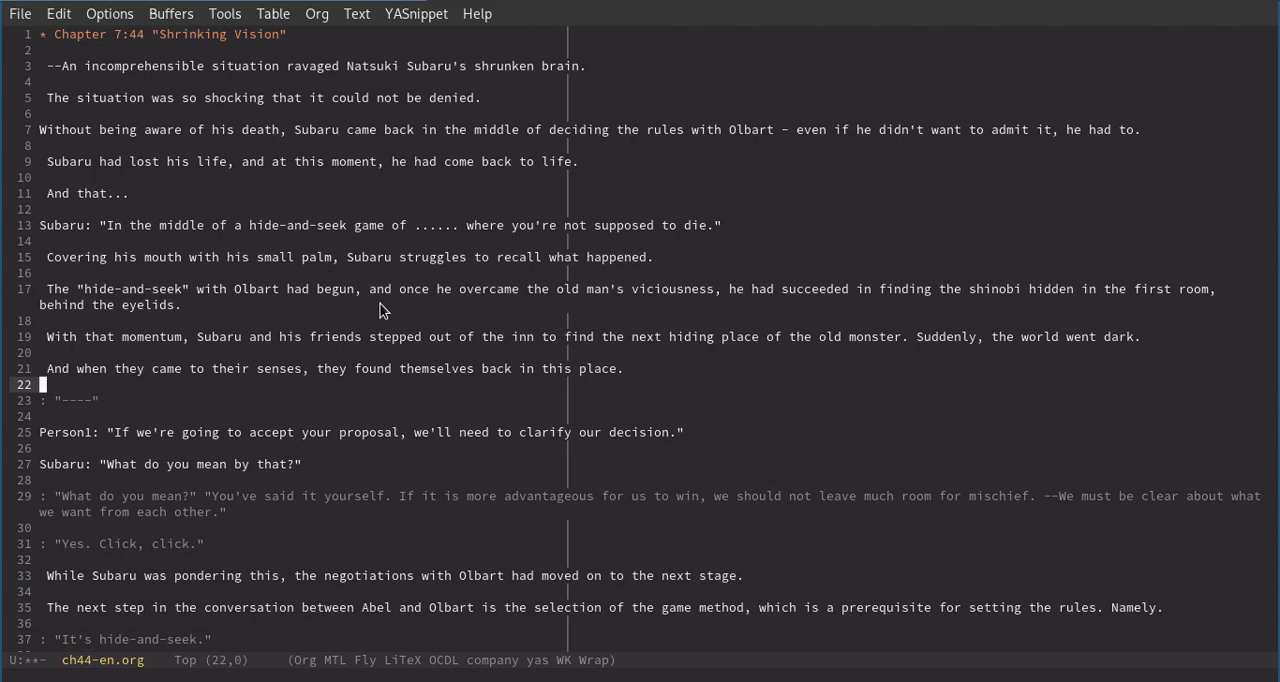
pyautogui.click(272, 389)
pyautogui.press('n')
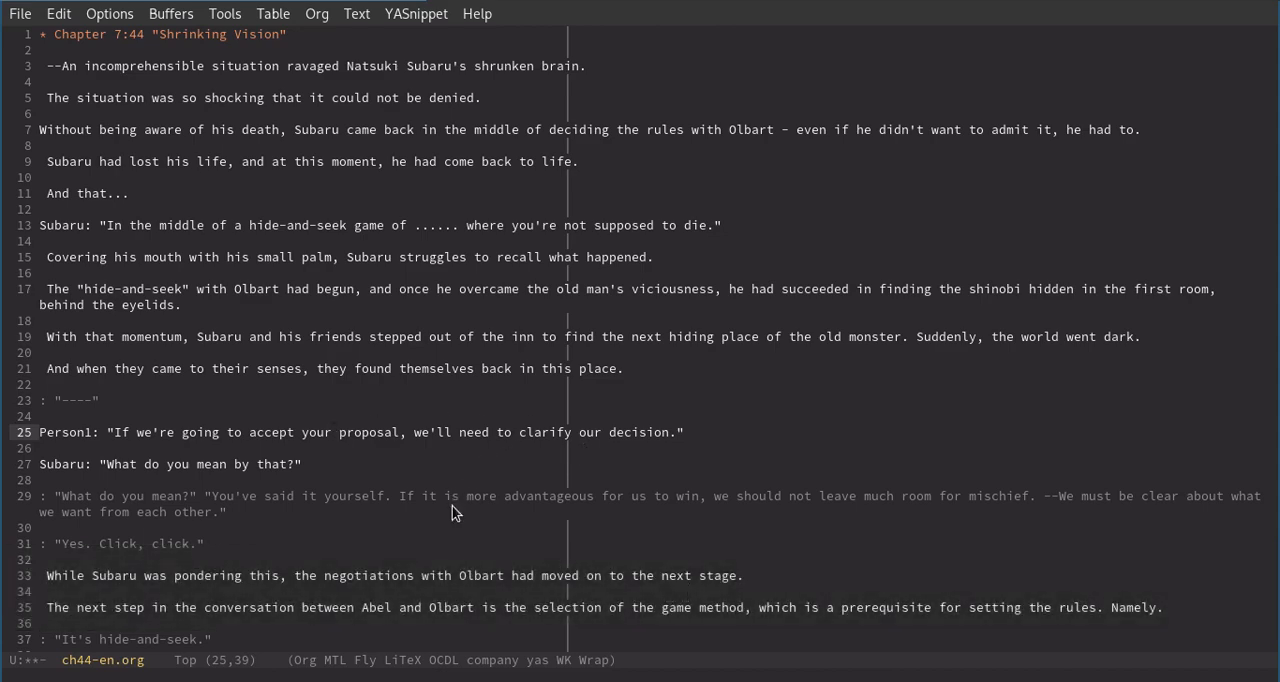
# Convert both occurrences of "is" on line 35 to the past tense "was".
pyautogui.scroll(-3, 382, 494)
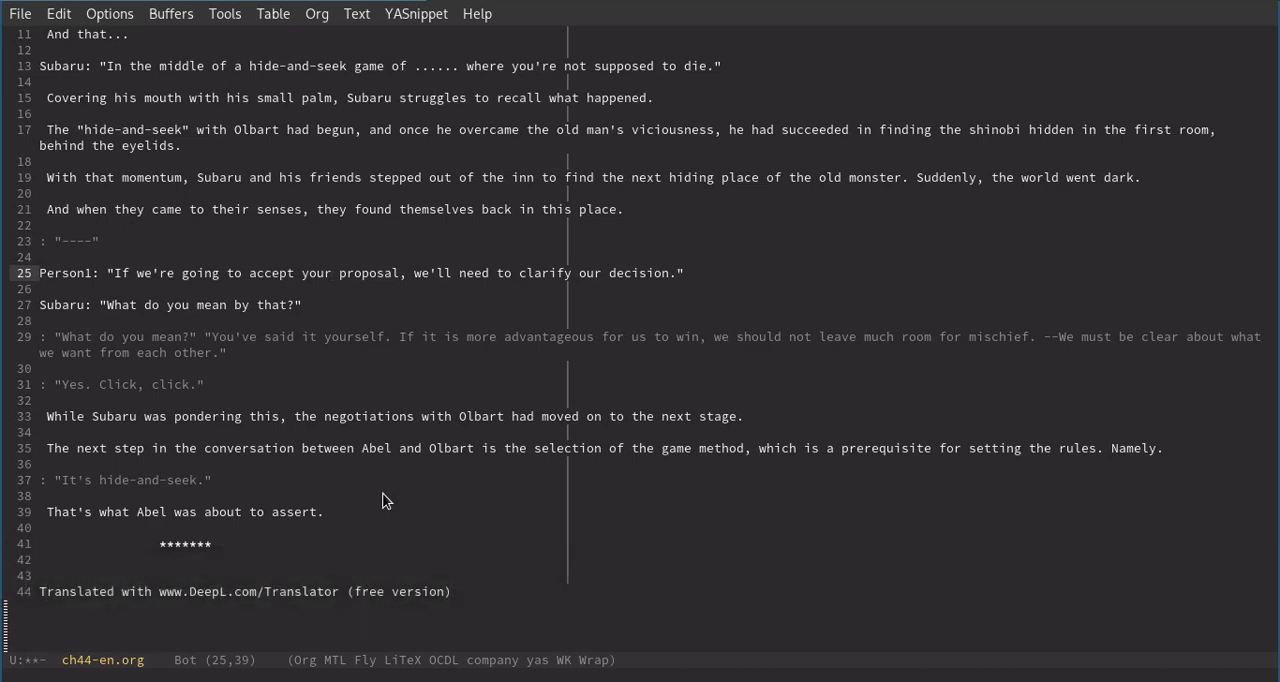
pyautogui.click(503, 455)
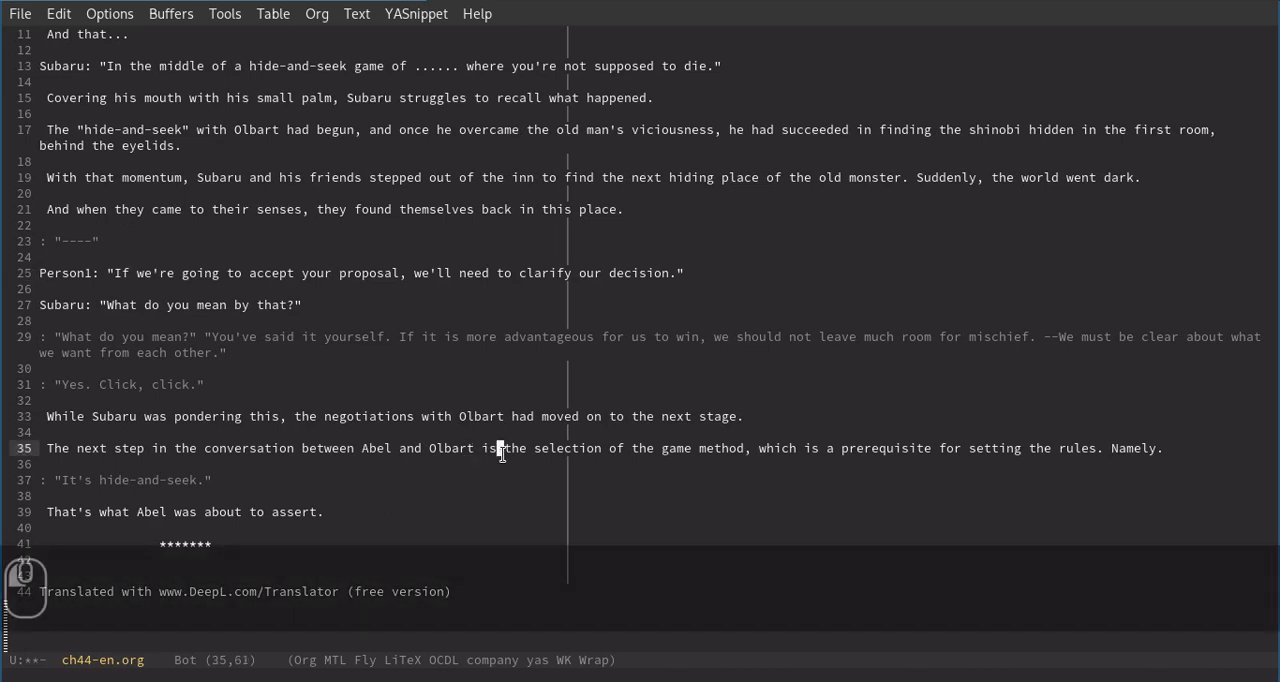
pyautogui.press('v')
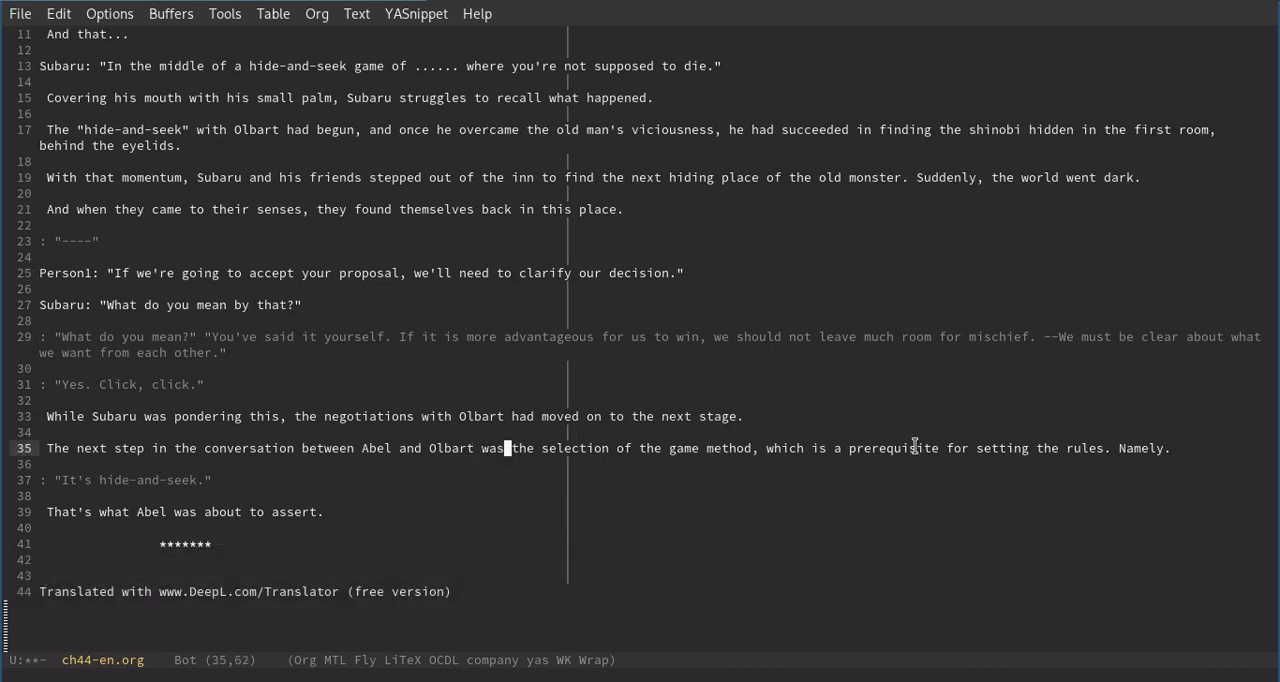
pyautogui.click(828, 450)
pyautogui.press('v')
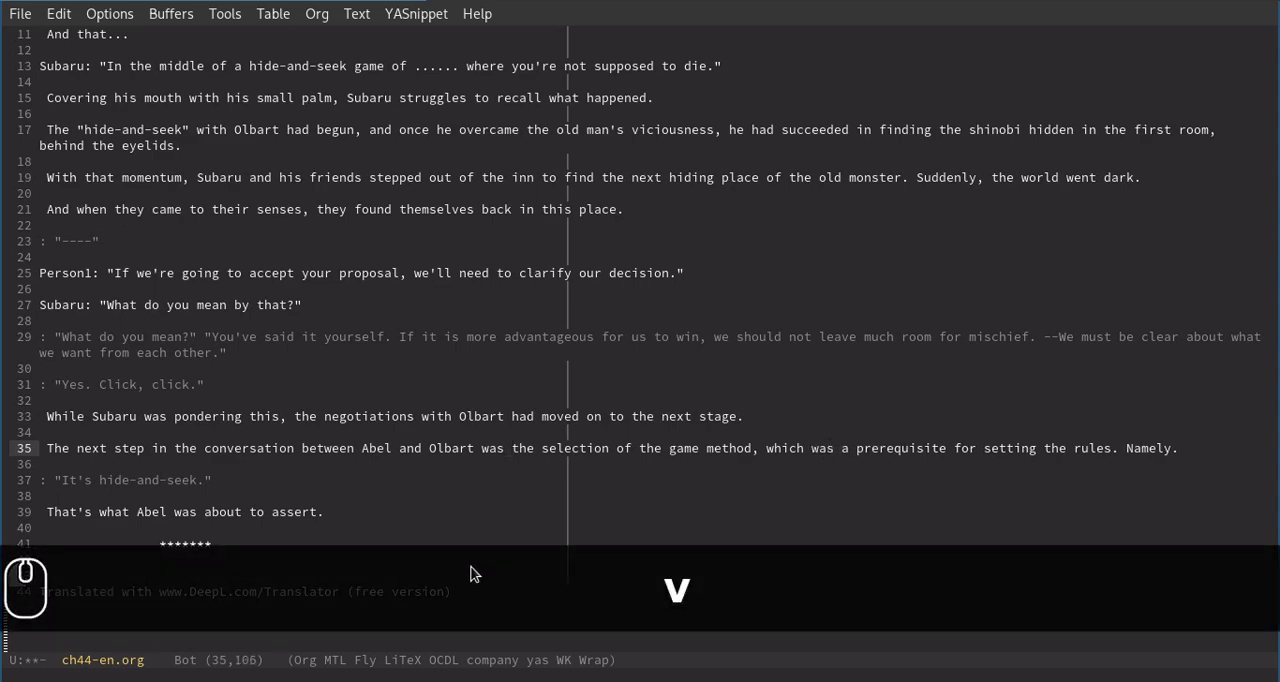
# Expand the contraction "That's" on line 39 and put its verb in the past tense, giving "that was".
pyautogui.scroll(-1, 442, 520)
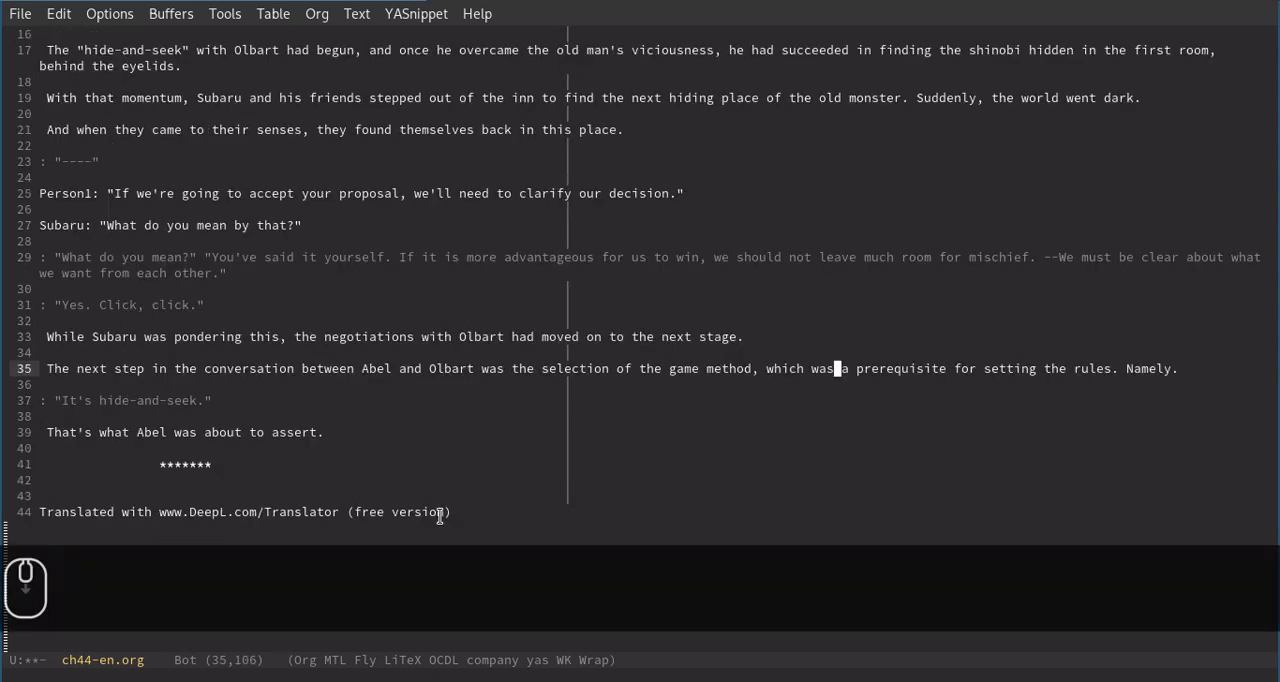
pyautogui.click(94, 434)
pyautogui.press('w')
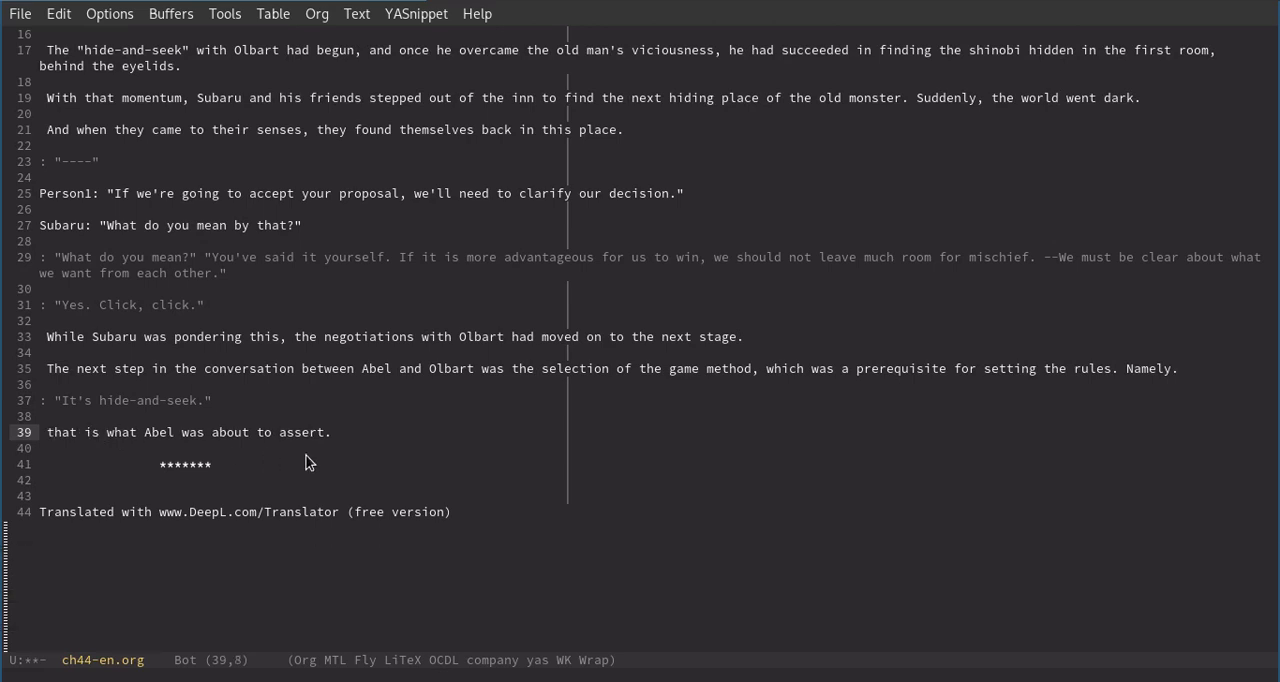
pyautogui.press('v')
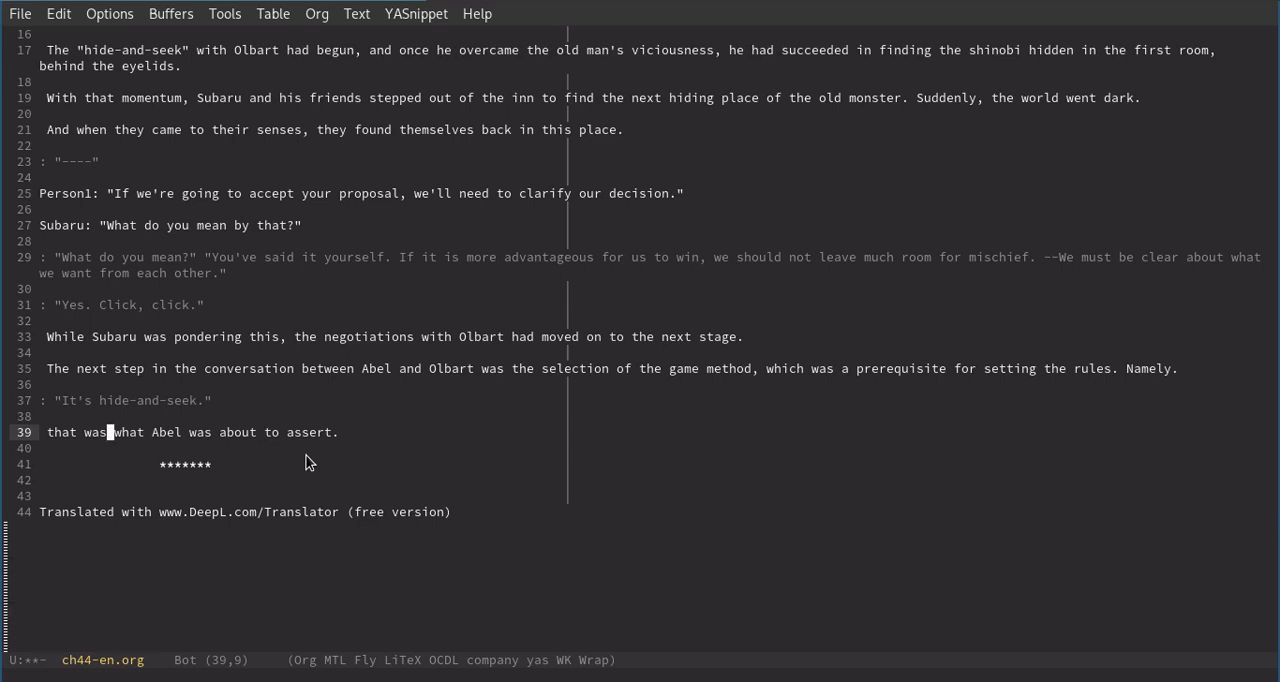
# Try upper and lower case on the word "that" starting line 39, and leave it capitalized as "That".
pyautogui.press('Left')
pyautogui.press('Left')
pyautogui.press('Left')
pyautogui.press('Left')
pyautogui.press('Left')
pyautogui.press('Left')
pyautogui.press('Left')
pyautogui.press('Left')
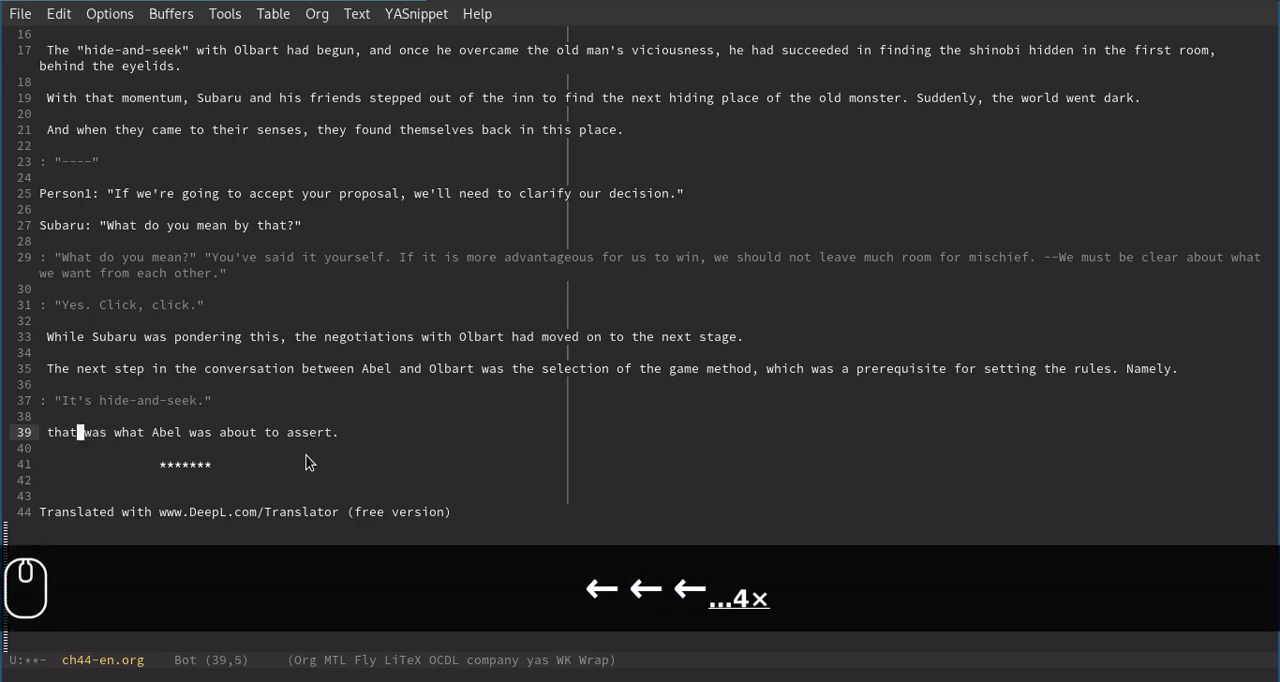
pyautogui.hotkey('alt', 'c')
pyautogui.press('u')
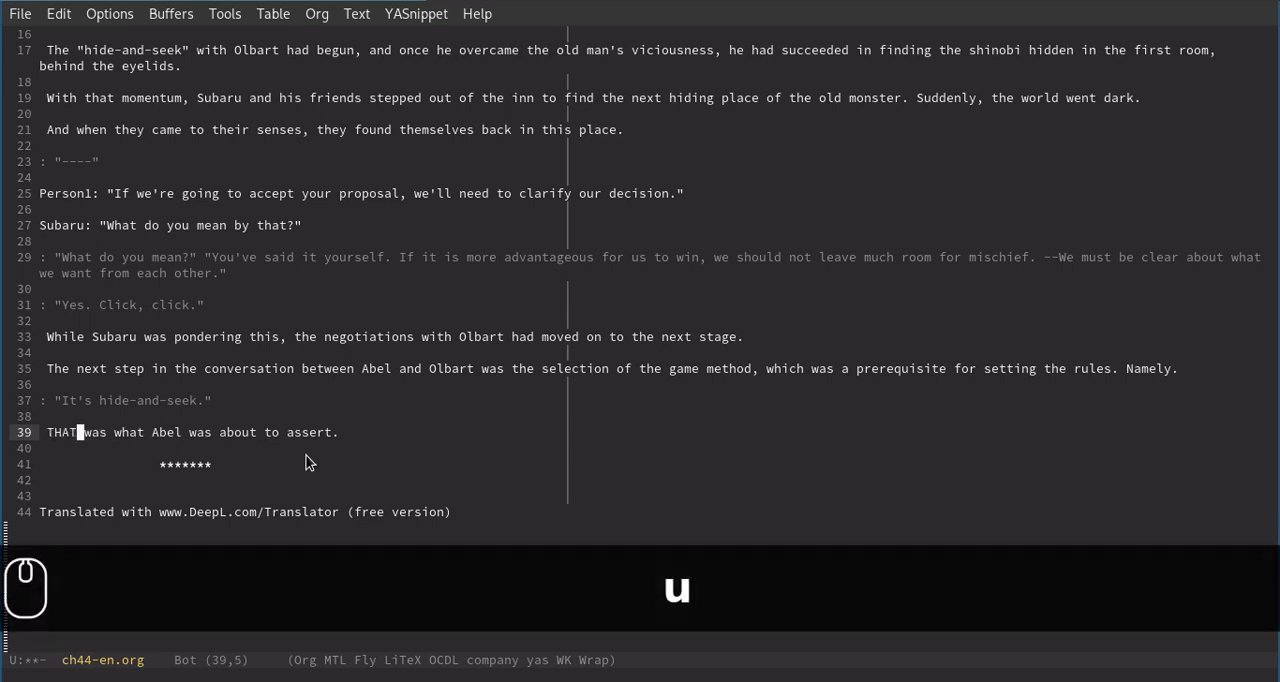
pyautogui.press('d')
pyautogui.hotkey('alt', 'c')
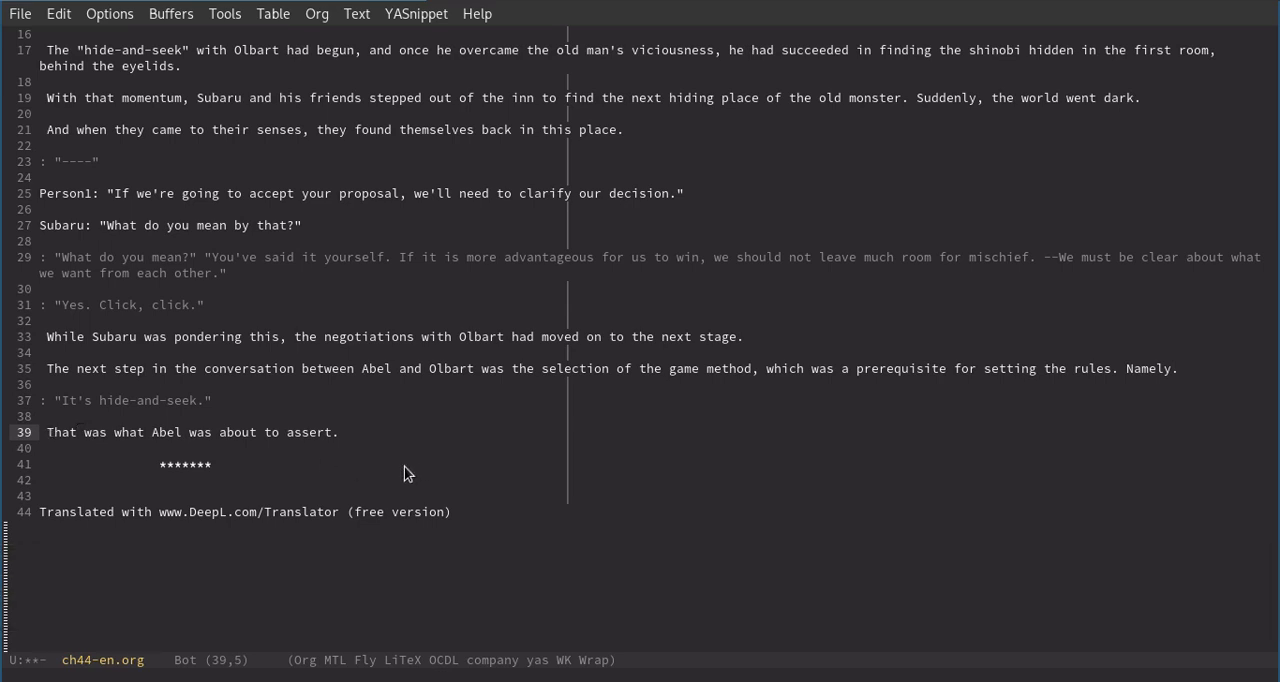
# Delete the DeepL attribution and blank lines below the asterisks, and place the cursor at the end of line 11.
pyautogui.click(371, 481)
pyautogui.click(260, 480)
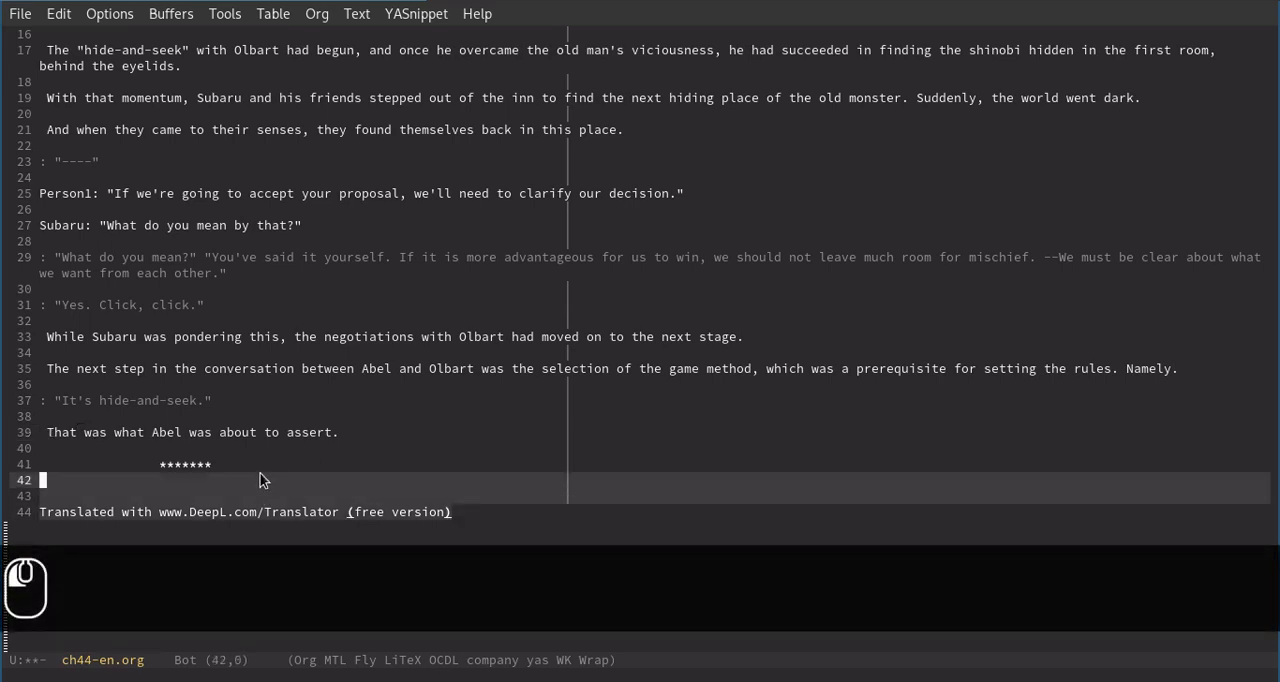
pyautogui.press('BackSpace')
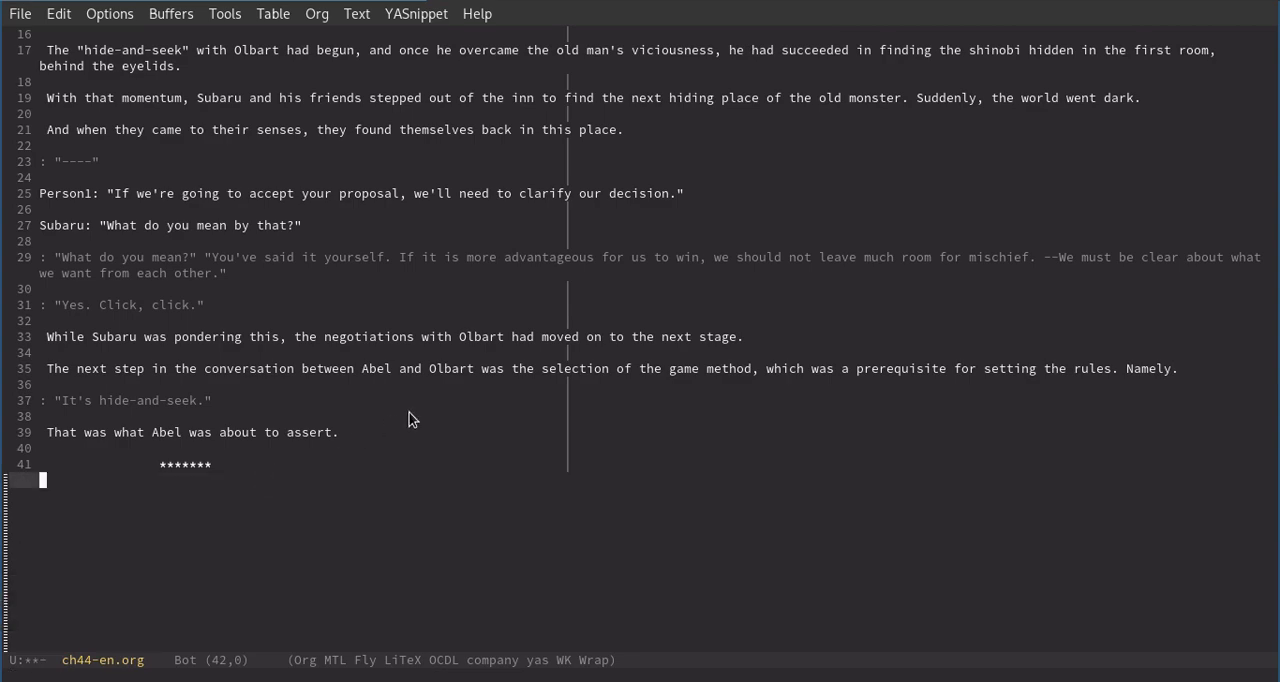
pyautogui.scroll(4, 410, 418)
pyautogui.click(300, 194)
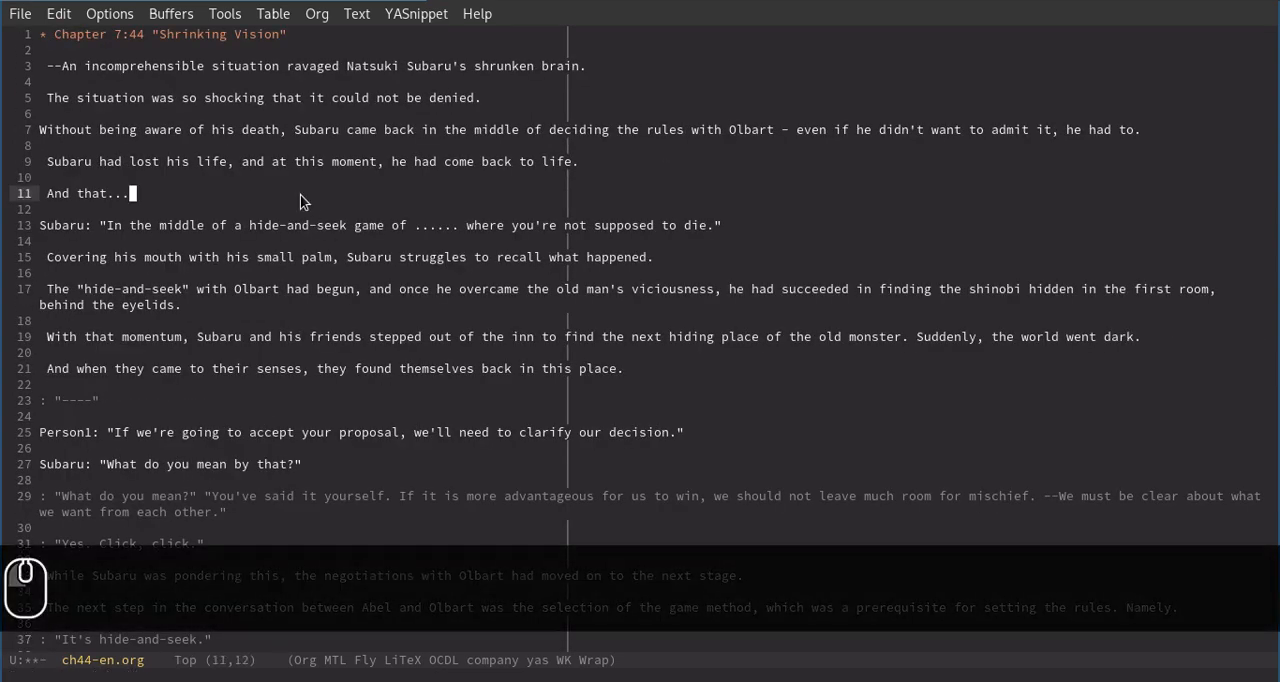
# Switch to the browser and examine the pronoun, character-name and honorific lists in mtl-edit-mode.el on GitHub.
pyautogui.press('super+1')
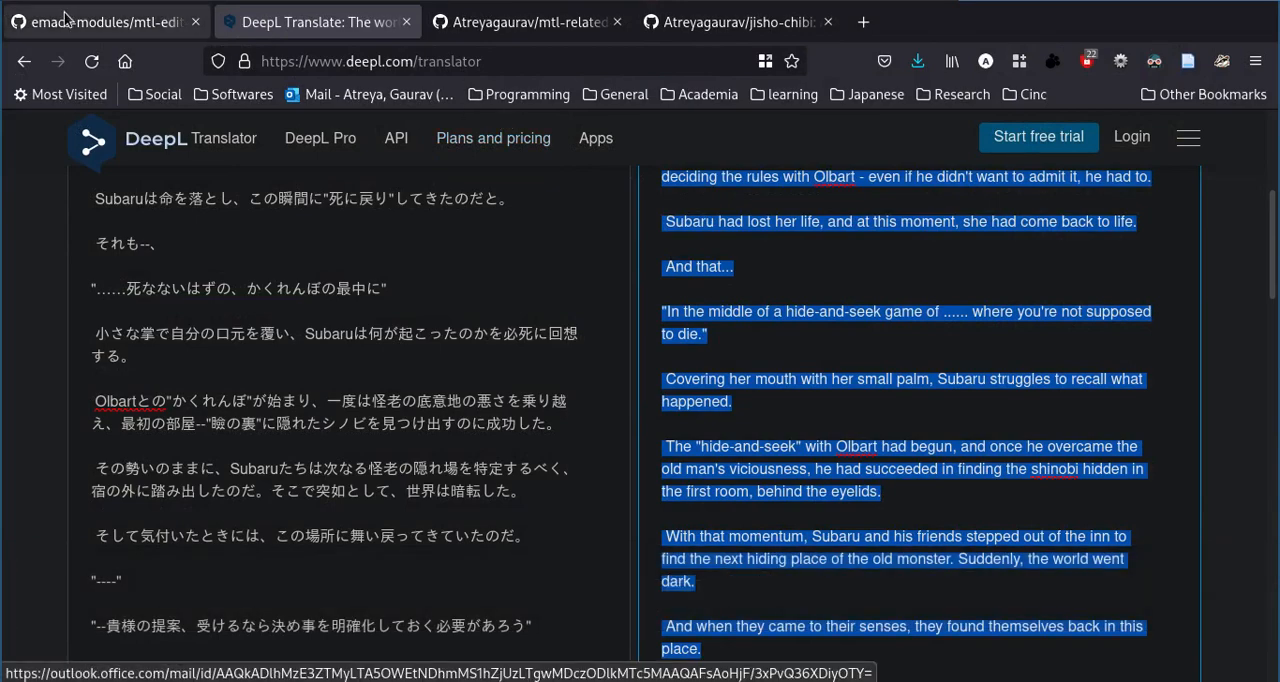
pyautogui.click(147, 22)
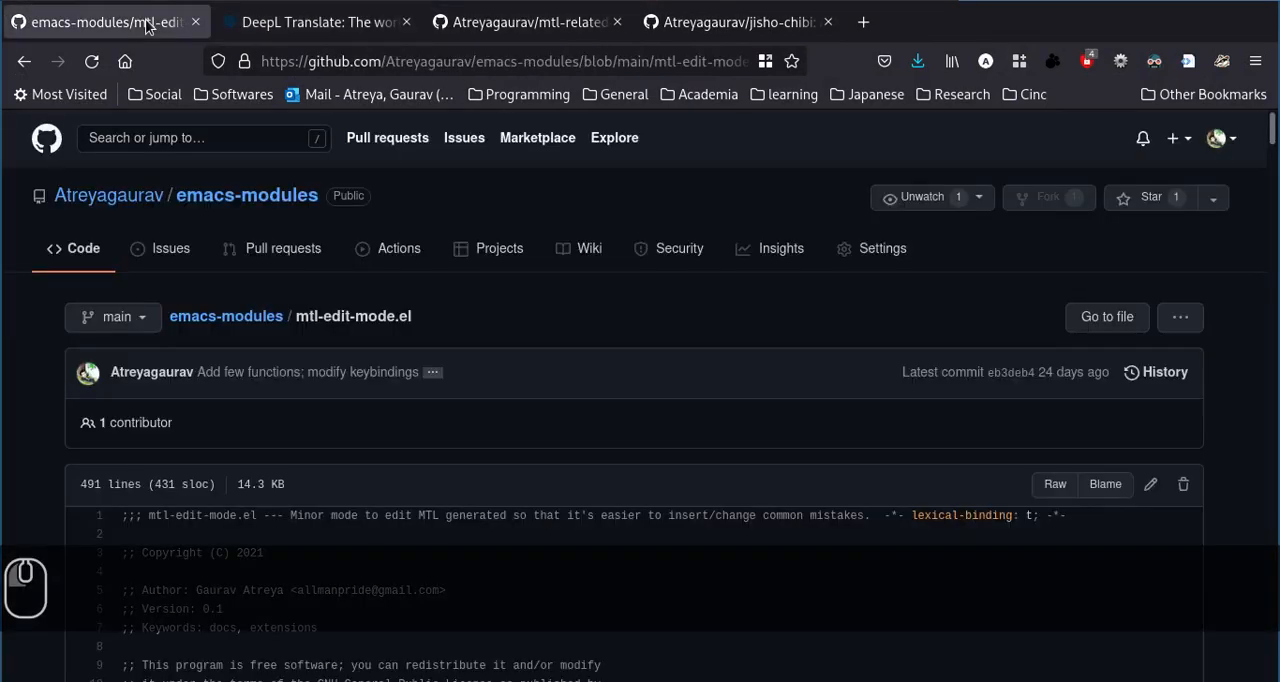
pyautogui.scroll(-15, 37, 397)
pyautogui.scroll(5, 37, 397)
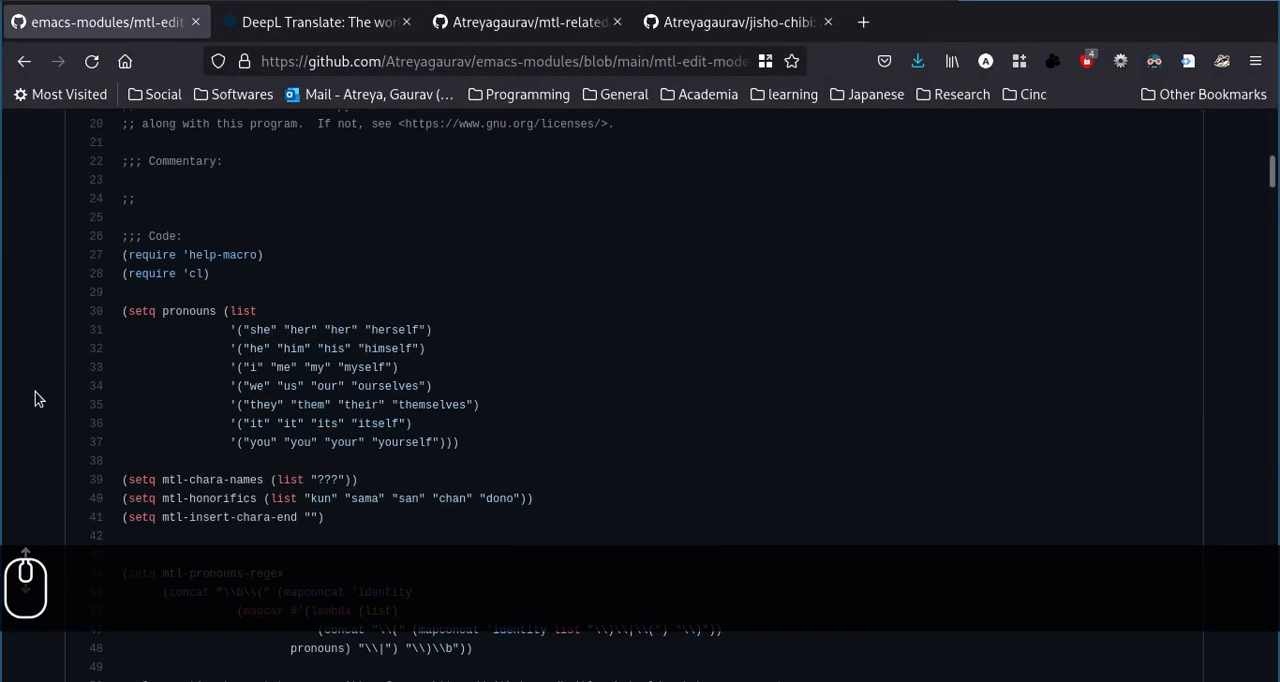
pyautogui.scroll(-4, 351, 374)
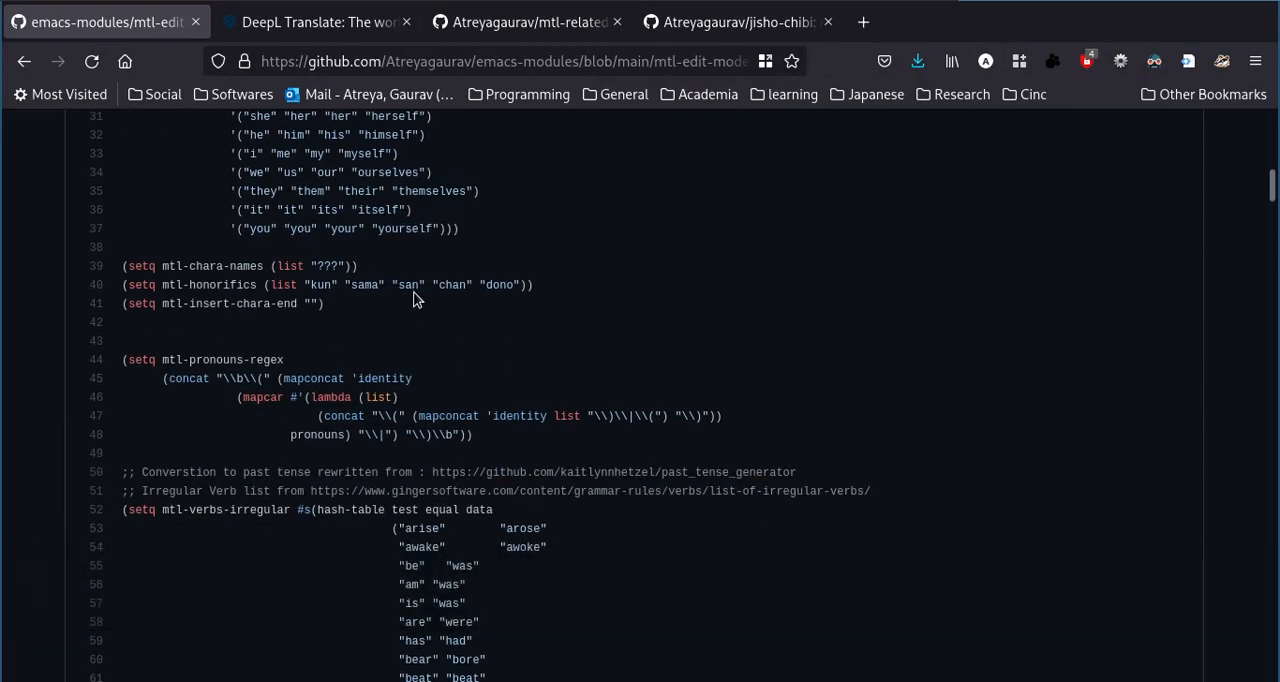
# Switch to Emacs and insert the honorific "chan" after "Subaru" on line 15.
pyautogui.press('super+2')
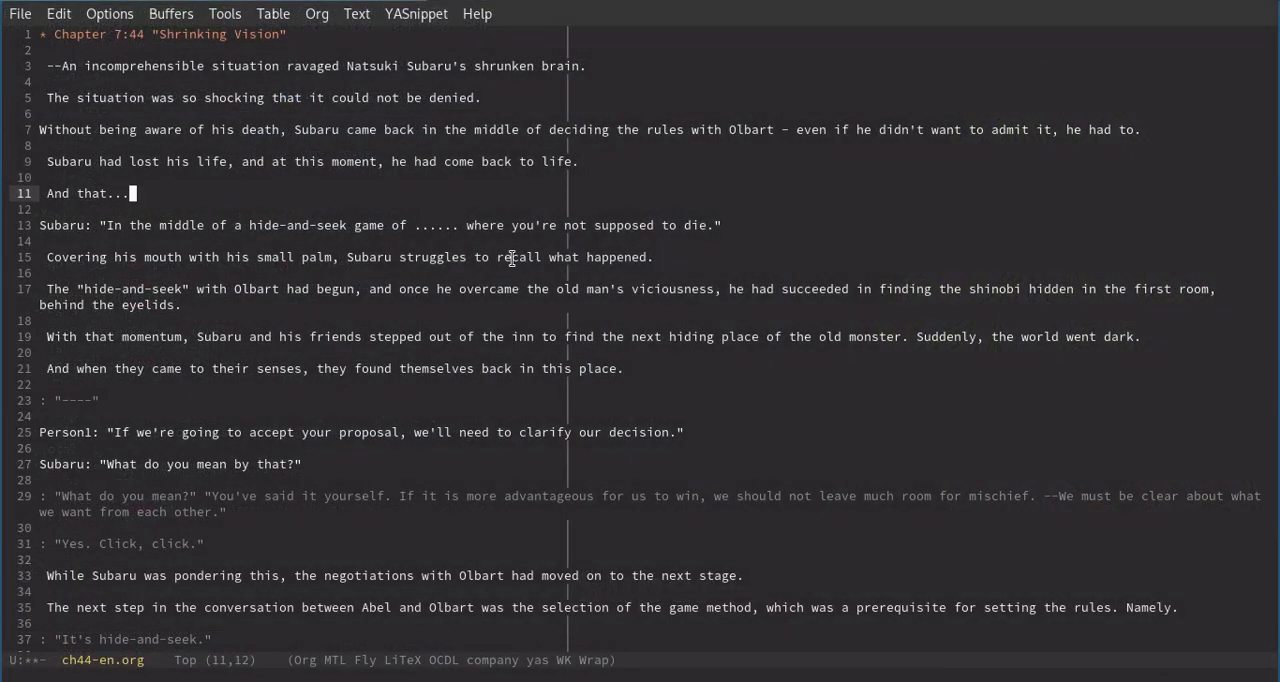
pyautogui.click(397, 258)
pyautogui.press('-')
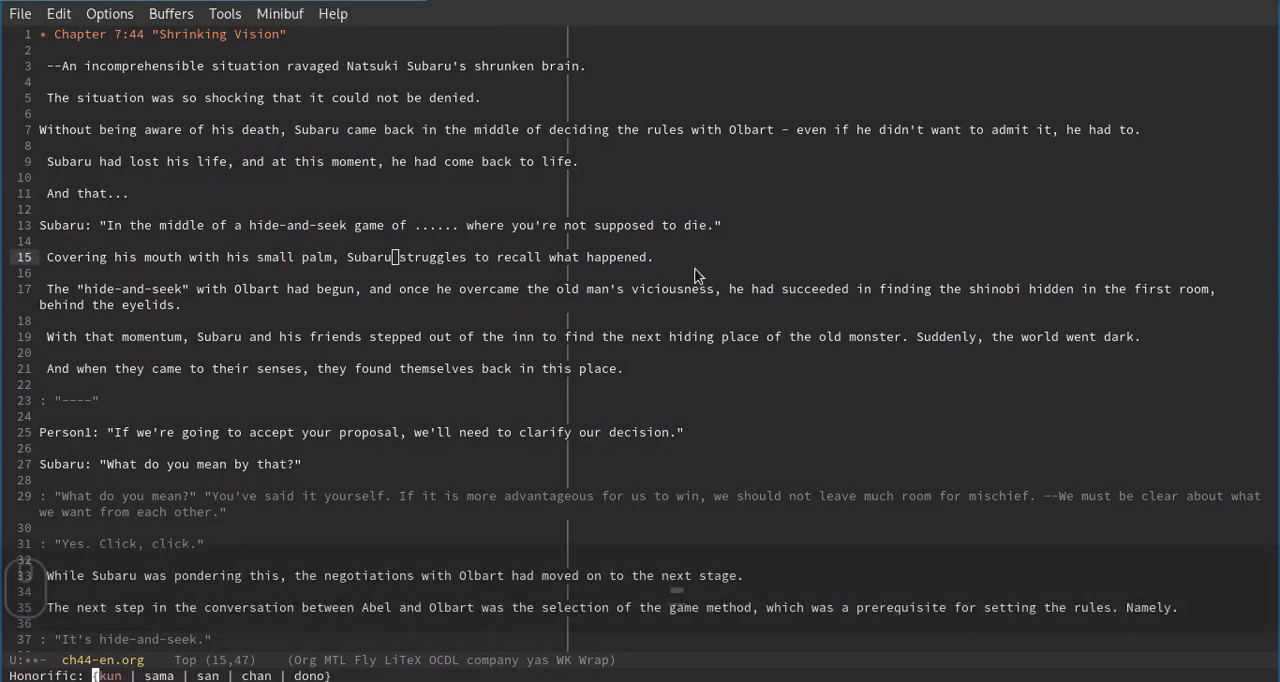
pyautogui.press('Right')
pyautogui.press('Right')
pyautogui.press('Right')
pyautogui.press('Return')
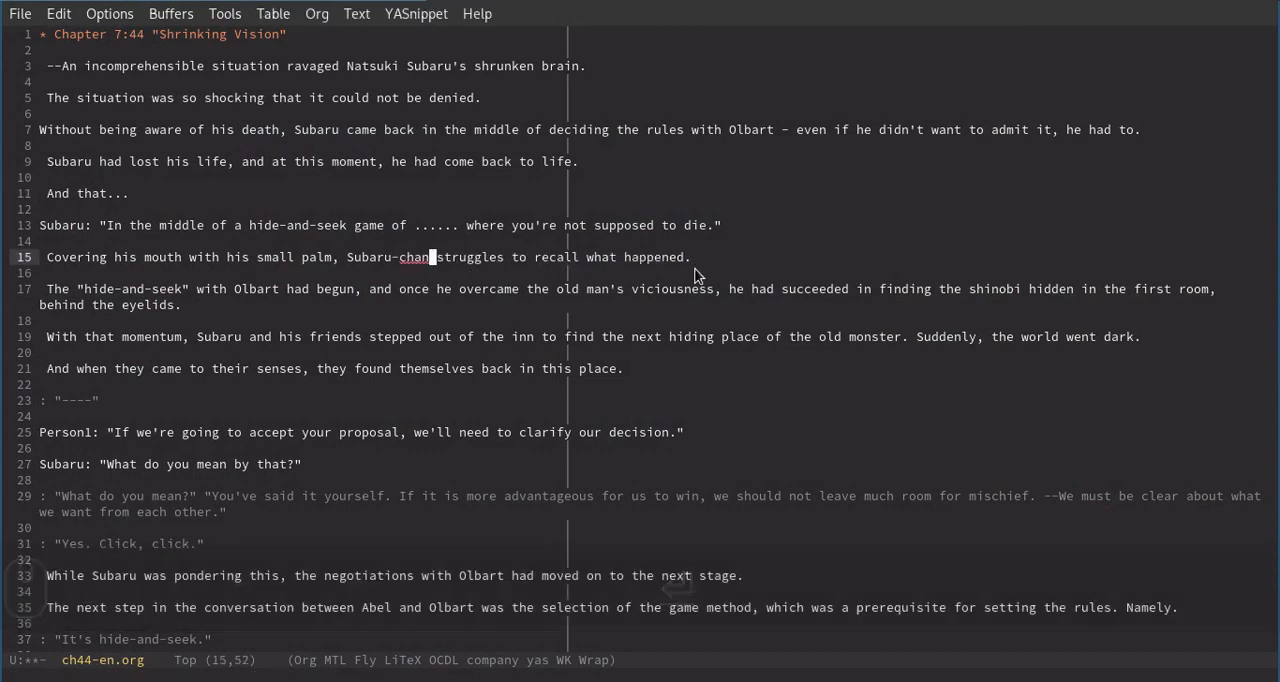
# Replace the honorific after "Subaru" on line 15 with "kun".
pyautogui.press('BackSpace')
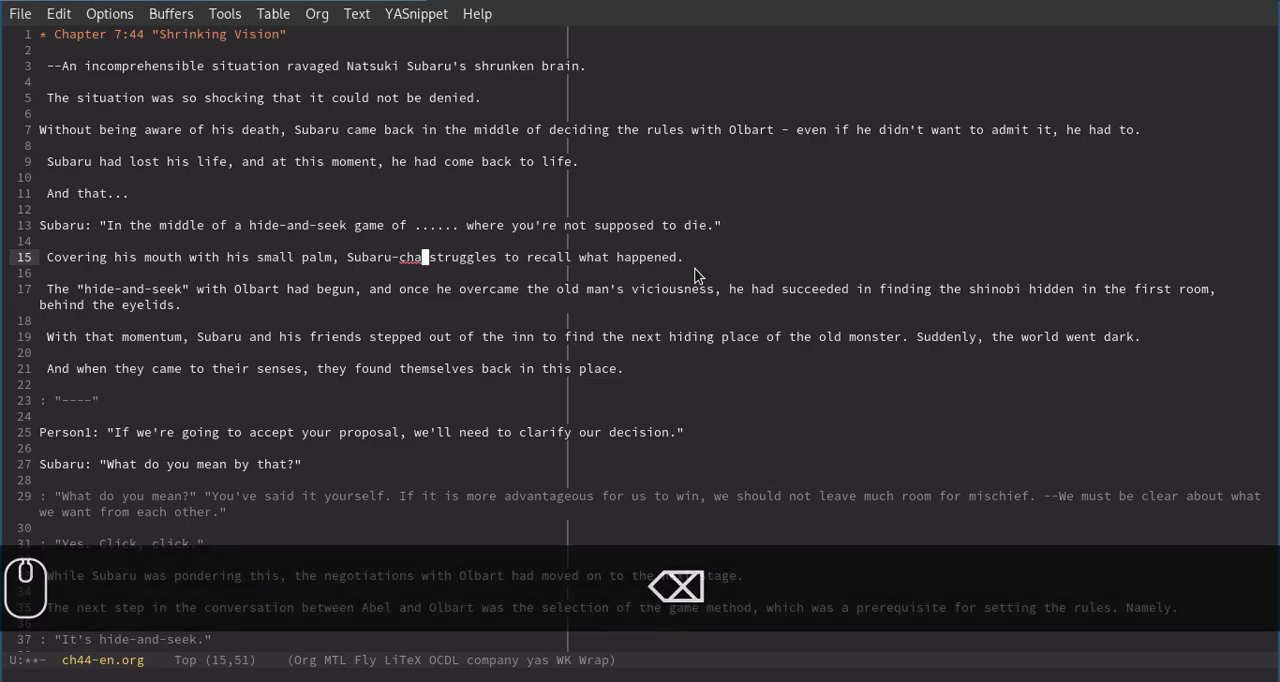
pyautogui.hotkey('ctrl', 'BackSpace')
pyautogui.press('BackSpace')
pyautogui.press('-')
pyautogui.press('Return')
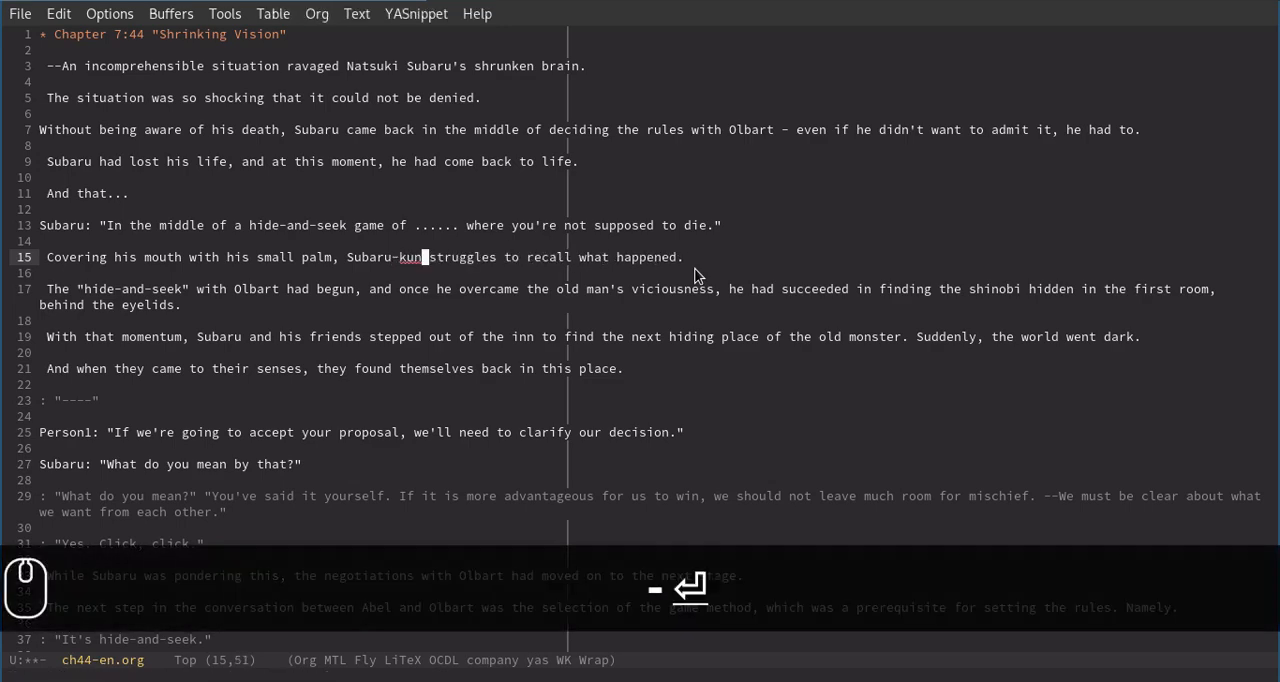
# Switch to the browser and look through the verb list, interactive functions and key bindings in mtl-edit-mode.el.
pyautogui.press('super+1')
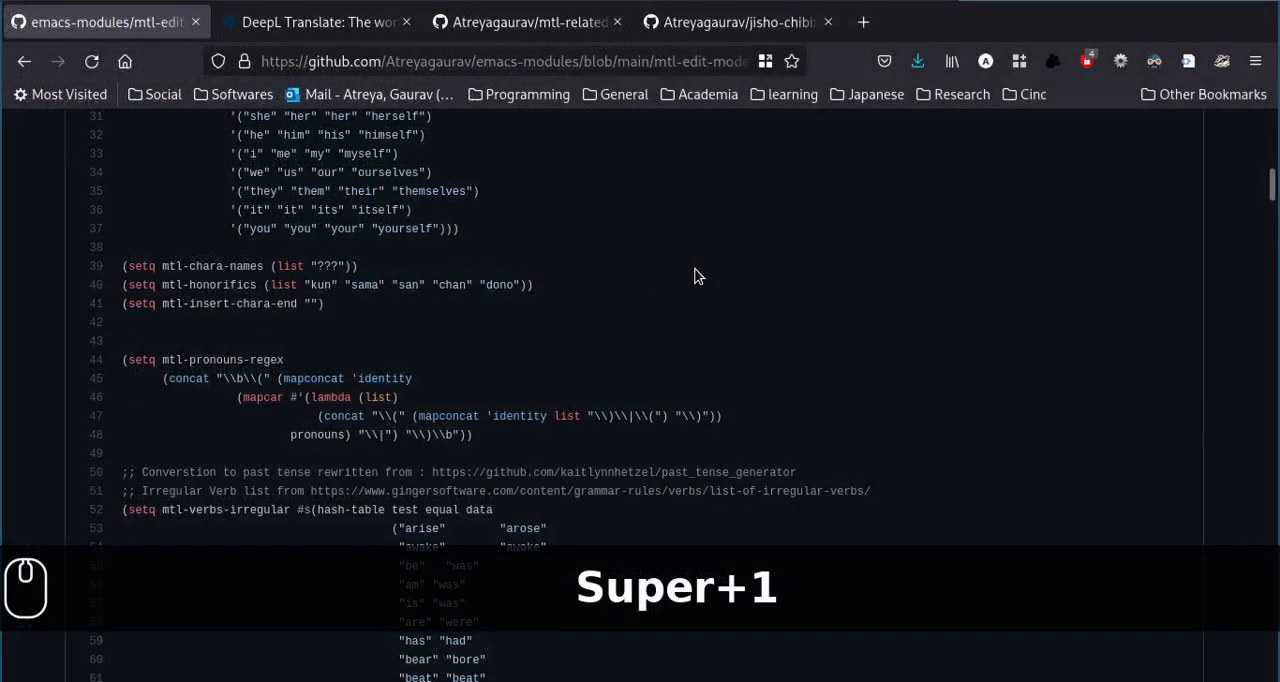
pyautogui.scroll(-20, 473, 365)
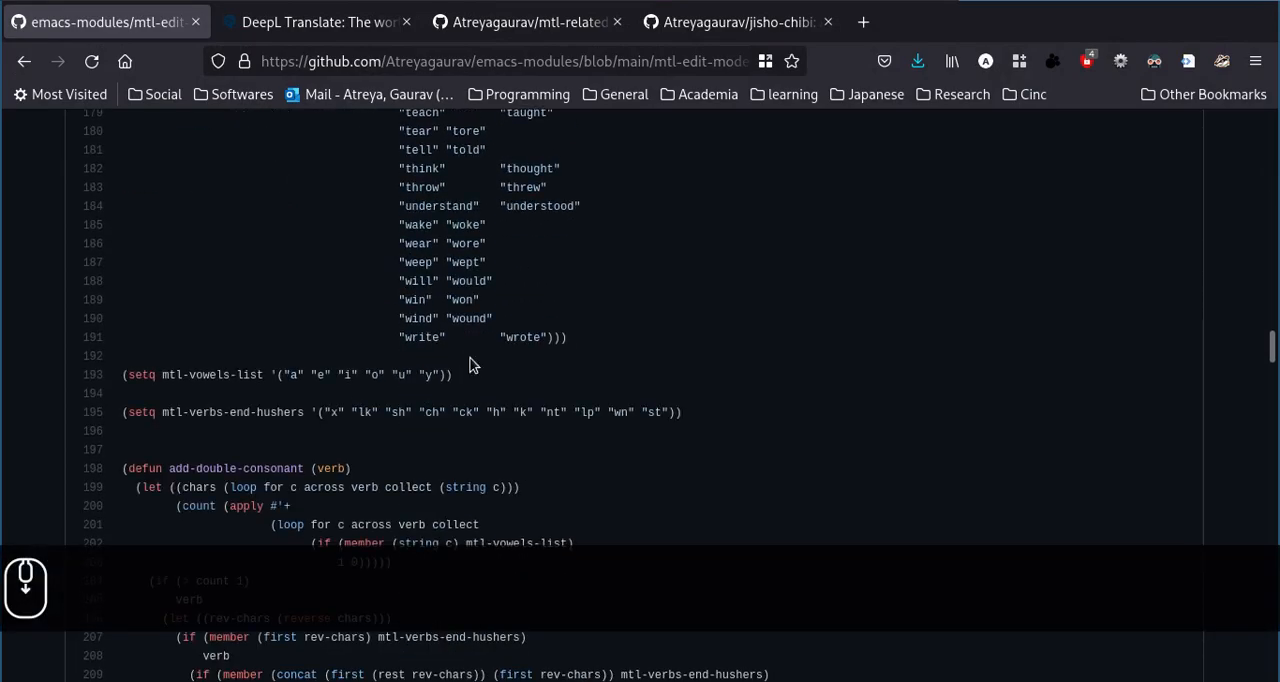
pyautogui.scroll(6, 473, 365)
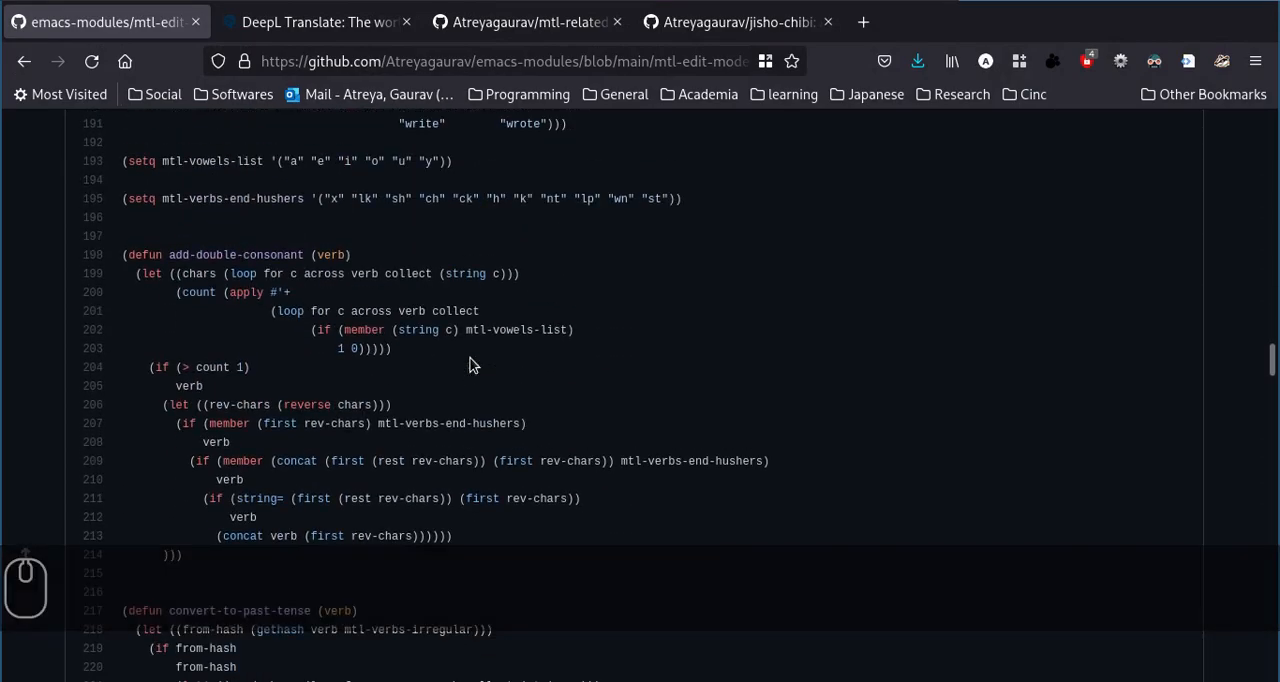
pyautogui.scroll(-20, 473, 365)
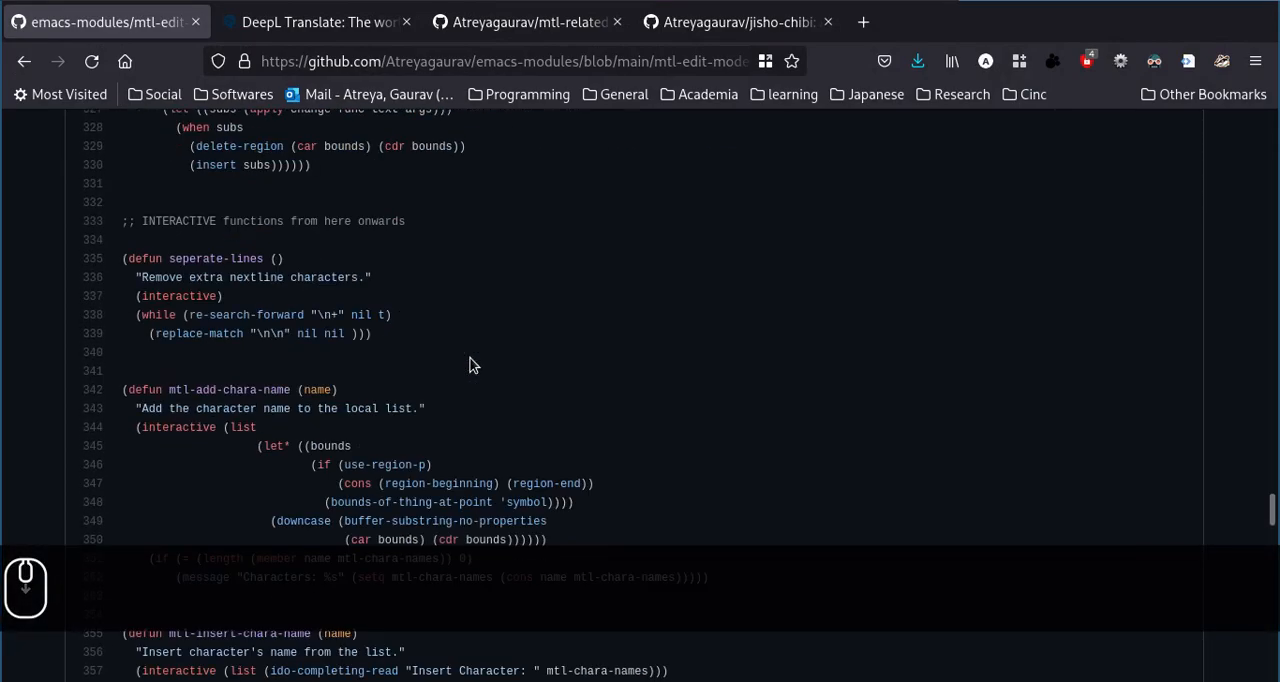
pyautogui.scroll(-20, 473, 365)
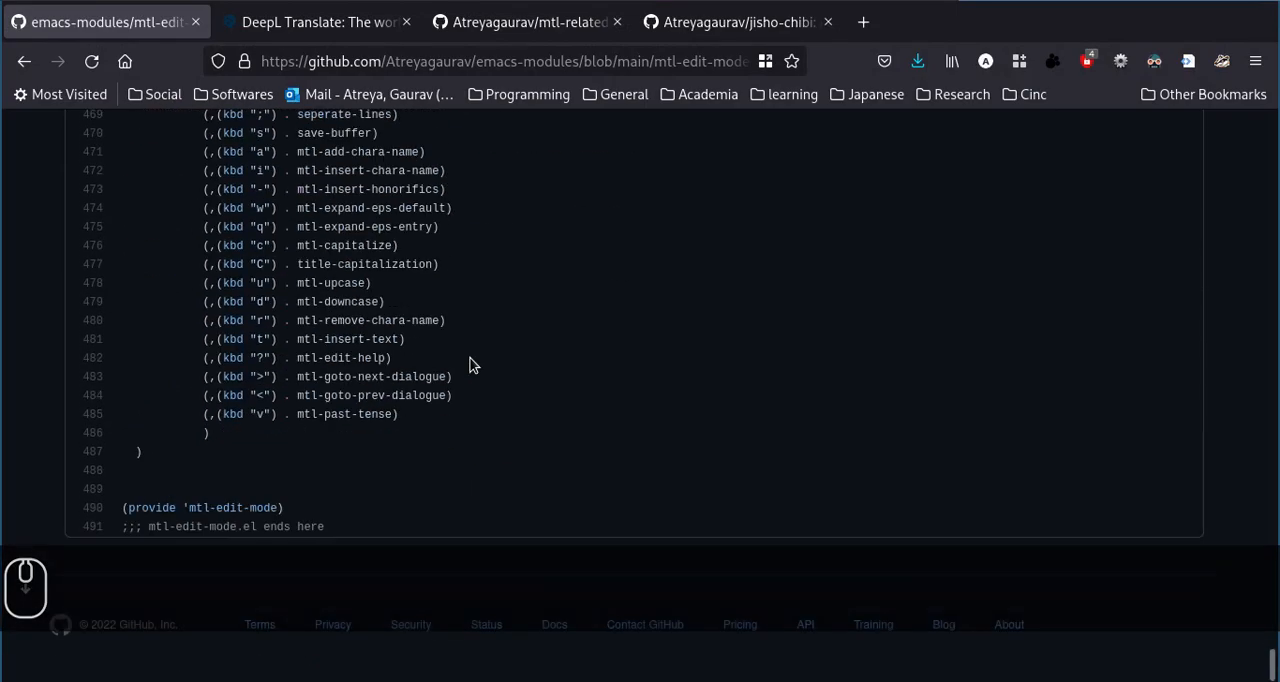
# Switch to Emacs, insert five extra blank lines below "And that..." on line 11, and place the cursor on line 10.
pyautogui.press('super+2')
pyautogui.click(252, 208)
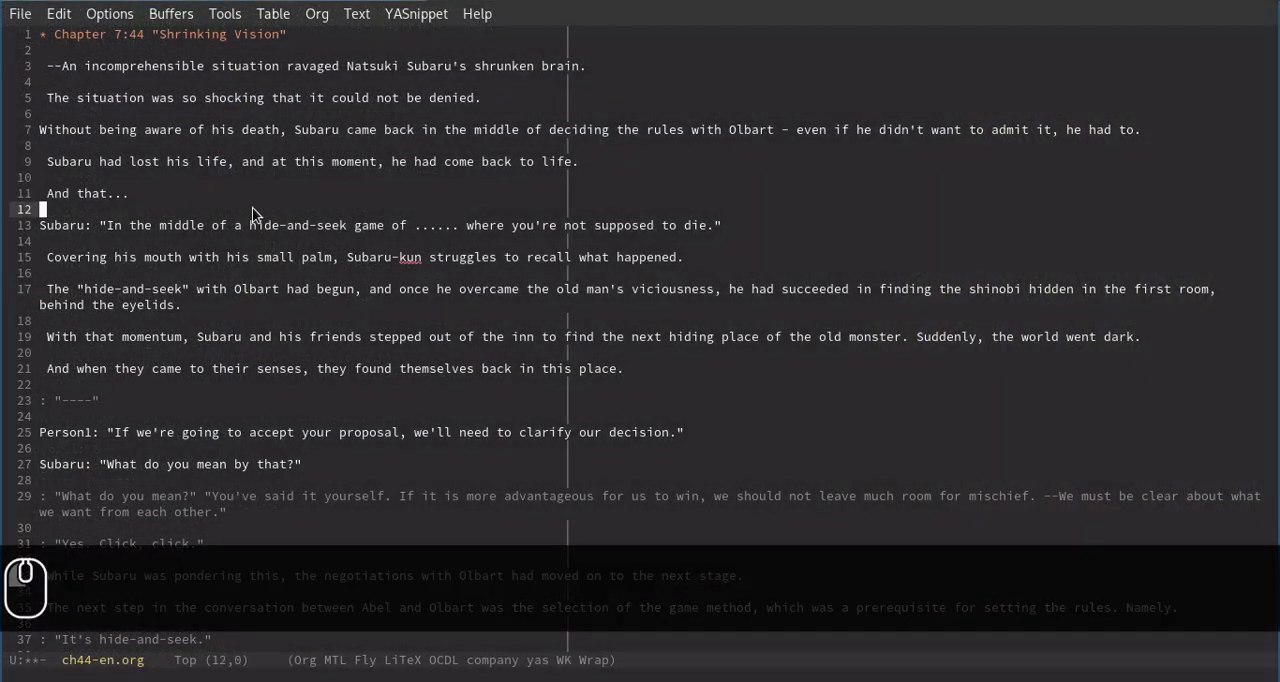
pyautogui.press('Return')
pyautogui.press('Return')
pyautogui.press('Return')
pyautogui.press('Return')
pyautogui.press('Return')
pyautogui.press('Up')
pyautogui.press('Up')
pyautogui.press('Up')
pyautogui.press('Up')
pyautogui.press('Up')
pyautogui.press('Up')
pyautogui.press('Up')
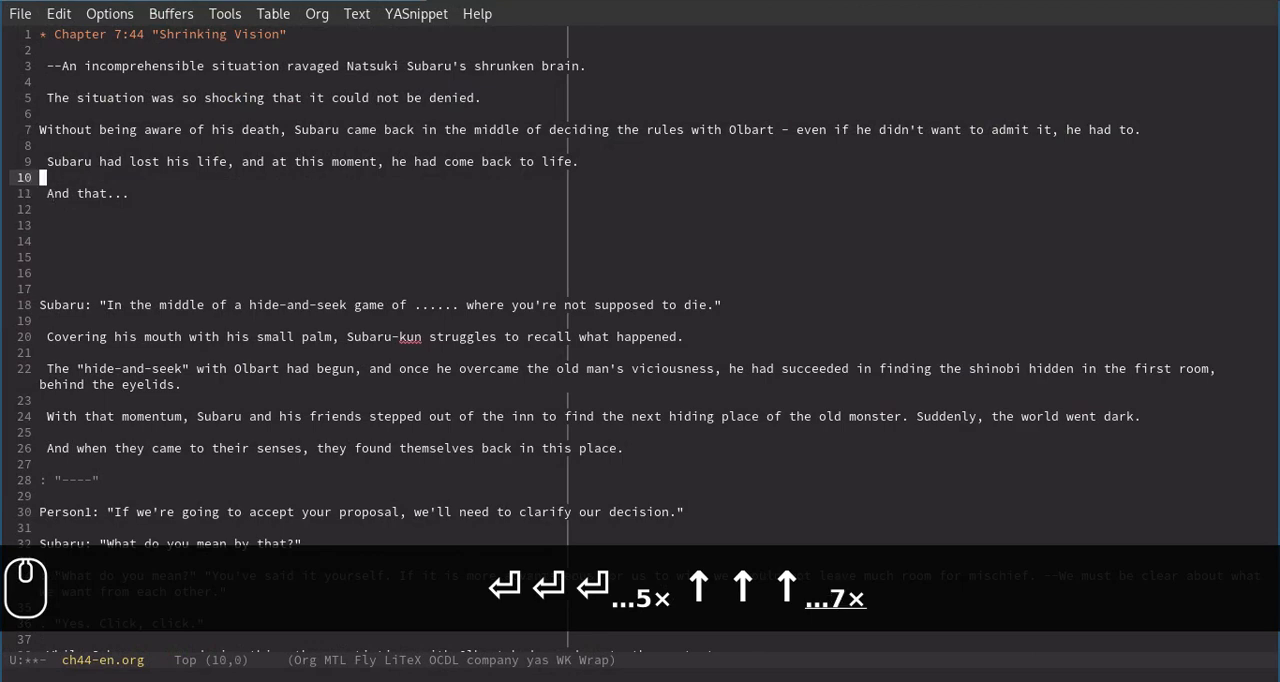
# Run seperate-lines from line 10 to the end of the file, and check the blank lines around "And that...".
pyautogui.press(';')
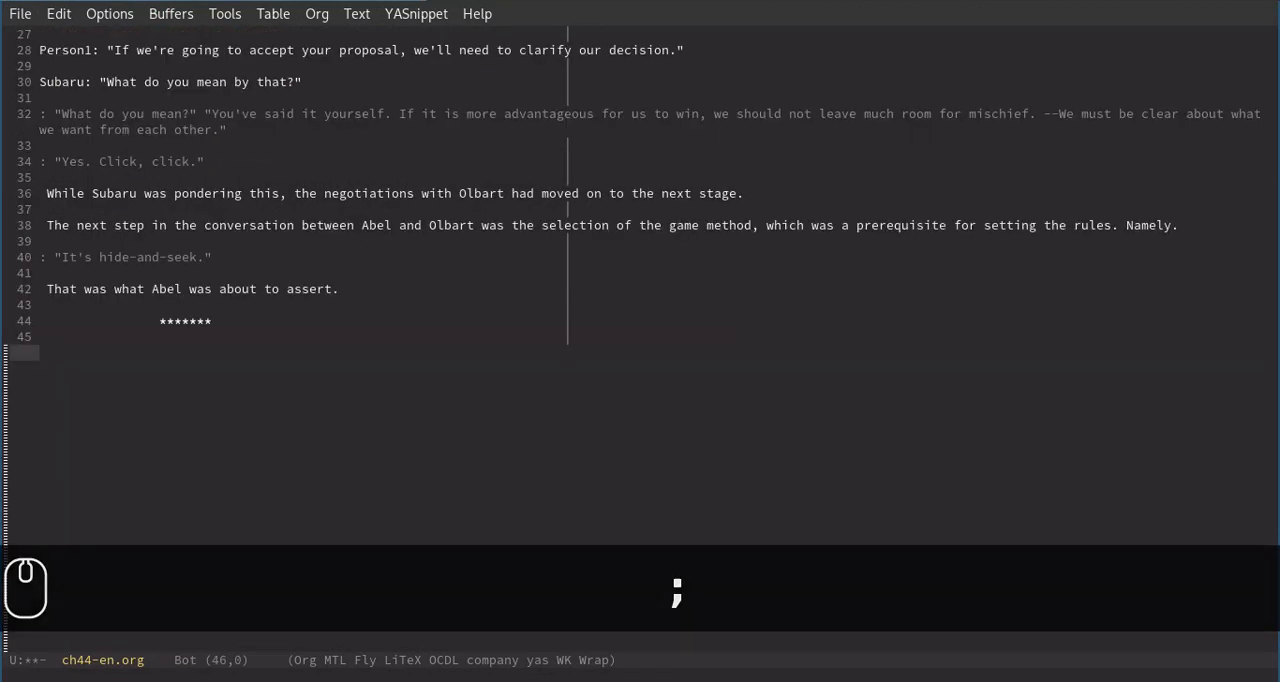
pyautogui.hotkey('ctrl', 'Home')
pyautogui.press('Down')
pyautogui.press('Down')
pyautogui.press('Down')
pyautogui.press('Down')
pyautogui.press('Down')
pyautogui.press('Down')
pyautogui.press('Down')
pyautogui.press('Down')
pyautogui.press('Down')
pyautogui.press('Down')
pyautogui.press('Down')
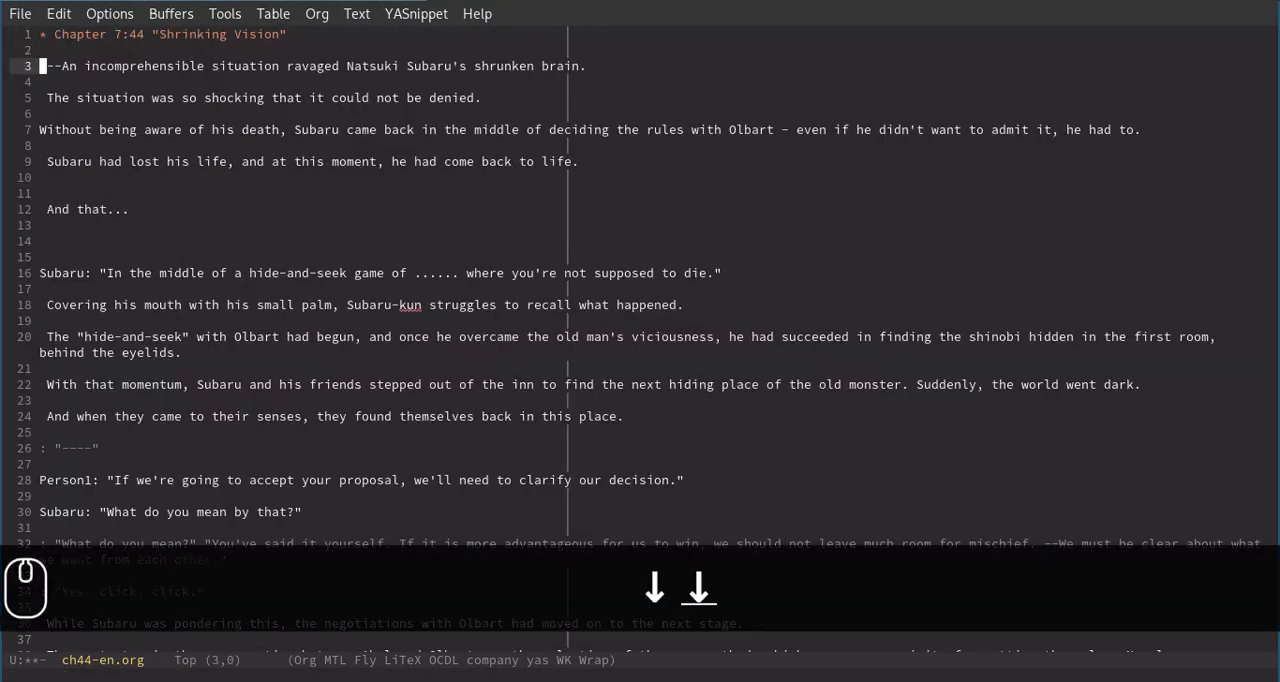
pyautogui.press('Down')
pyautogui.press('Down')
pyautogui.press('Down')
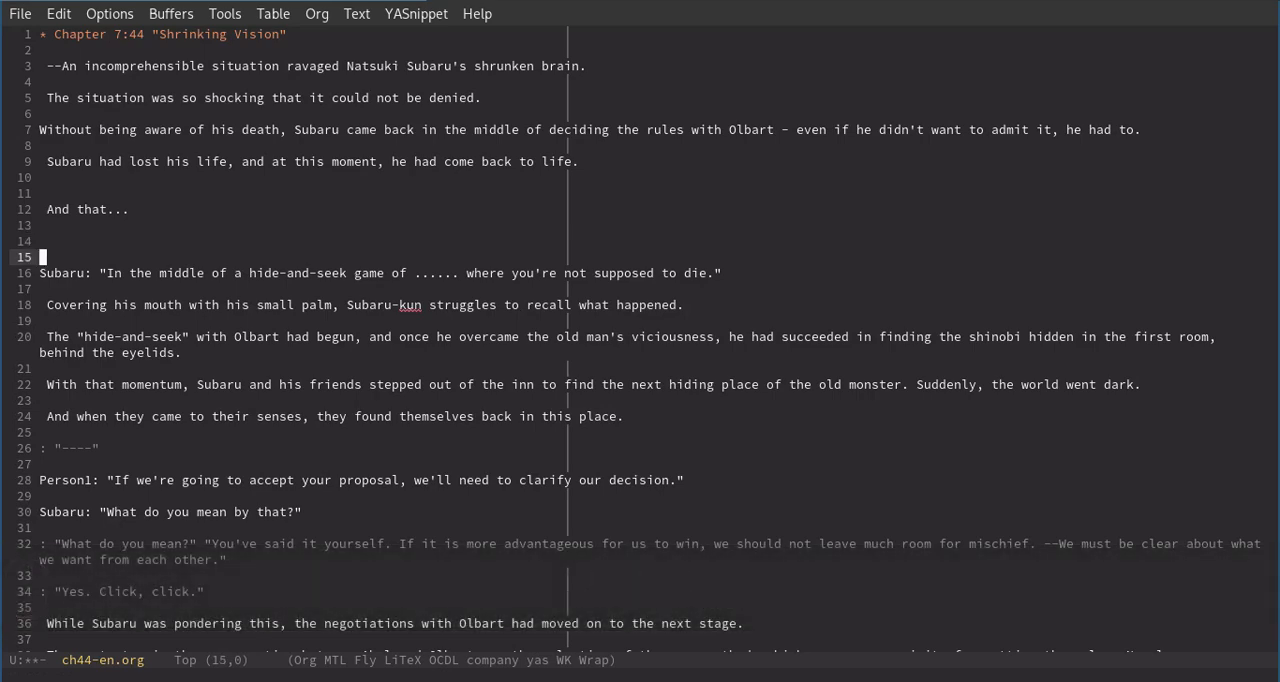
# Run delete-trailing-whitespace on ch44-en.org.
pyautogui.hotkey('alt', 'x')
pyautogui.write('delete')
pyautogui.press('Tab')
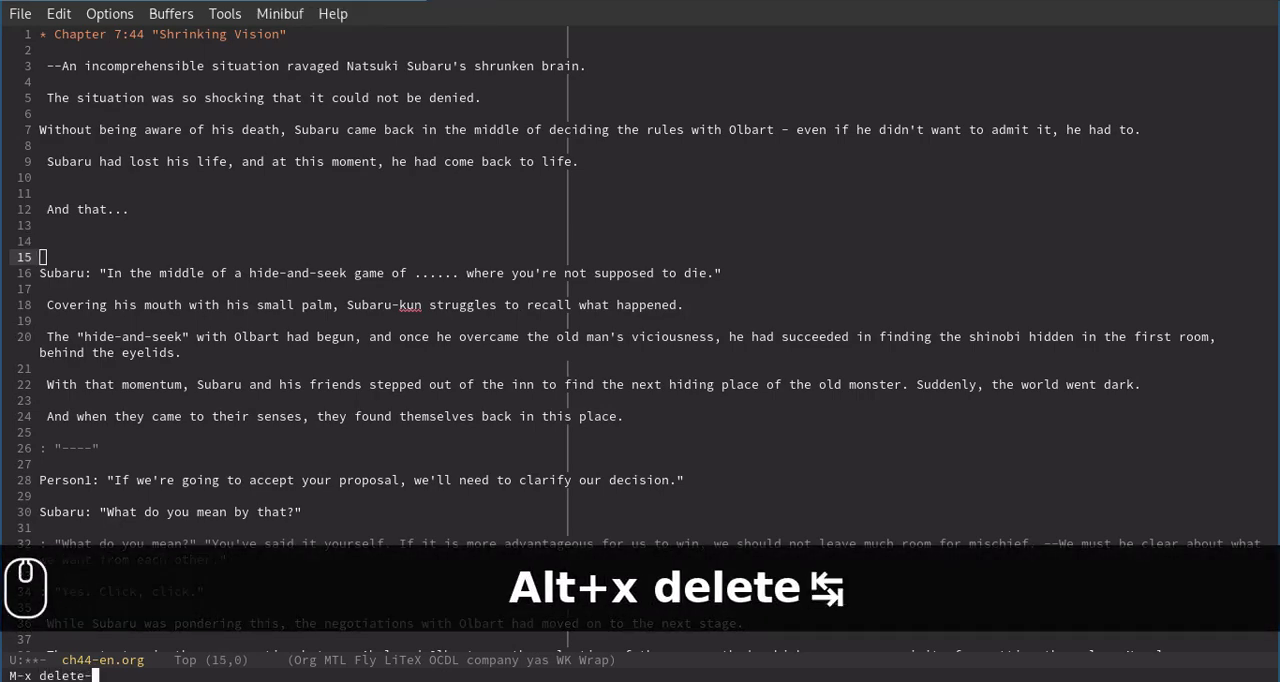
pyautogui.write('tra')
pyautogui.press('Tab')
pyautogui.press('Return')
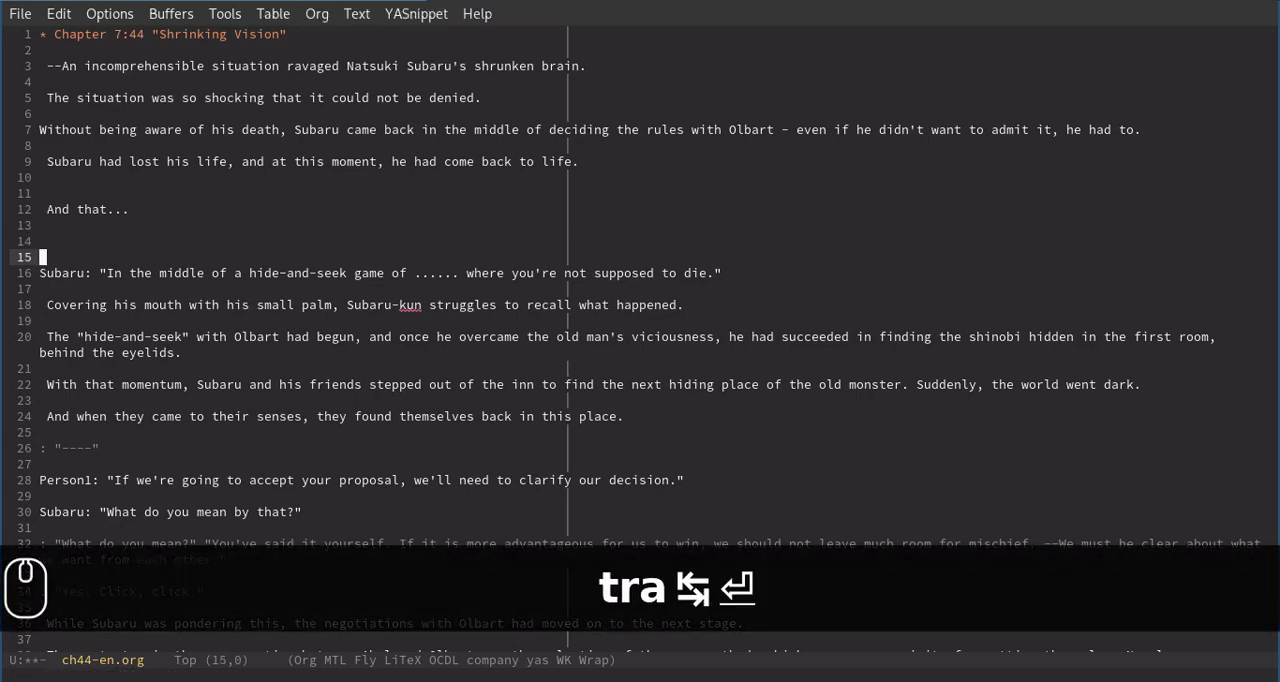
# Collapse the extra blank lines from line 5 to the end of the file, and return to the start of the file.
pyautogui.press('Up')
pyautogui.press('Up')
pyautogui.press('Up')
pyautogui.press('Up')
pyautogui.press('Up')
pyautogui.press('Up')
pyautogui.press('Up')
pyautogui.press('Up')
pyautogui.press('Up')
pyautogui.press('Up')
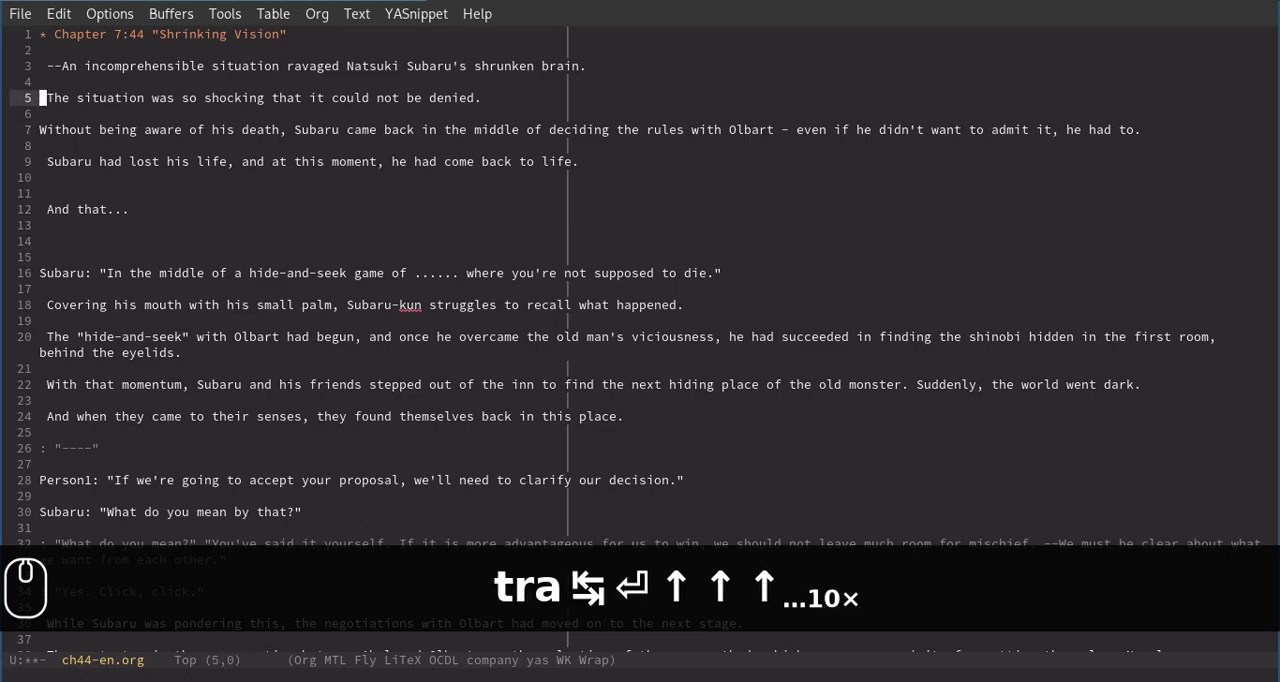
pyautogui.hotkey('ctrl', 'End')
pyautogui.hotkey('ctrl', 'Home')
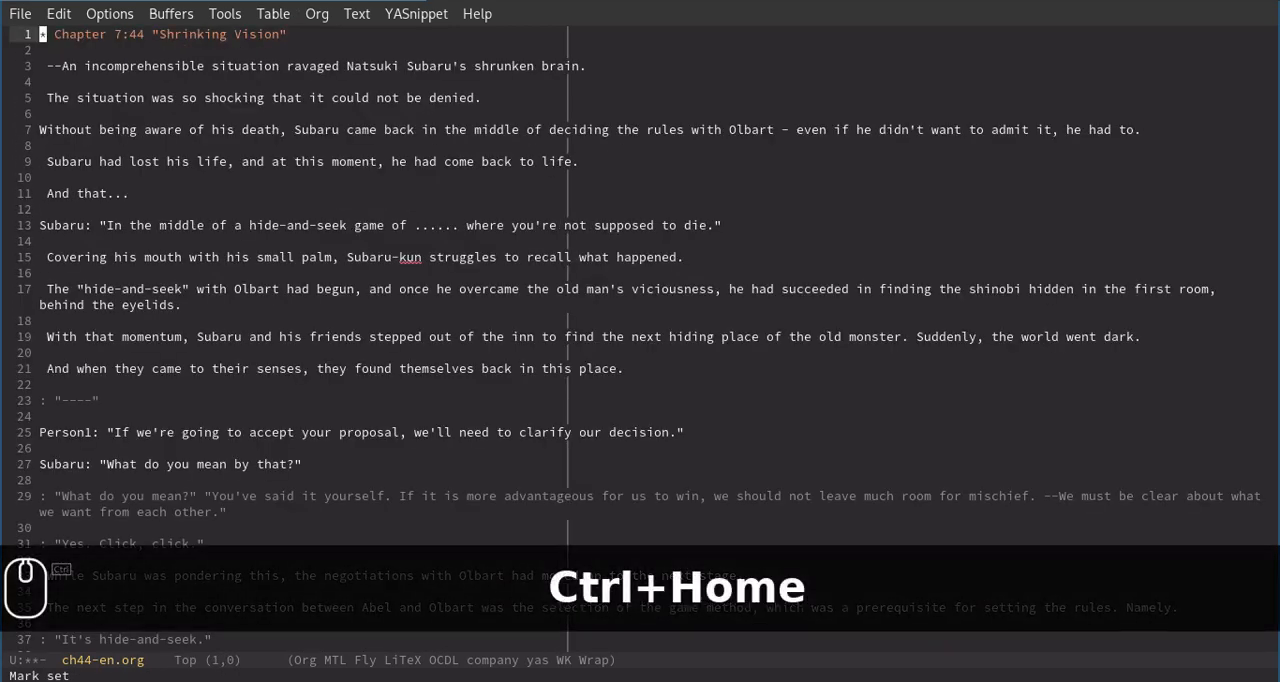
# Review the English text of ch44-en.org through to its end, and stop on line 19.
pyautogui.press('Down')
pyautogui.press('Down')
pyautogui.press('Down')
pyautogui.press('Down')
pyautogui.press('Down')
pyautogui.press('Down')
pyautogui.press('Down')
pyautogui.press('Down')
pyautogui.press('Down')
pyautogui.press('Down')
pyautogui.press('Down')
pyautogui.press('Down')
pyautogui.press('Down')
pyautogui.press('Down')
pyautogui.press('Down')
pyautogui.press('Down')
pyautogui.press('Down')
pyautogui.press('Down')
pyautogui.press('Down')
pyautogui.press('Down')
pyautogui.press('Down')
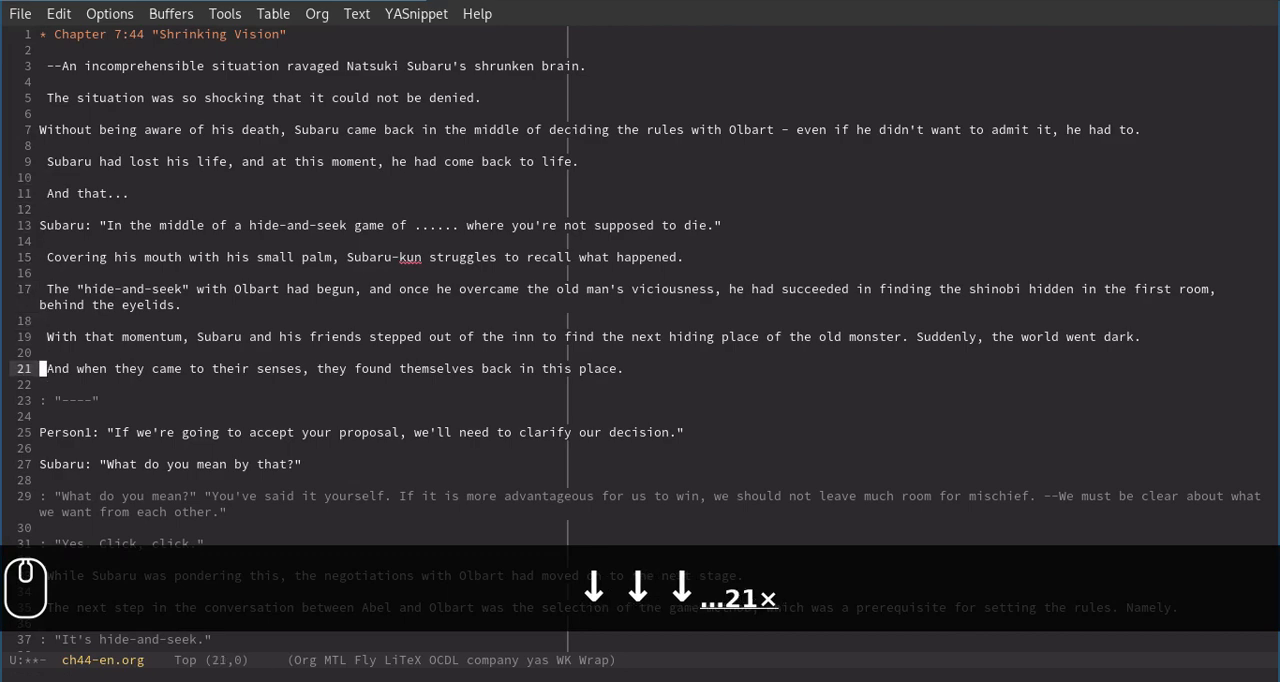
pyautogui.press('Down')
pyautogui.press('Up')
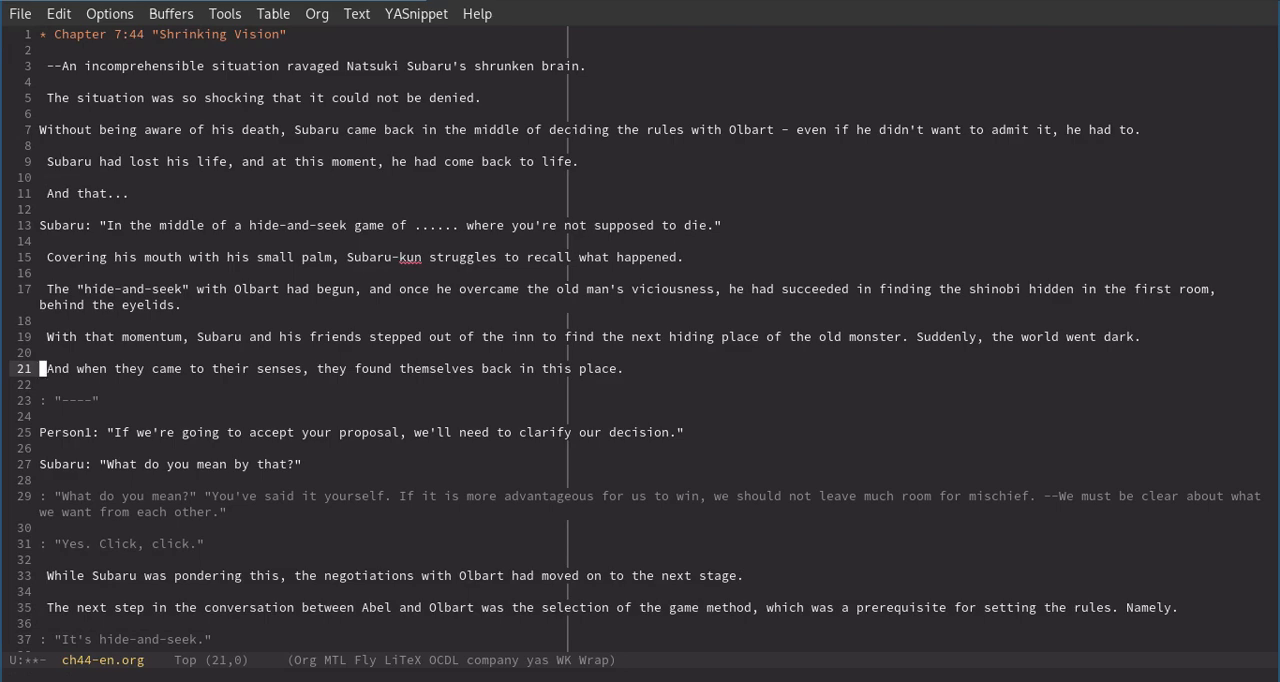
pyautogui.hotkey('ctrl', 'End')
pyautogui.press('Up')
pyautogui.press('Up')
pyautogui.press('Up')
pyautogui.press('Up')
pyautogui.press('Up')
pyautogui.press('Up')
pyautogui.press('Up')
pyautogui.press('Up')
pyautogui.press('Up')
pyautogui.press('Up')
pyautogui.press('Up')
pyautogui.press('Up')
pyautogui.press('Up')
pyautogui.press('Up')
pyautogui.press('Up')
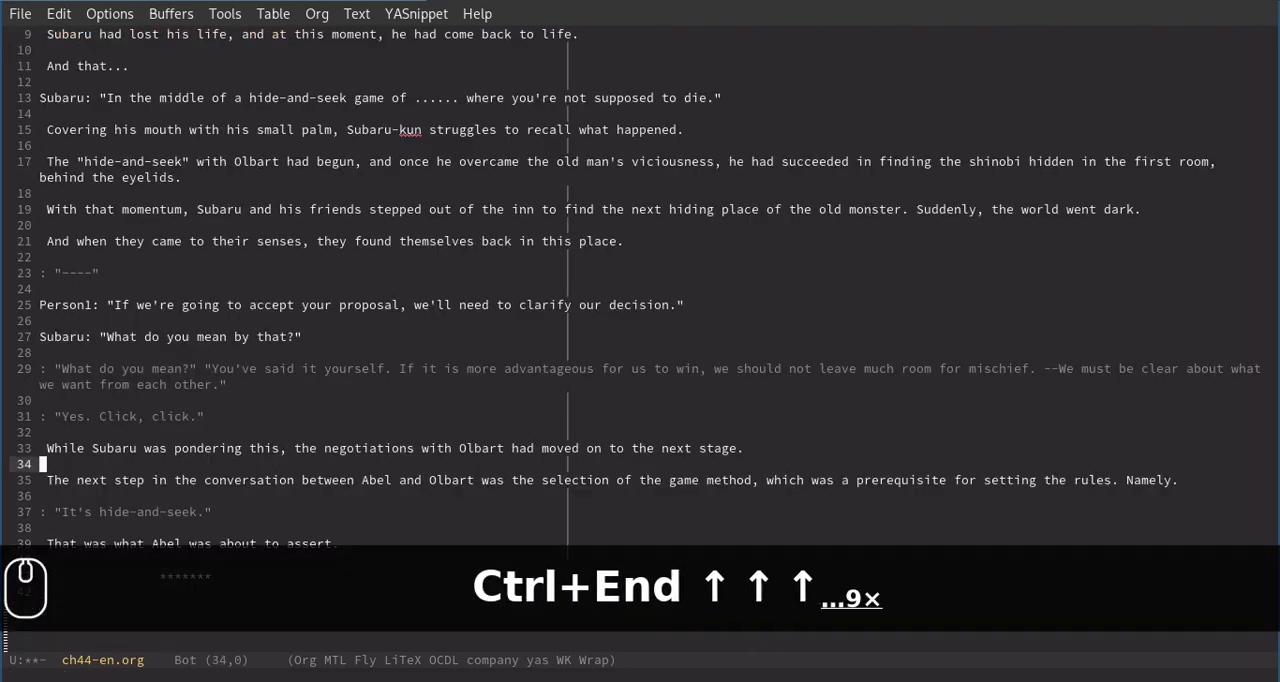
pyautogui.press('Up')
pyautogui.press('Up')
pyautogui.press('Up')
pyautogui.press('Up')
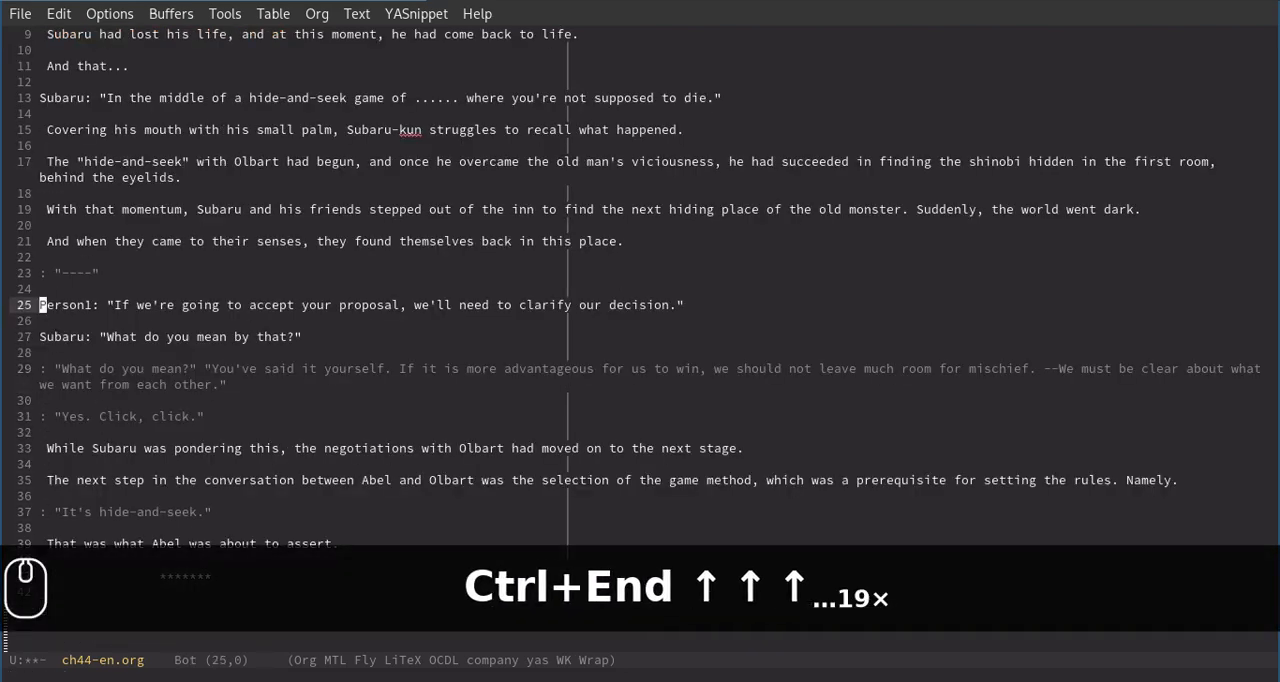
pyautogui.press('Up')
pyautogui.press('Up')
pyautogui.press('Up')
pyautogui.press('Up')
pyautogui.press('Up')
pyautogui.press('Up')
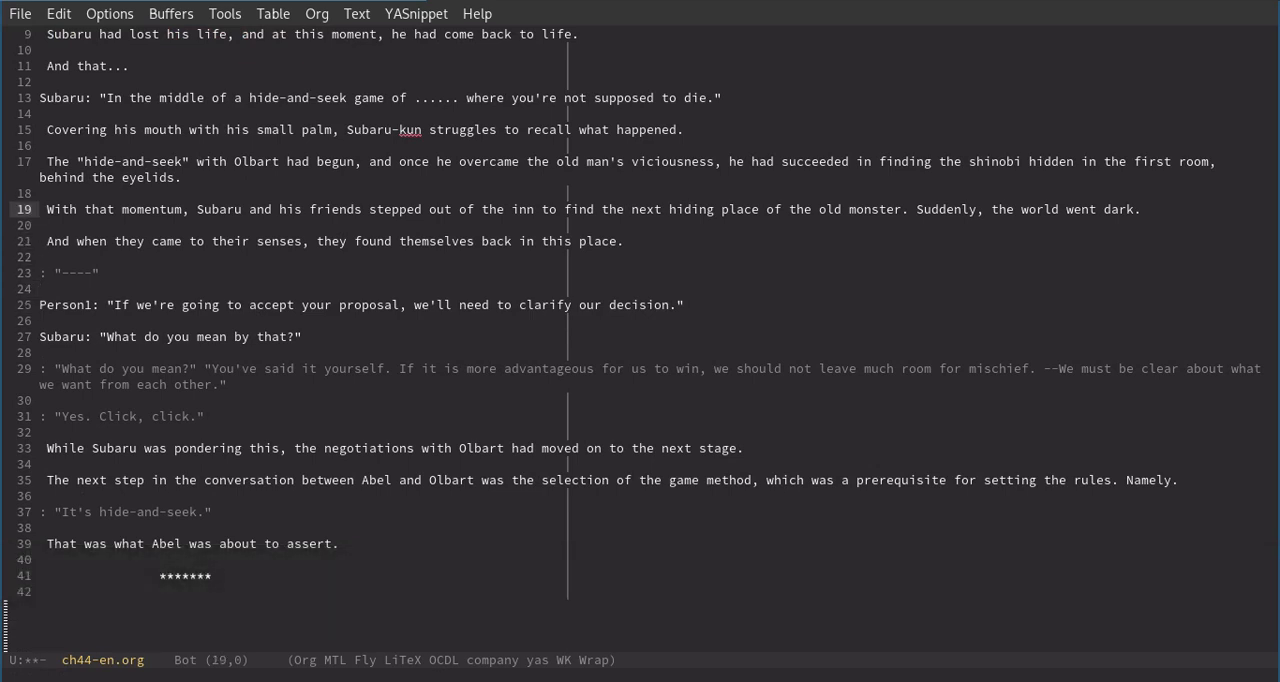
# Switch to the ch44-jp-rep.txt buffer and go to line 19, bringing the surrounding Japanese lines into view.
pyautogui.hotkey('ctrl', 'x')
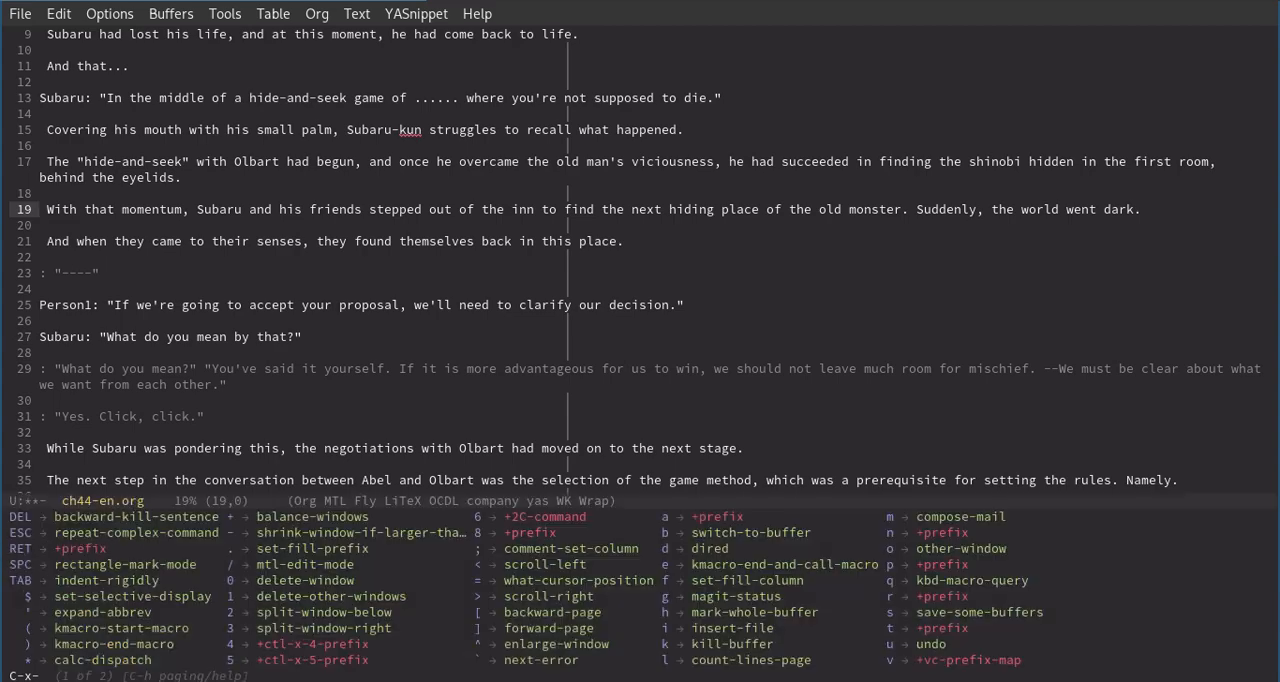
pyautogui.press('b')
pyautogui.press('Return')
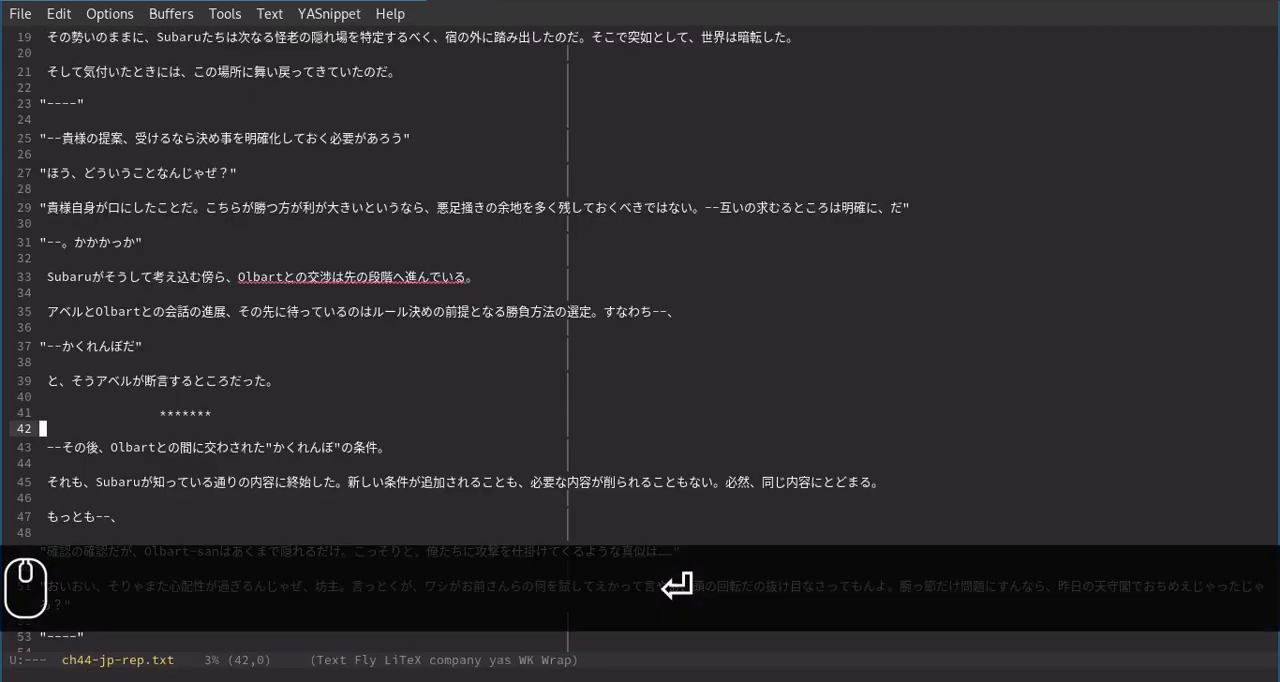
pyautogui.hotkey('alt', 'g')
pyautogui.write('g')
pyautogui.write('19')
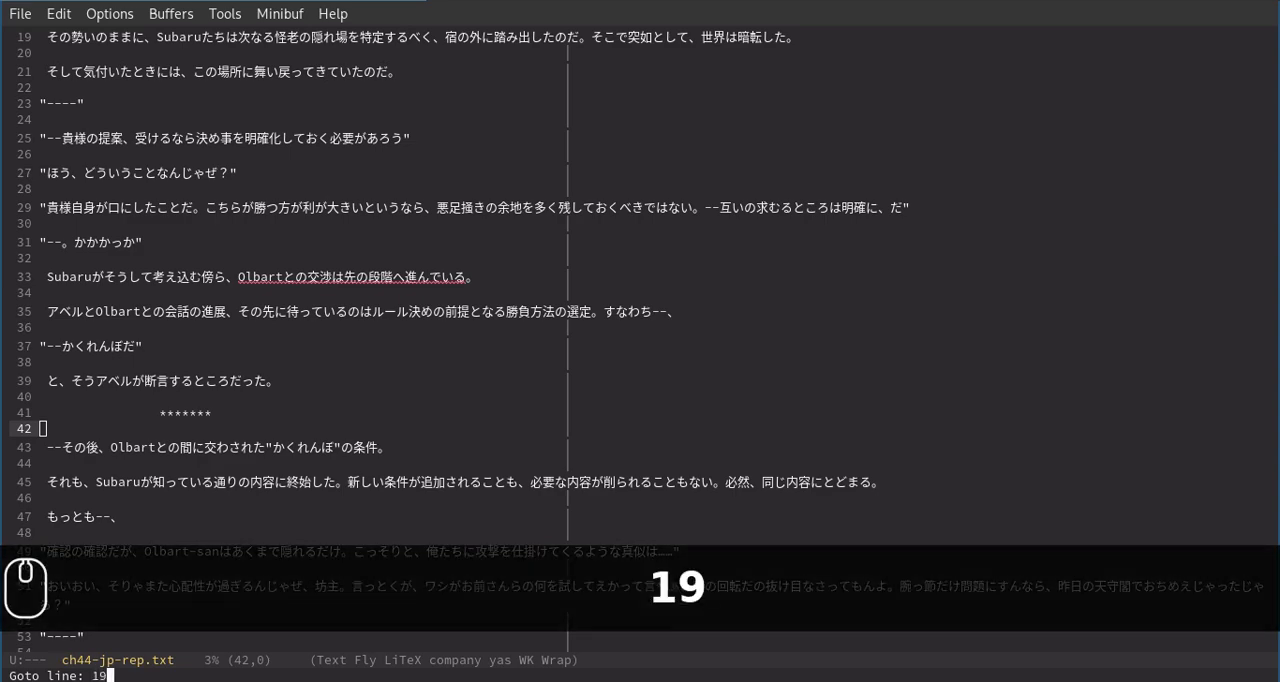
pyautogui.press('Return')
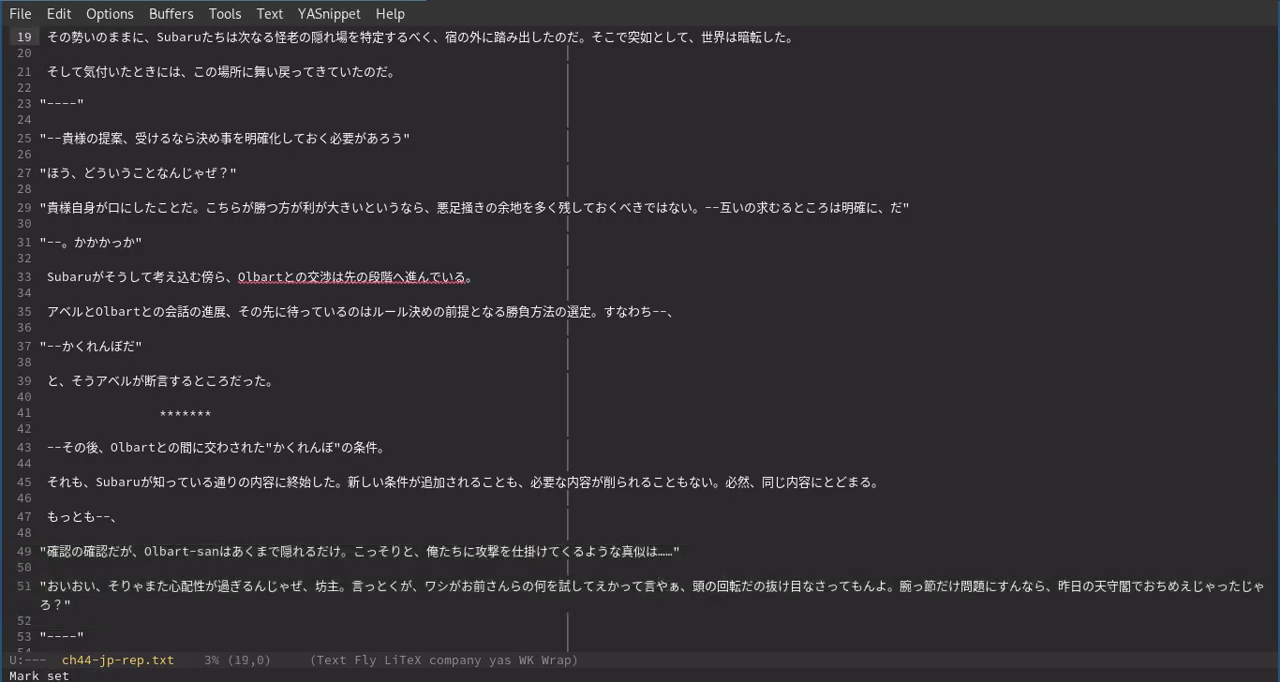
pyautogui.scroll(1, 252, 31)
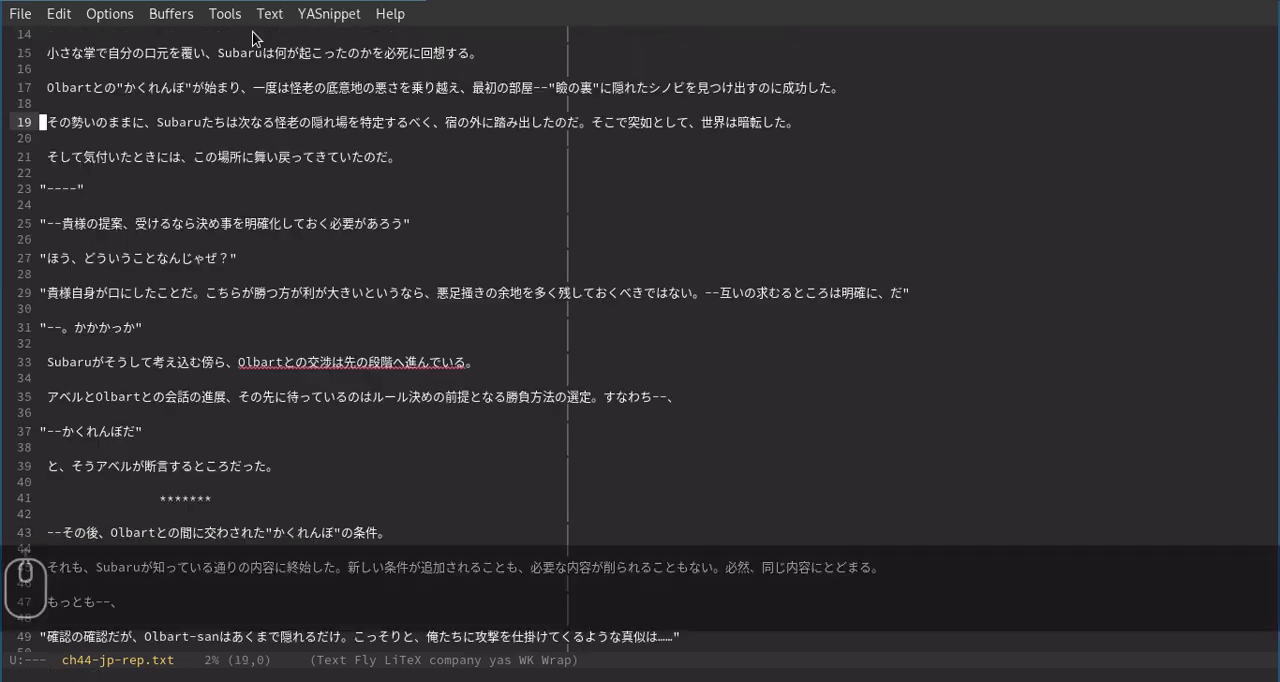
pyautogui.scroll(1, 590, 206)
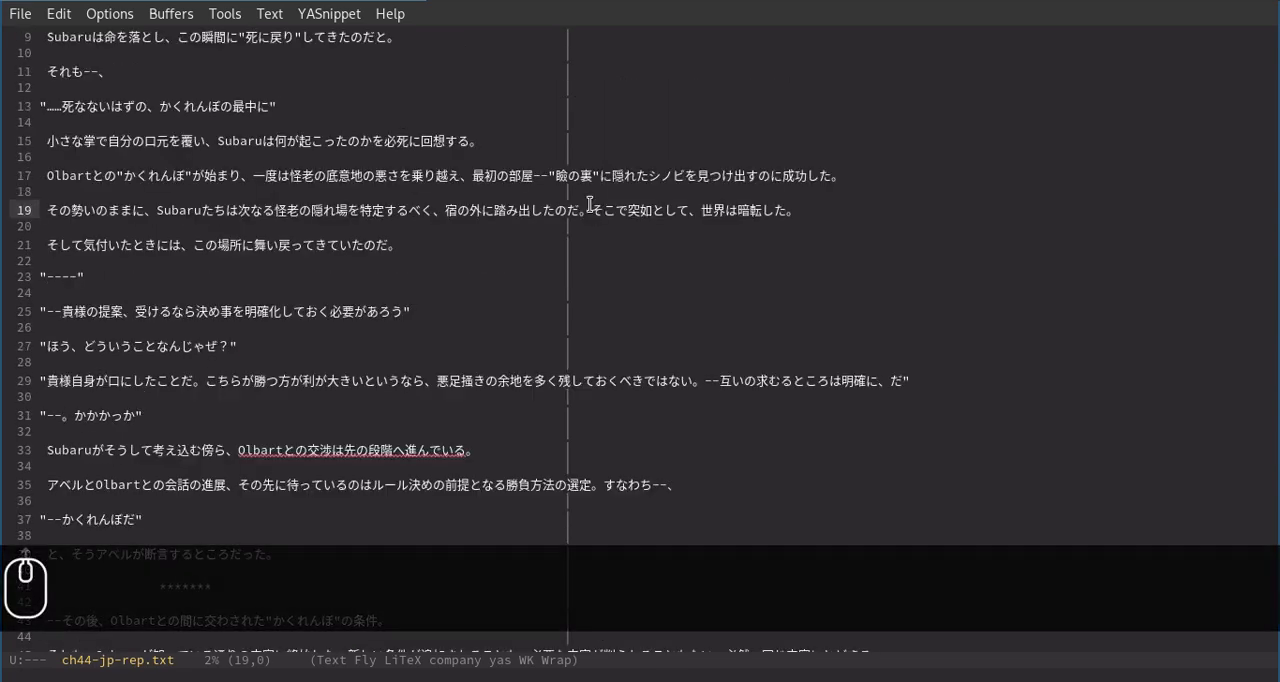
# Launch the Jisho Chibi dictionary and move its window clear of the Japanese sentence on line 19.
pyautogui.press('super+s')
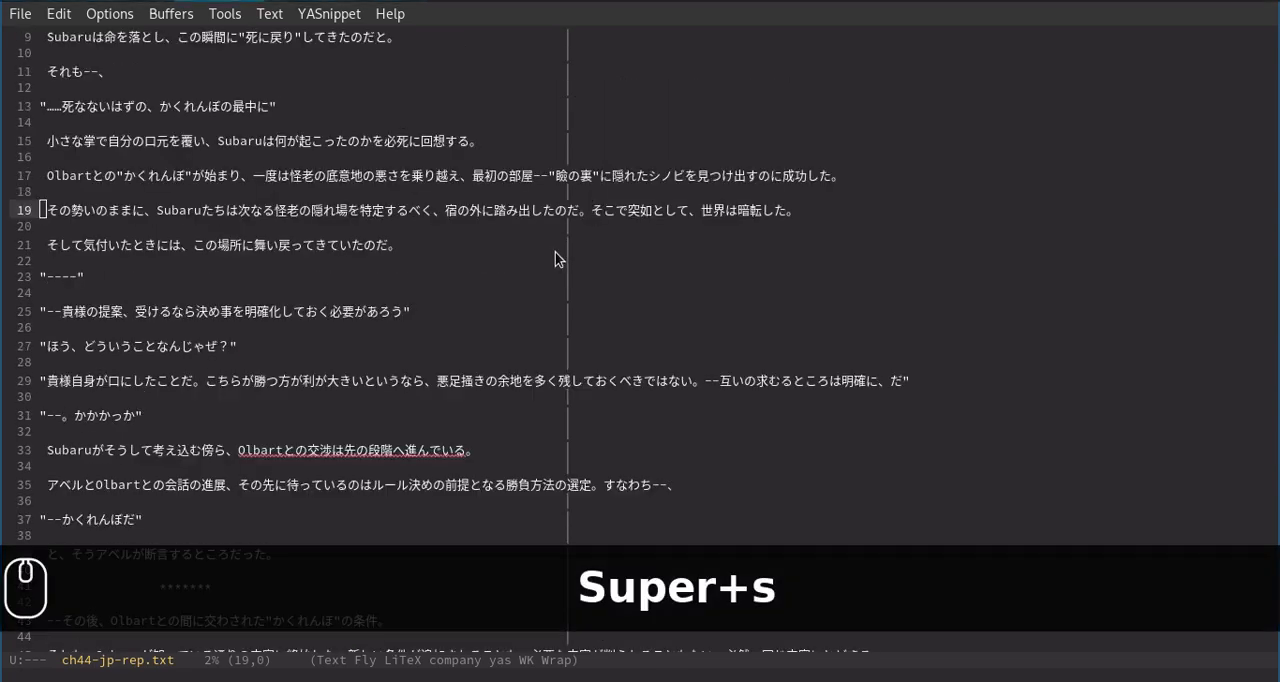
pyautogui.write('chi')
pyautogui.press('Return')
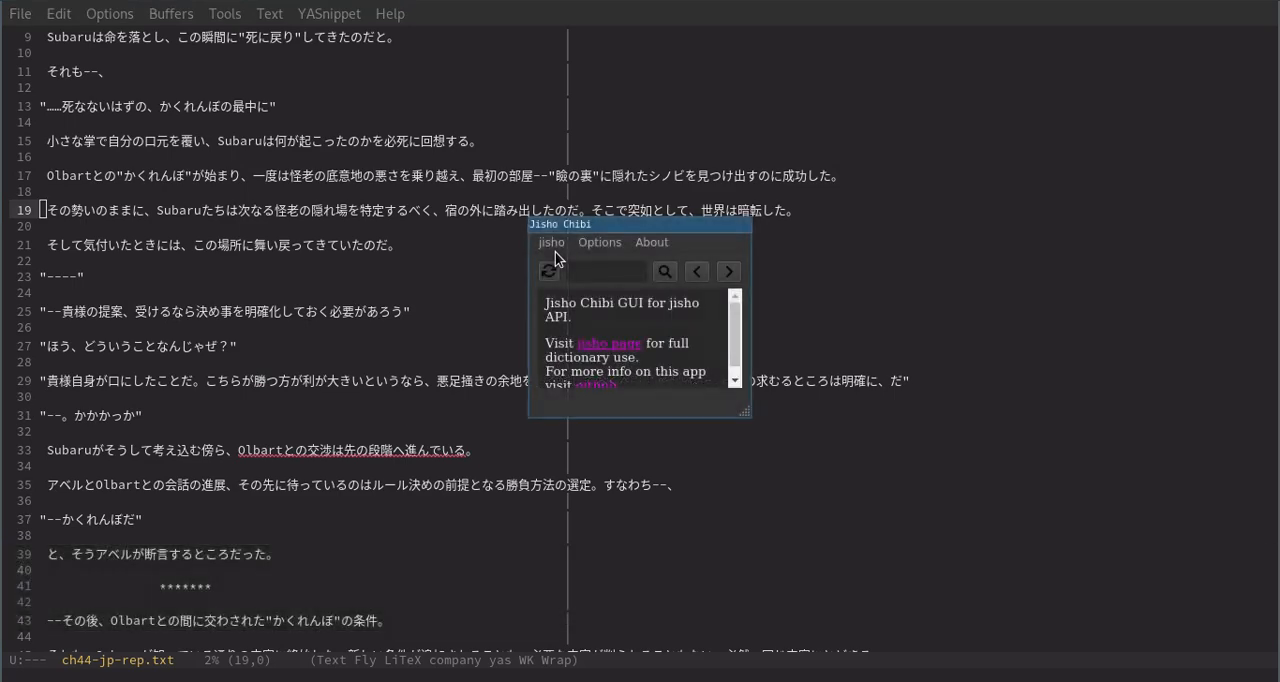
pyautogui.moveTo(626, 221); pyautogui.dragTo(962, 181)
# Open jisho.org in a new browser tab to view the dictionary, and return to the Japanese text in Emacs.
pyautogui.press('super+1')
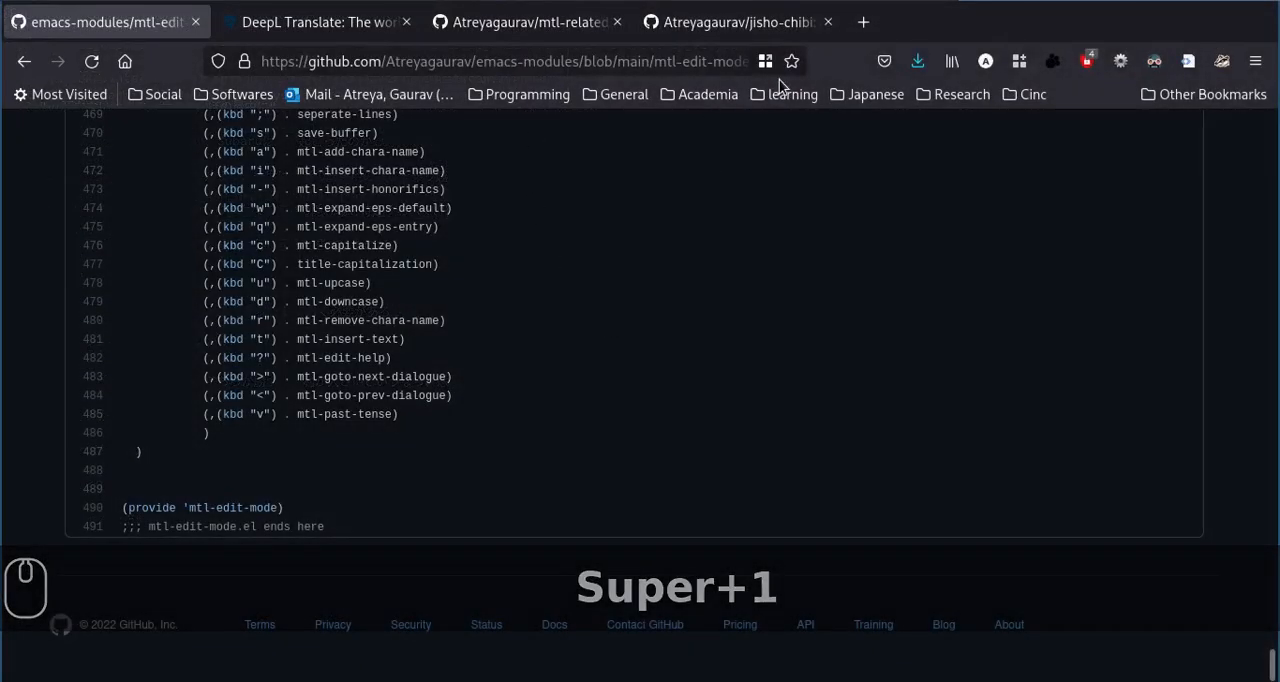
pyautogui.click(857, 43)
pyautogui.write('jish')
pyautogui.press('Return')
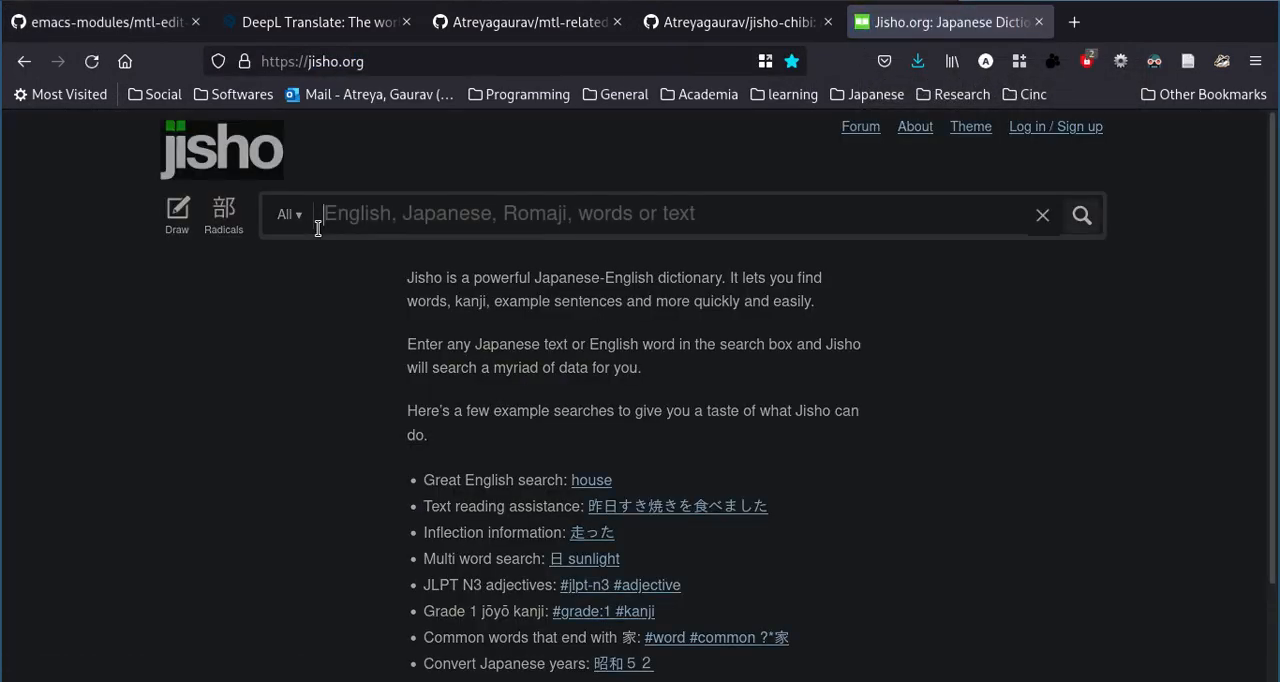
pyautogui.press('super+2')
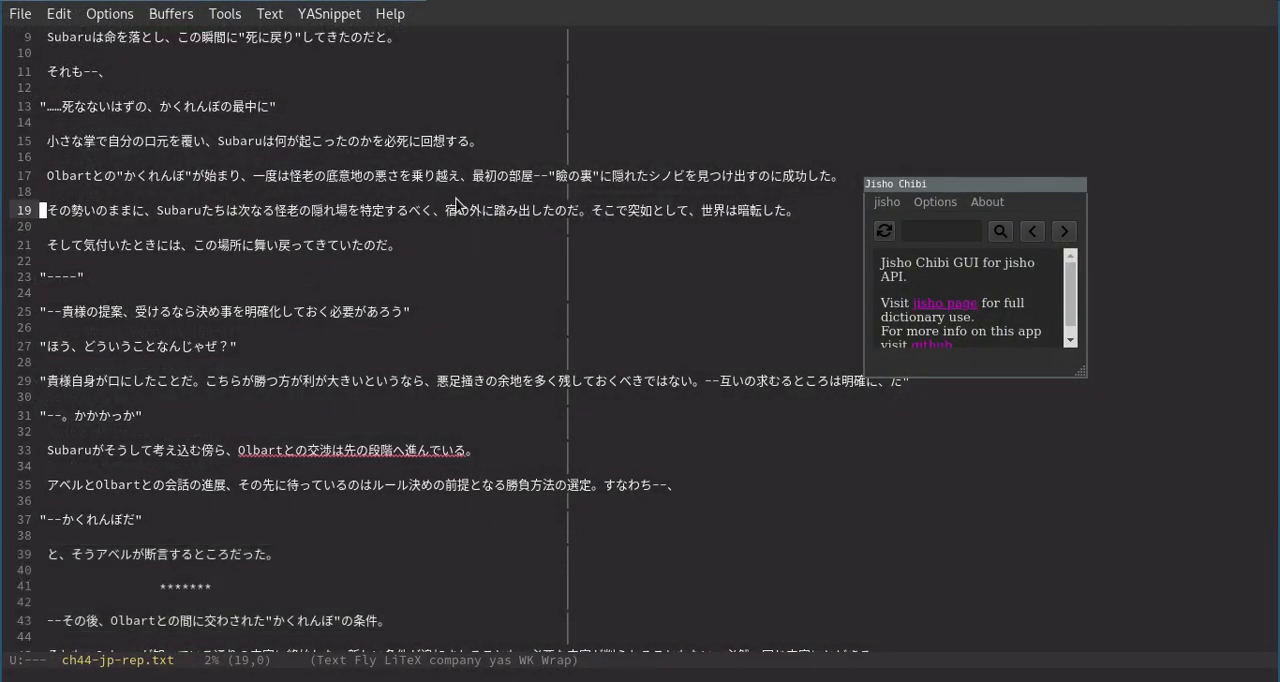
# Select 突如として in the Japanese sentence on line 19 and look it up in Jisho Chibi.
pyautogui.click(656, 208)
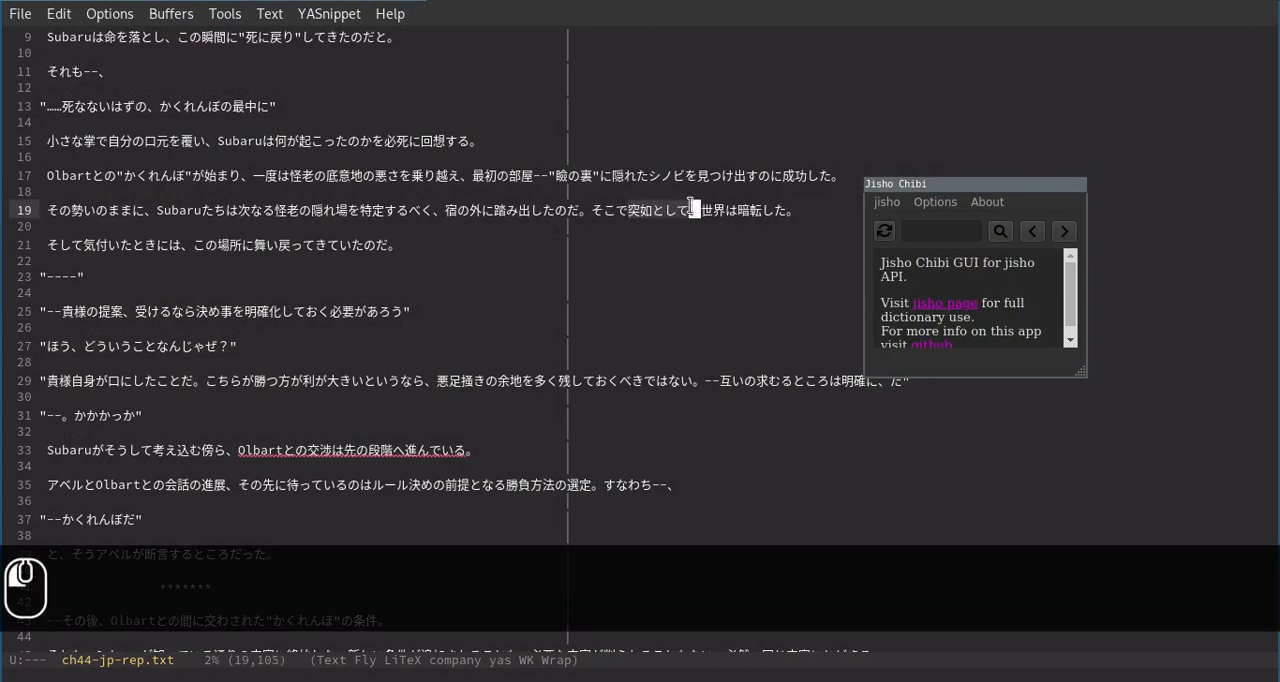
pyautogui.click(886, 234)
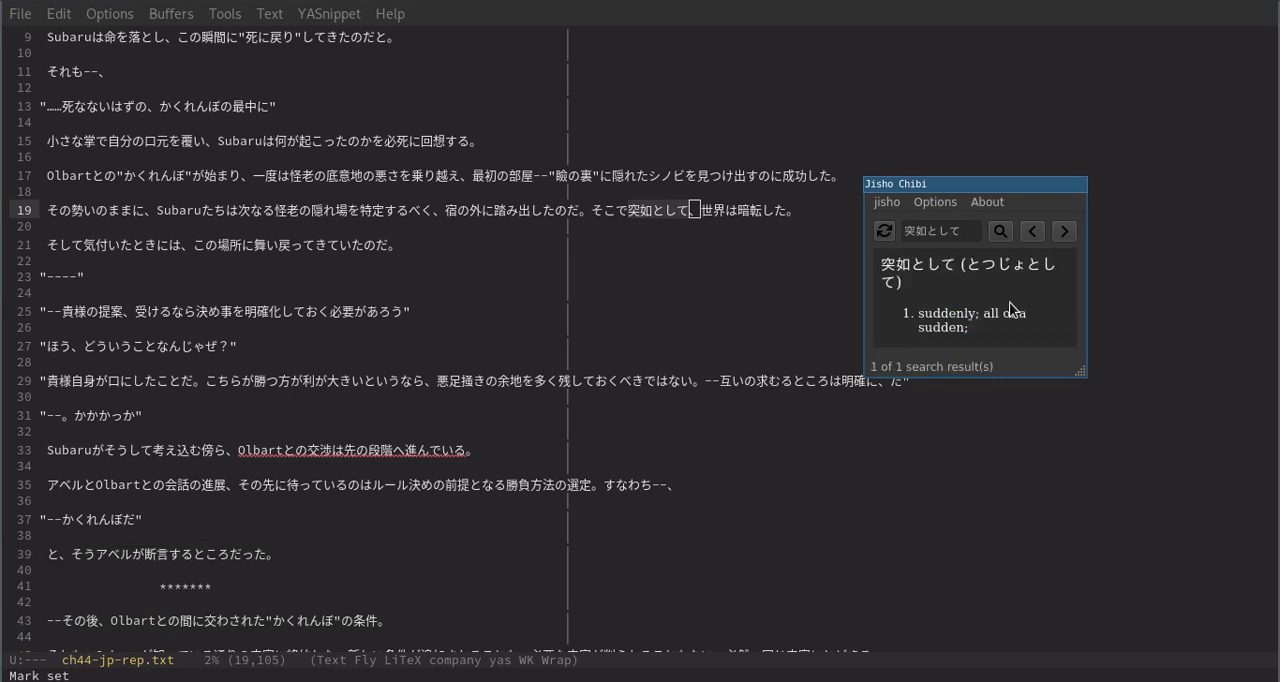
pyautogui.click(916, 272)
# Look up 世界 from line 19 in Jisho Chibi and browse back and forth through its dictionary entries.
pyautogui.click(731, 208)
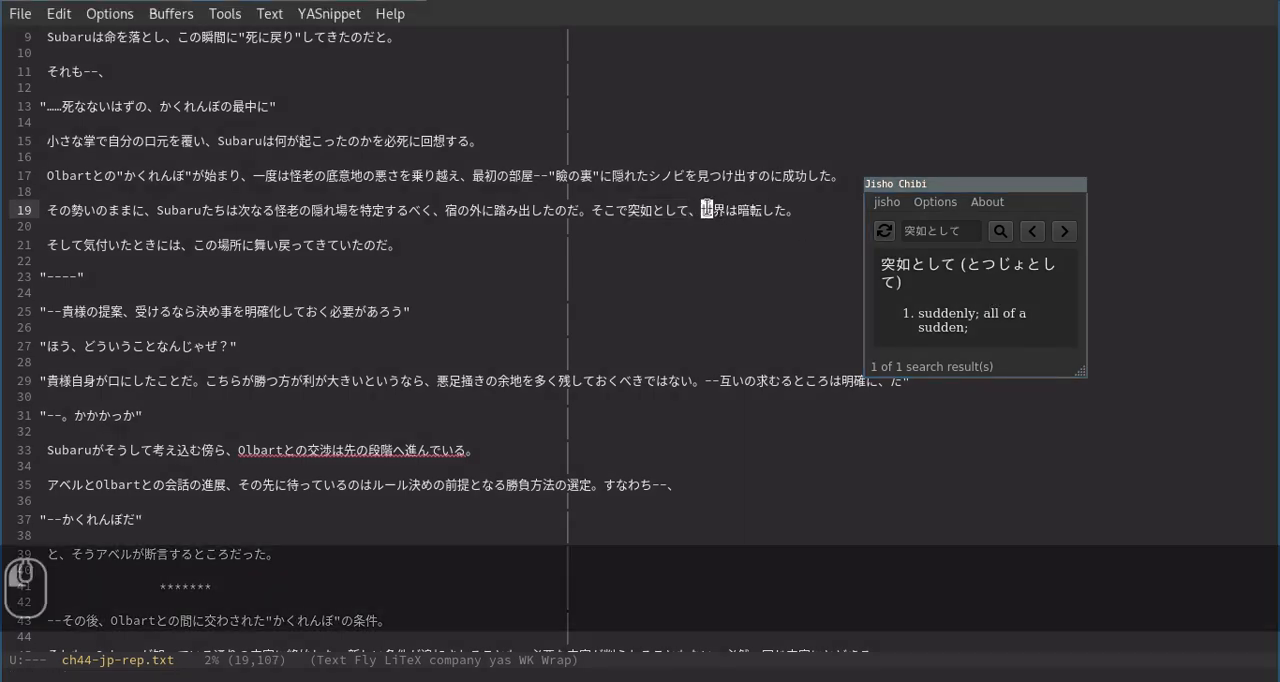
pyautogui.click(884, 231)
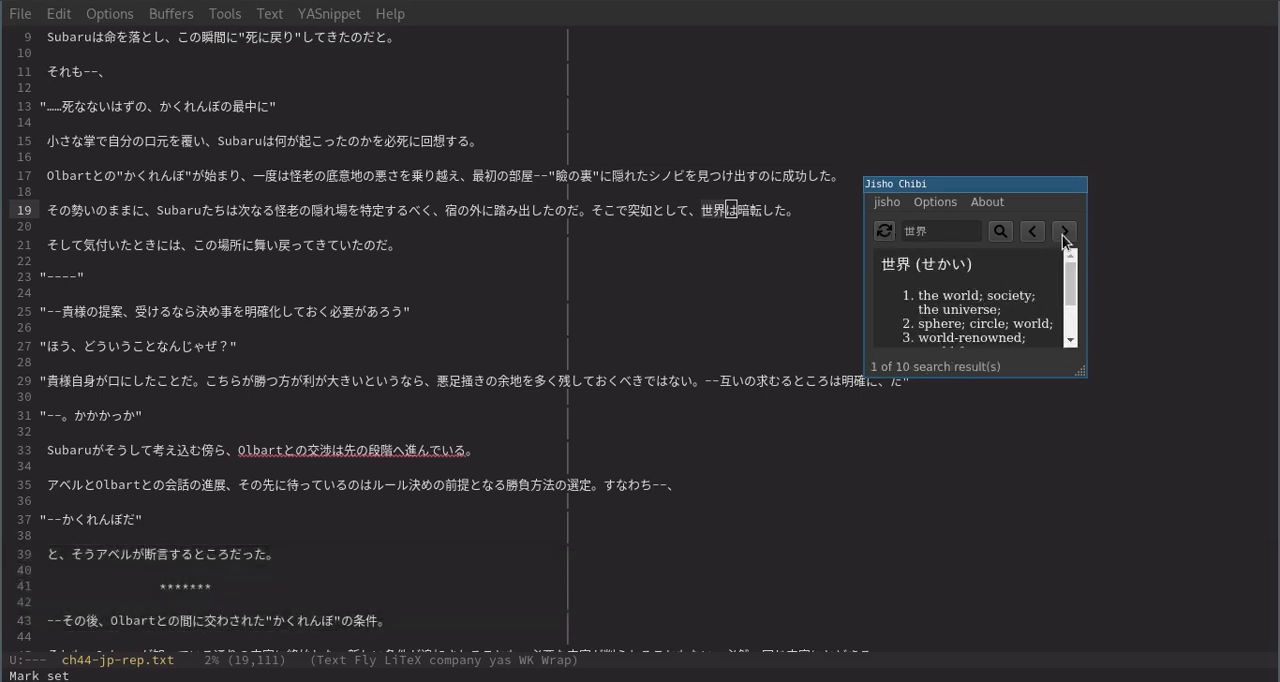
pyautogui.click(1063, 235)
pyautogui.click(1063, 235)
pyautogui.click(1063, 235)
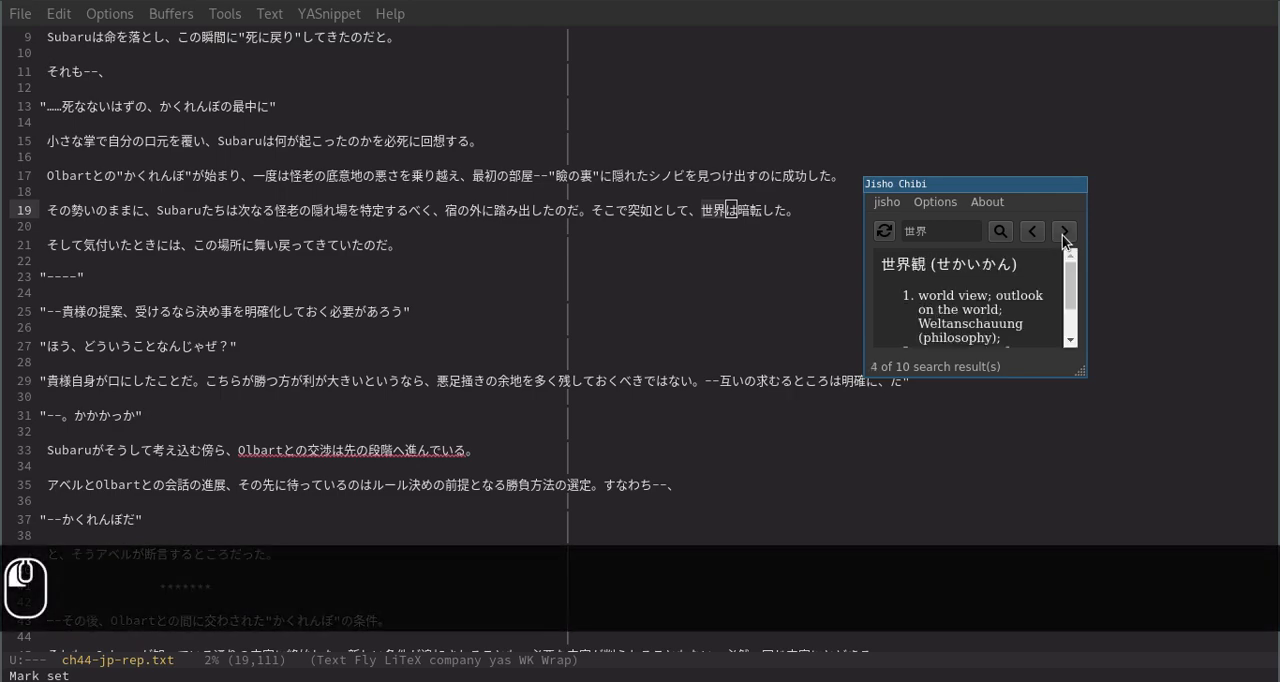
pyautogui.click(1063, 235)
pyautogui.press('Left')
pyautogui.press('Left')
pyautogui.press('Left')
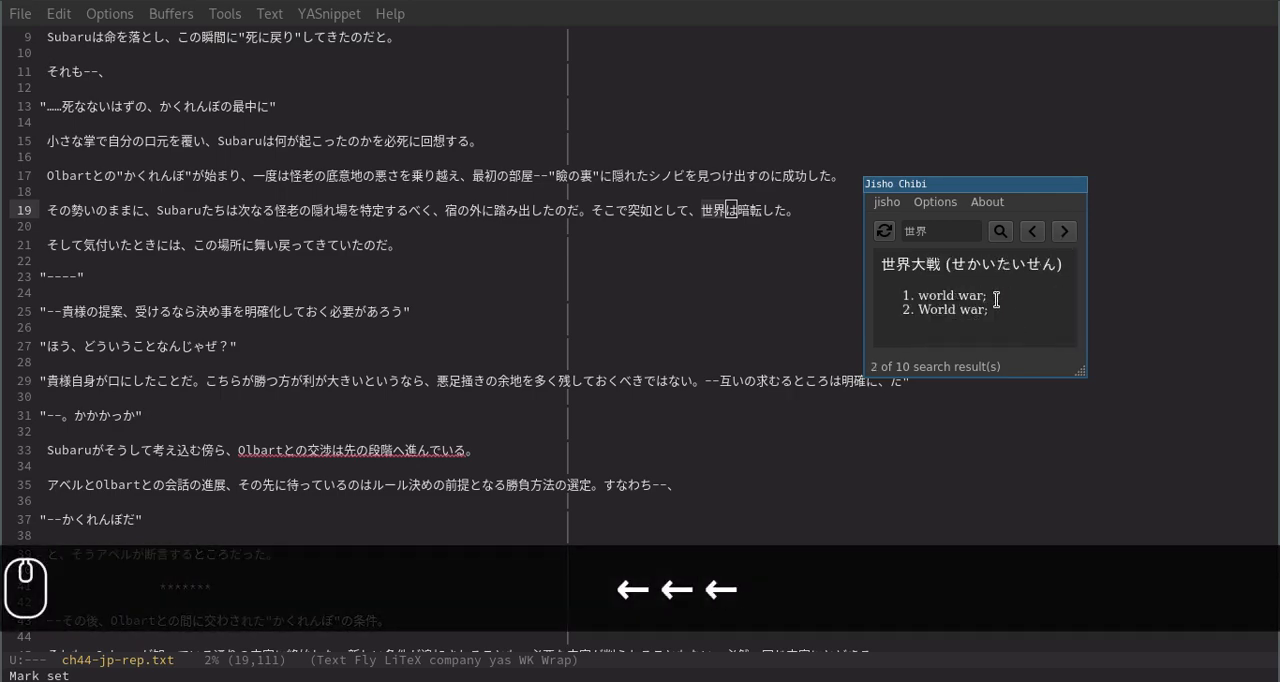
pyautogui.press('Right')
pyautogui.press('Right')
# Look up 暗転した from the end of line 19 in Jisho Chibi and read through its definitions.
pyautogui.click(756, 209)
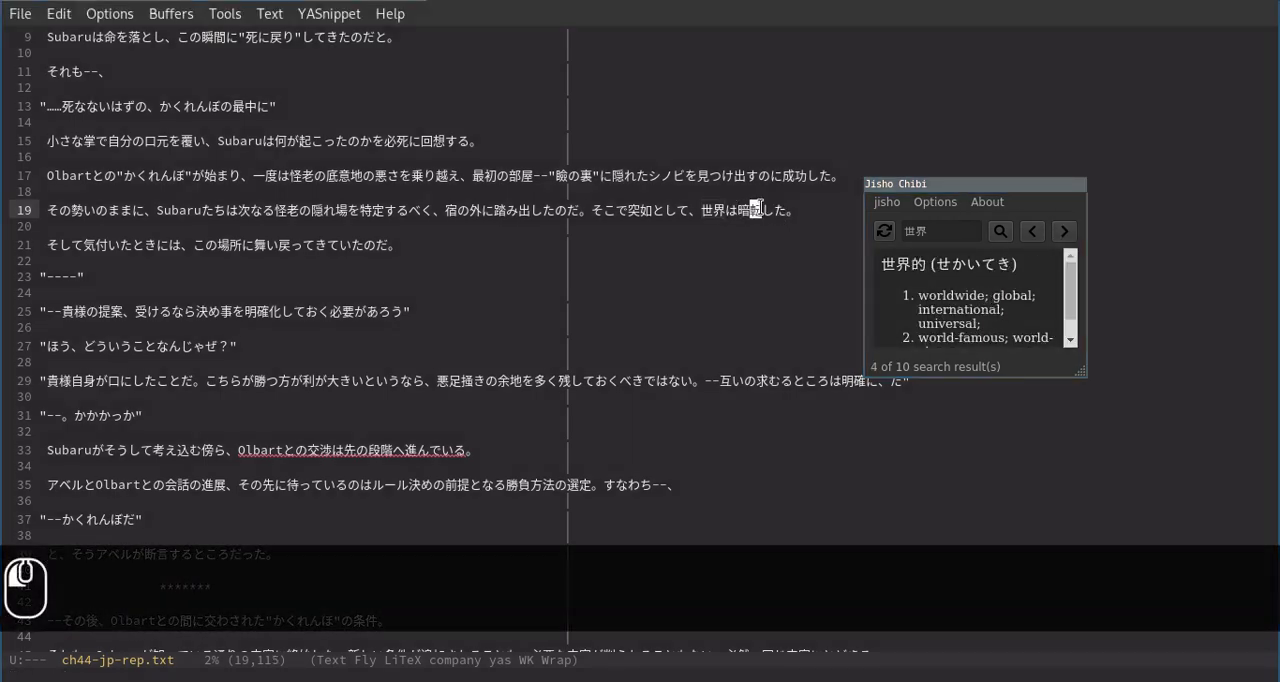
pyautogui.click(789, 208)
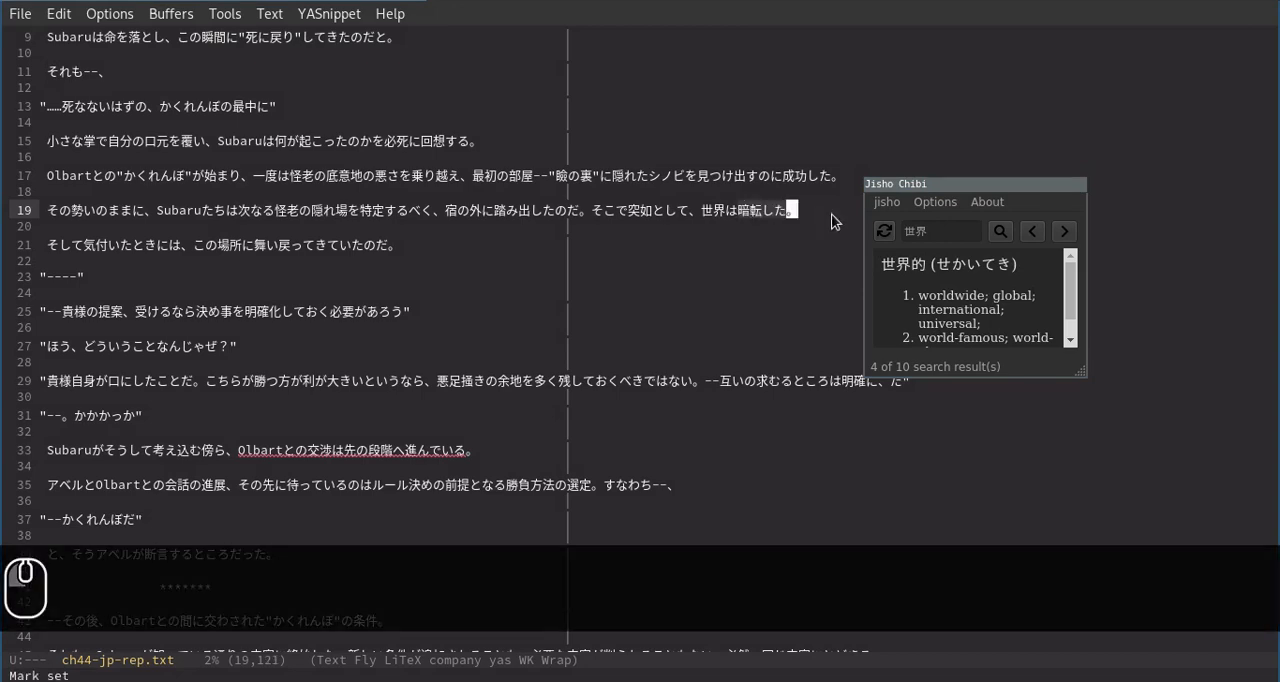
pyautogui.click(884, 231)
pyautogui.scroll(-1, 1003, 300)
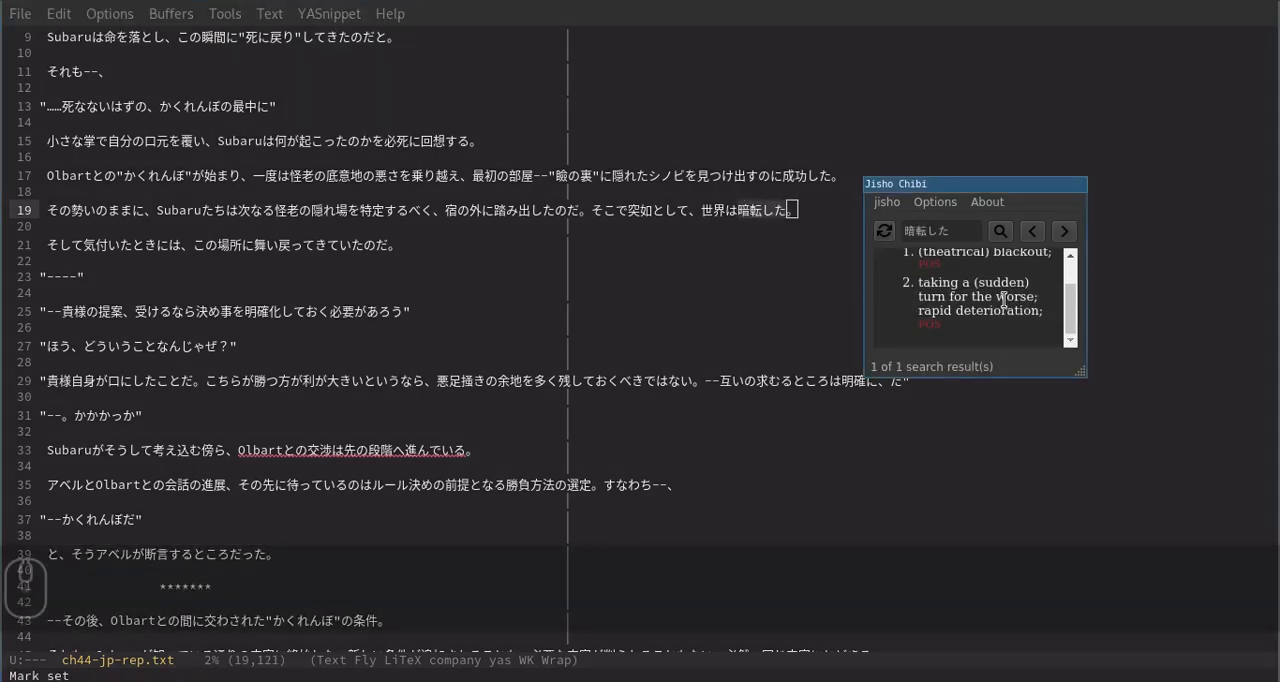
pyautogui.scroll(1, 1003, 300)
# Step back through the earlier Jisho Chibi searches, browse the entries for 世界, and return to the 暗転した search.
pyautogui.press('pageup')
pyautogui.press('pageup')
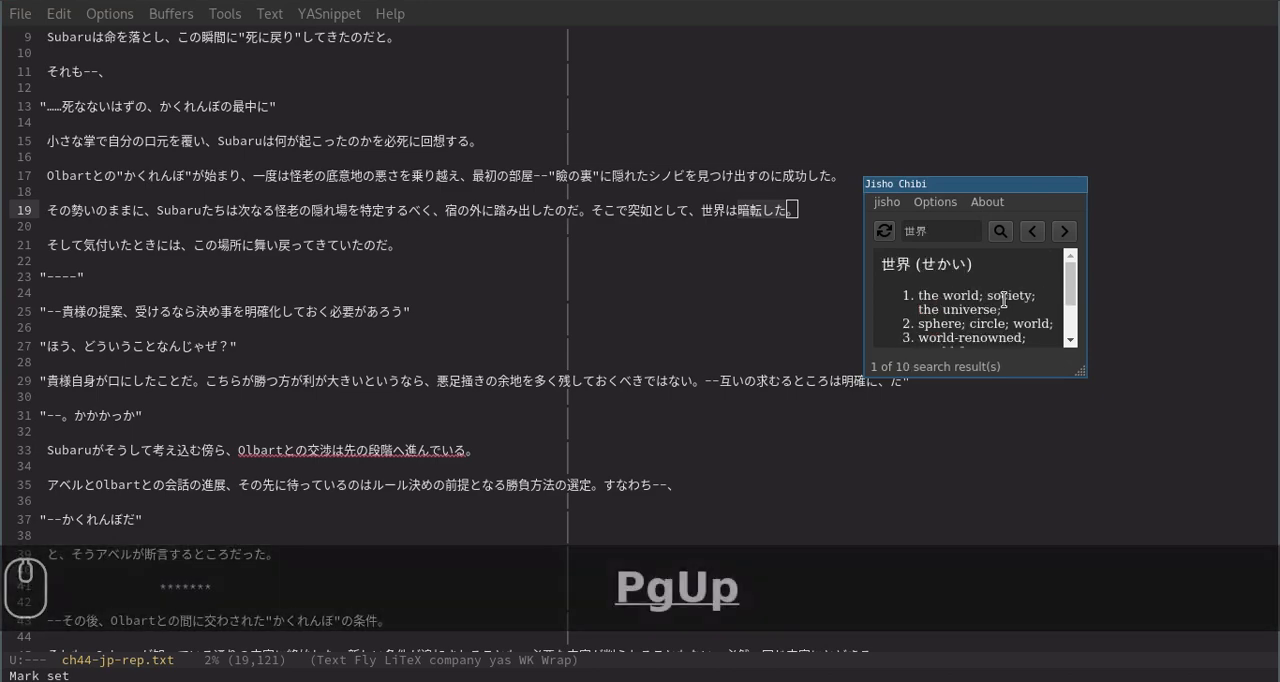
pyautogui.press('Right')
pyautogui.press('Right')
pyautogui.press('Left')
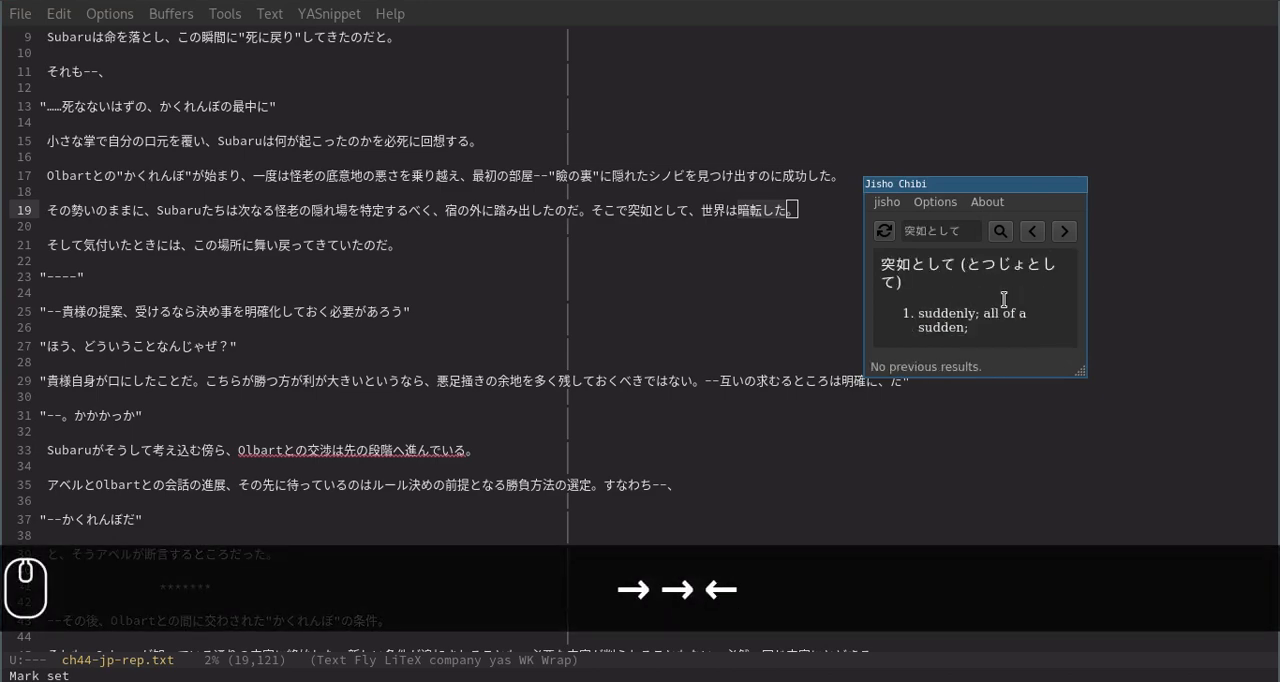
pyautogui.press('pagedown')
pyautogui.press('Right')
pyautogui.press('Right')
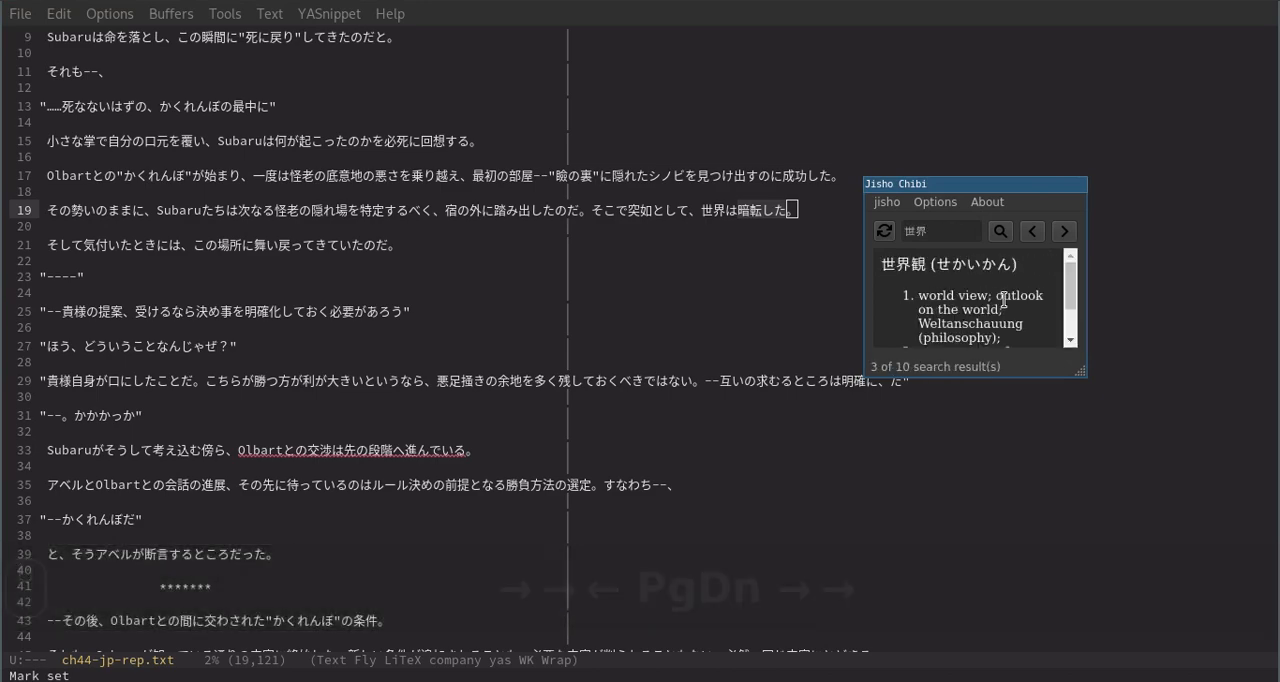
pyautogui.press('pagedown')
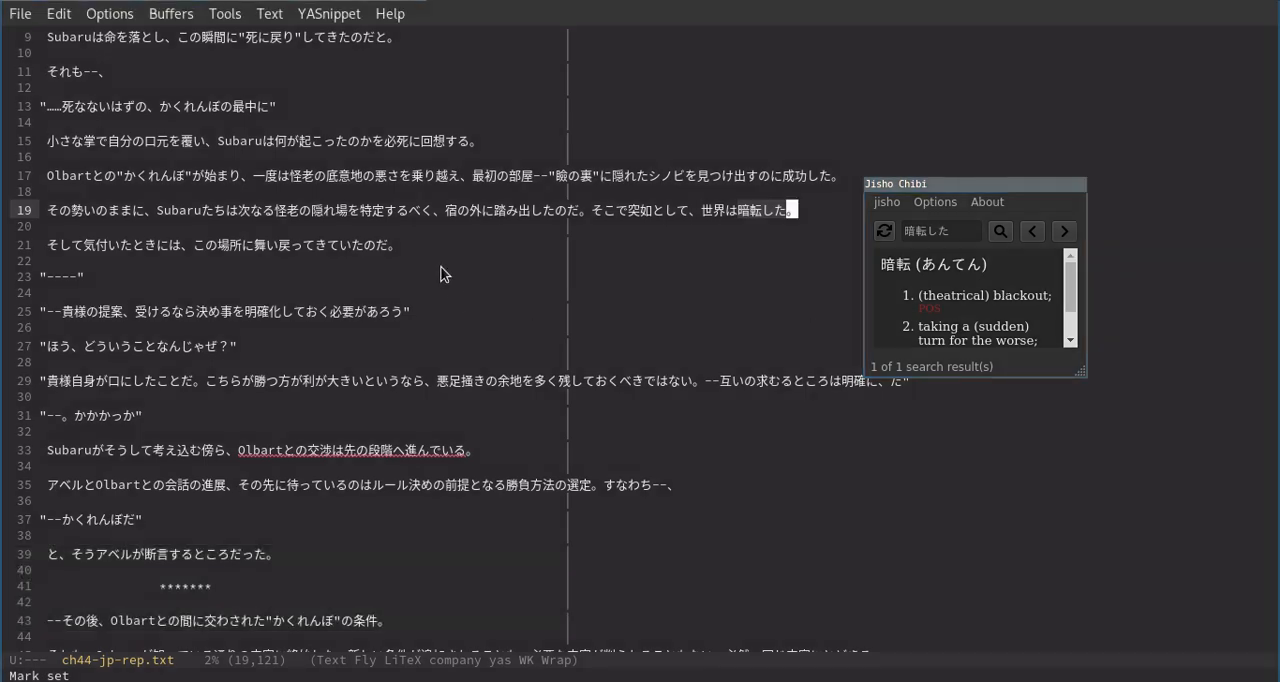
# Switch Emacs back to the ch44-en.org buffer to compare line 19 with the dictionary meaning, and close Jisho Chibi.
pyautogui.click(340, 230)
pyautogui.hotkey('ctrl', 'x')
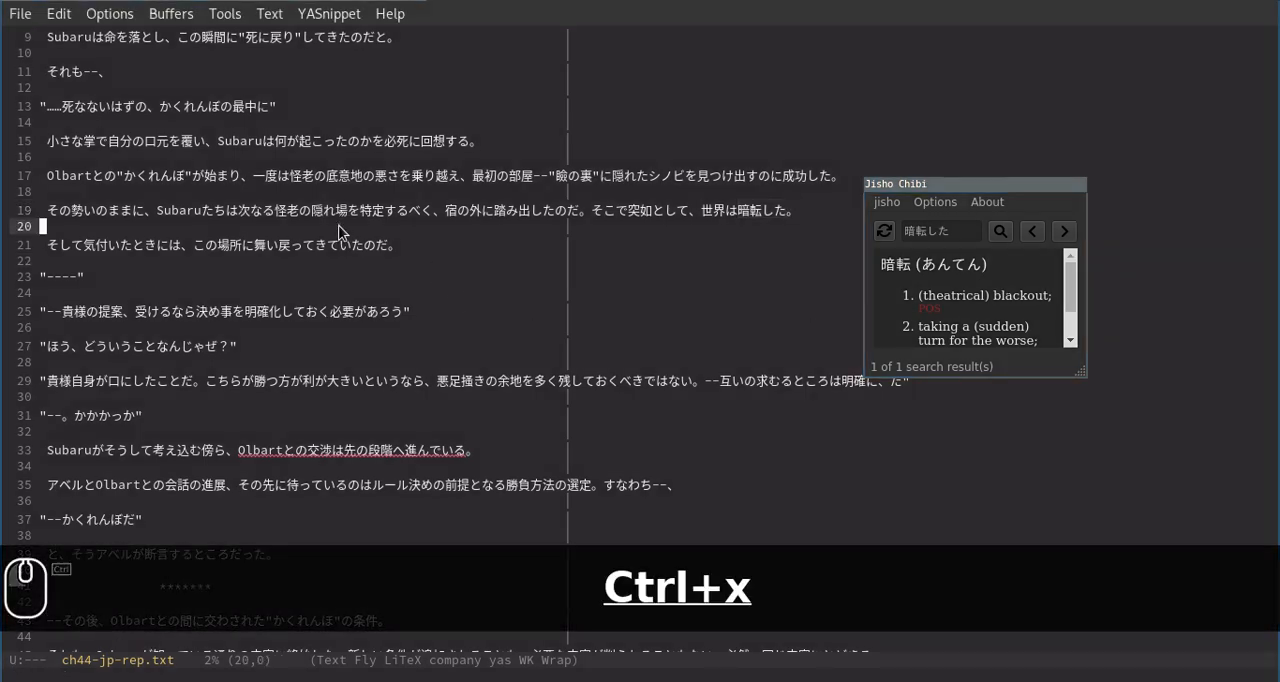
pyautogui.press('b')
pyautogui.press('Return')
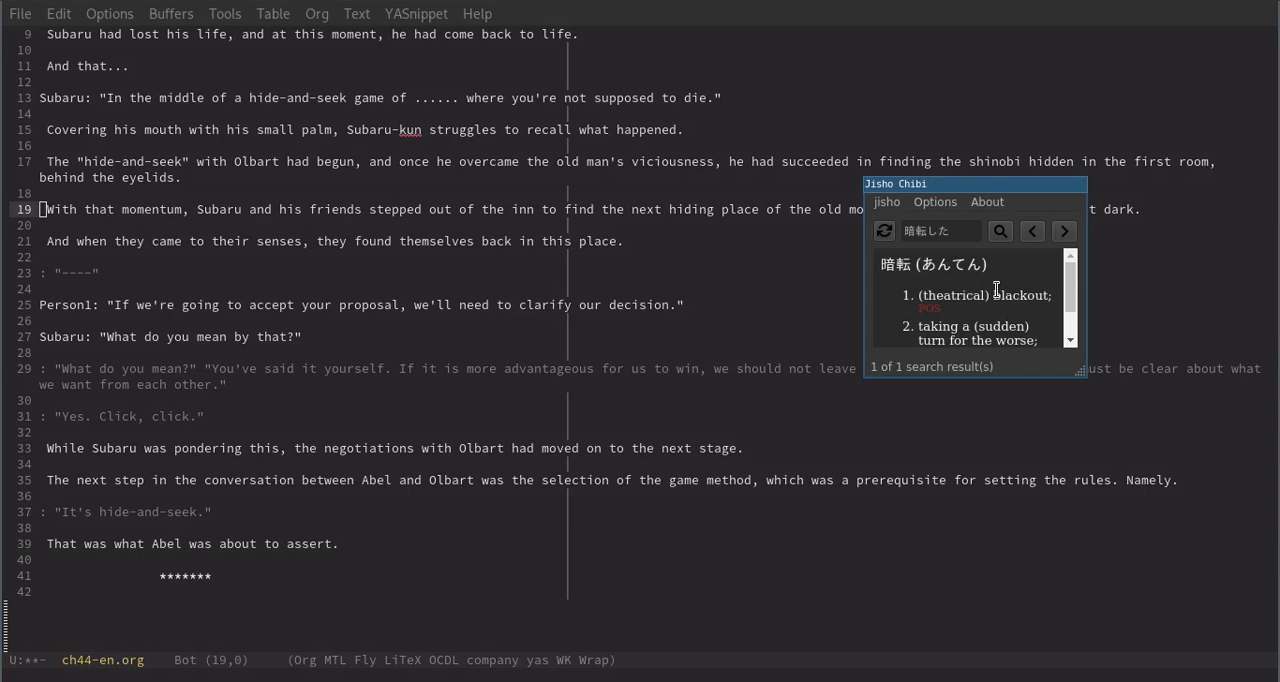
pyautogui.hotkey('alt', 'F4')
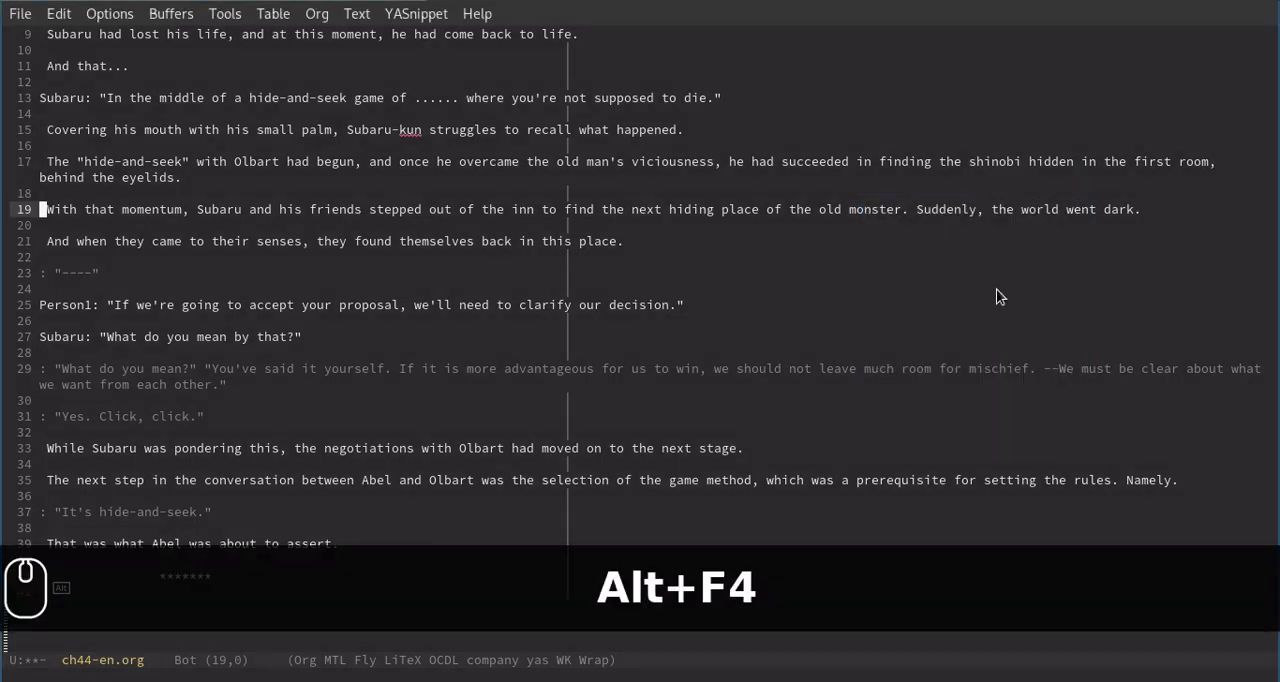